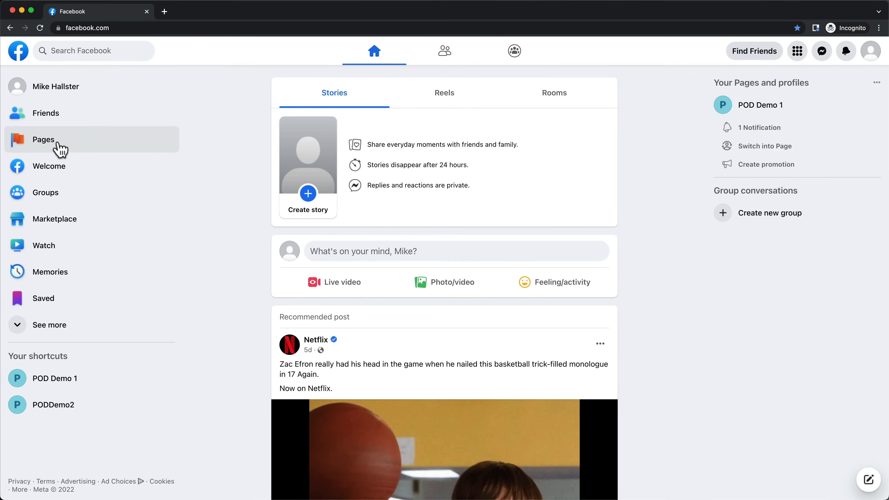
Start a new Facebook Page and name it "Perfect Paw Apparel Store"
click(49, 147)
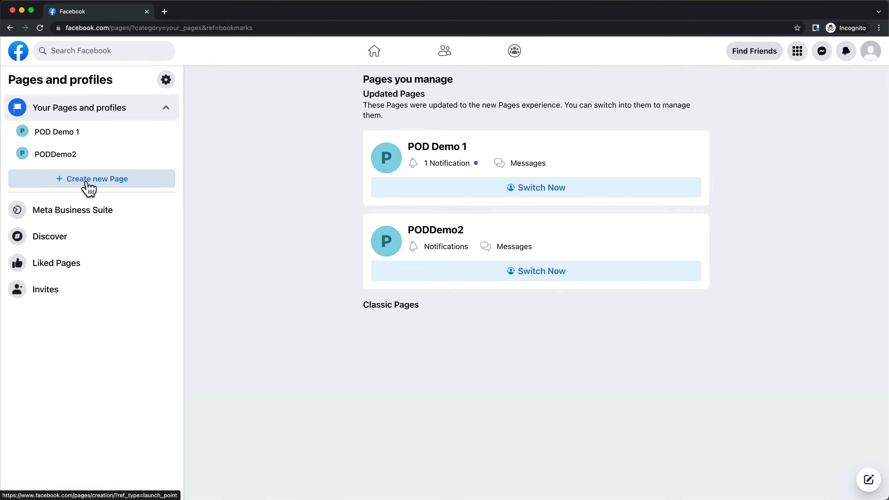
click(85, 186)
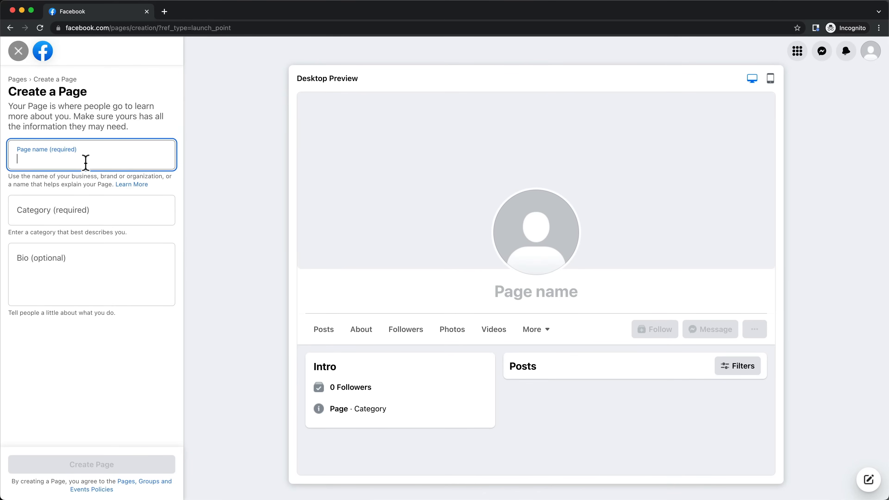
text(P)
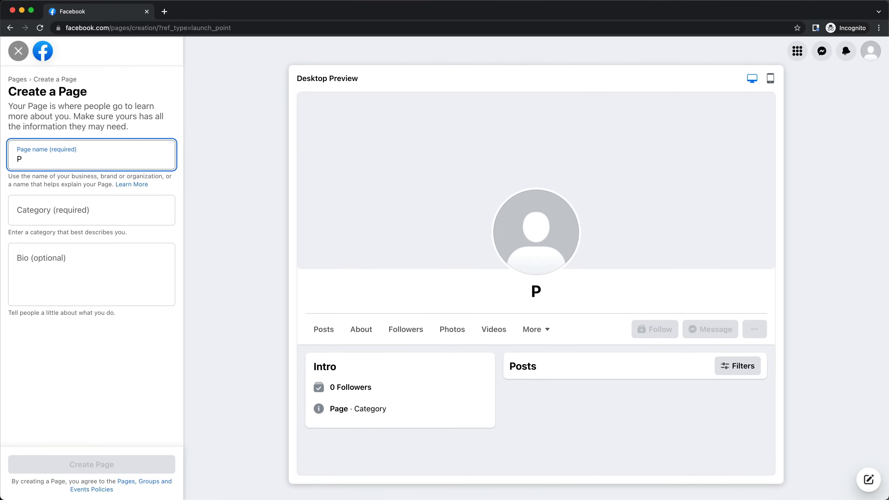
text(erfect Paw )
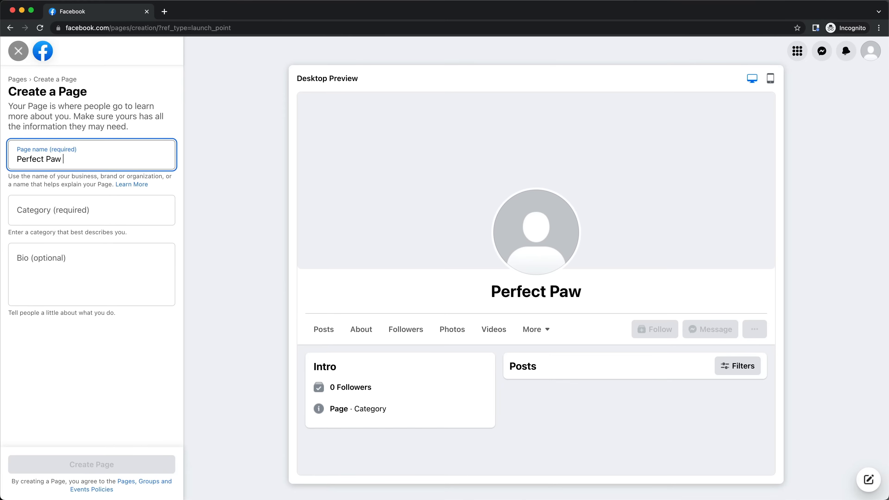
text(Apparel)
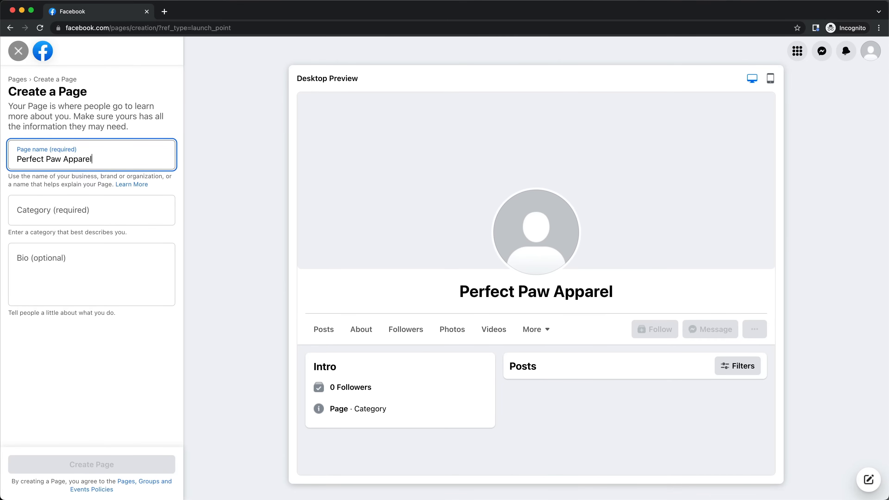
text( Store)
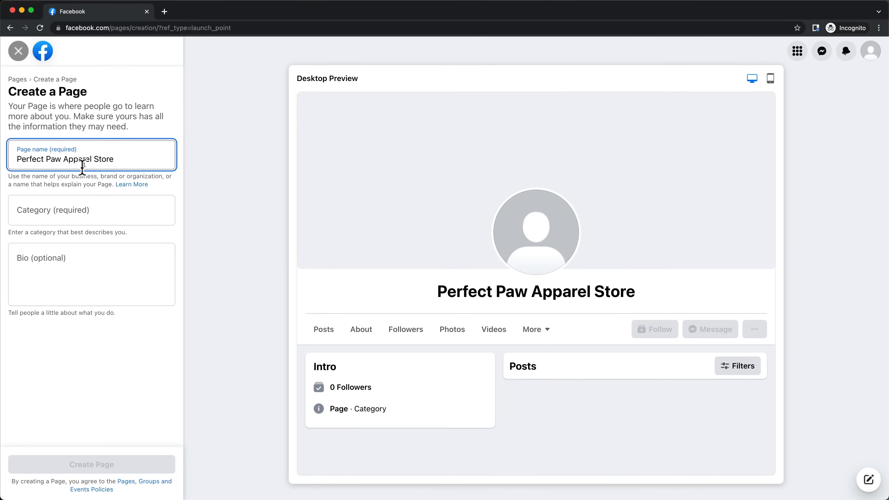
Set the Page's category to Clothing (Brand), leave the bio empty and create the Page
click(55, 214)
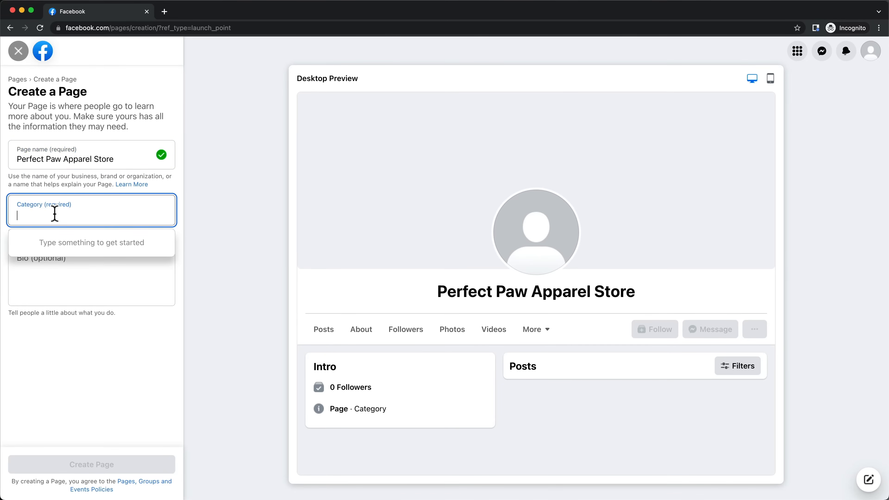
text(clot)
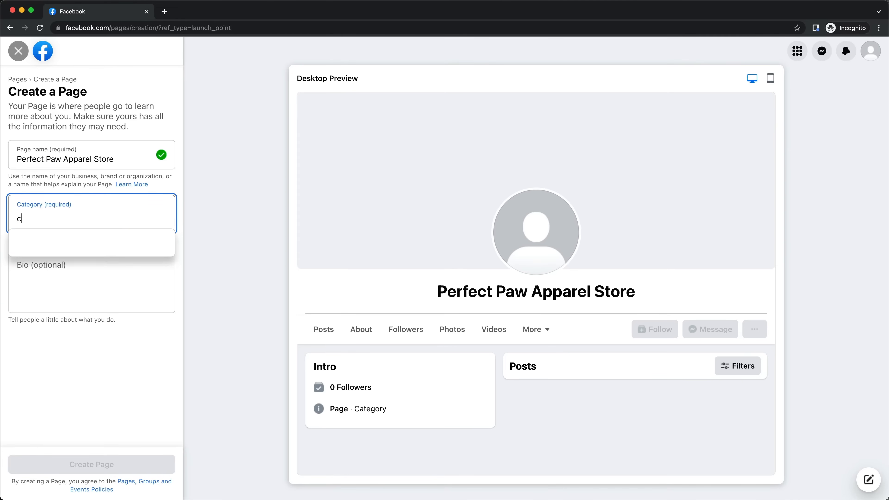
click(105, 281)
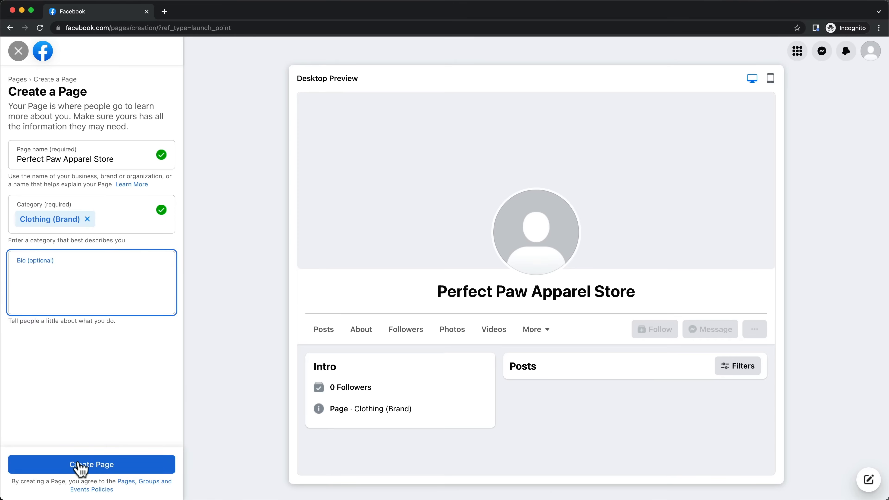
click(101, 467)
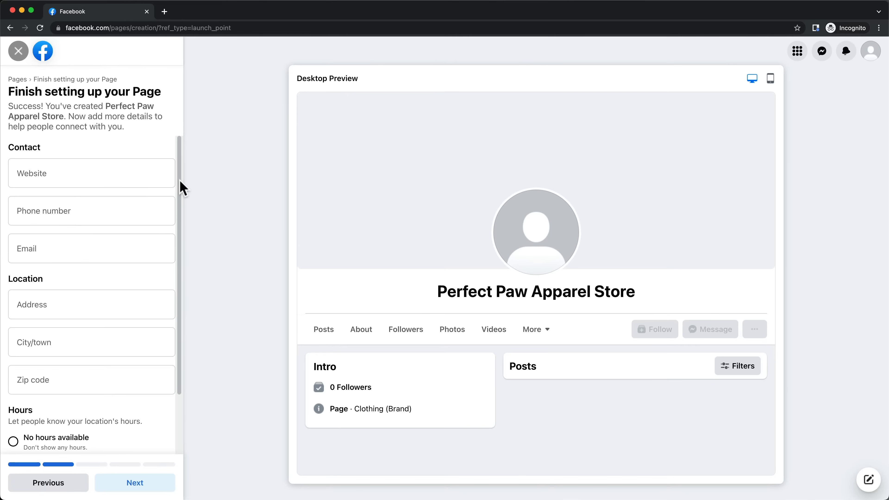
scroll(180, 187, down, 3)
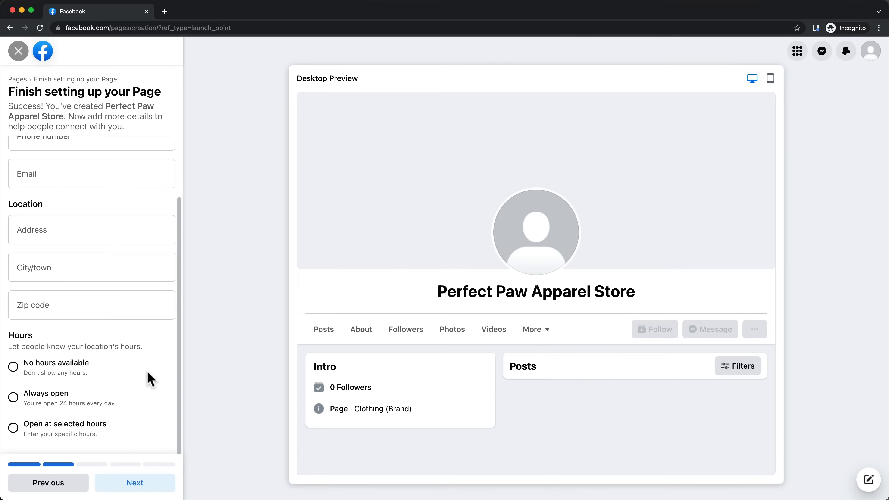
scroll(150, 379, up, 2)
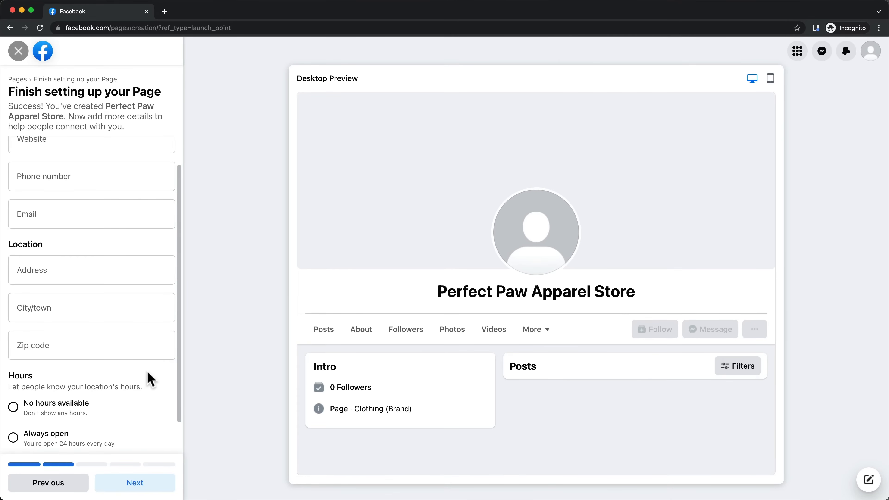
scroll(150, 379, down, 2)
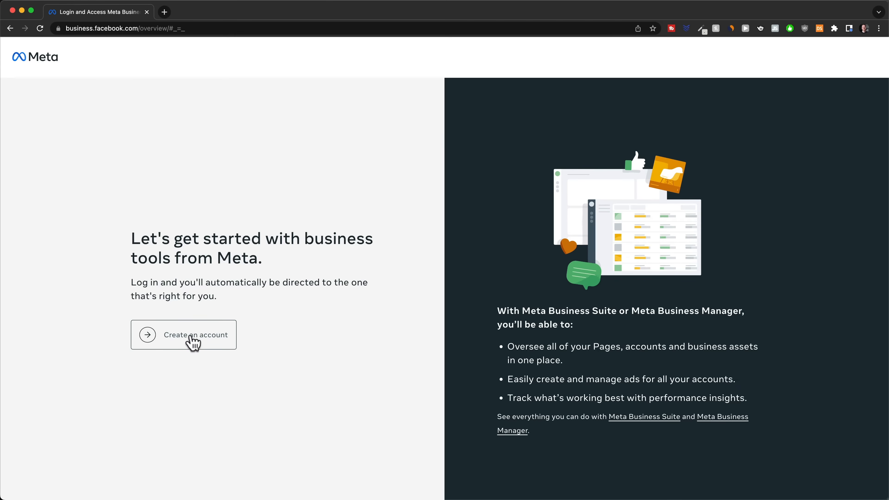
Create a Business Manager account named "Perfect Paw Apparel", filling in the business email, and submit it
click(208, 342)
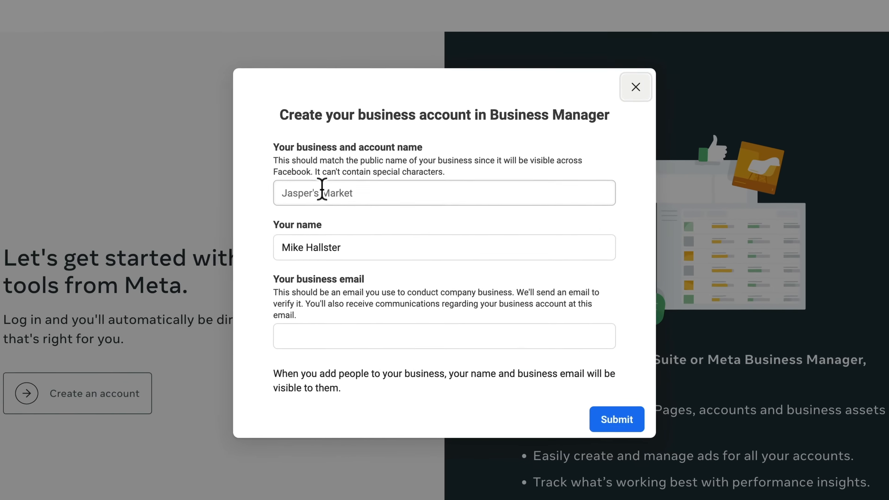
click(357, 191)
text(Perfect Paw Apparel)
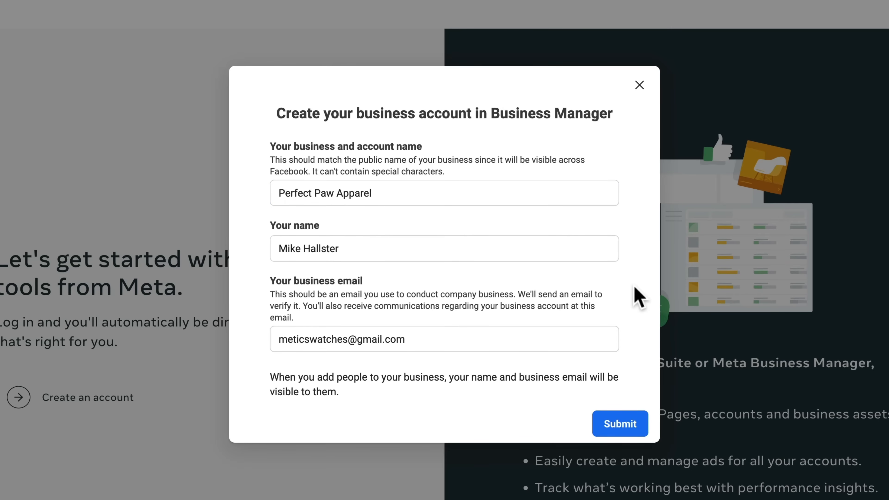
click(616, 428)
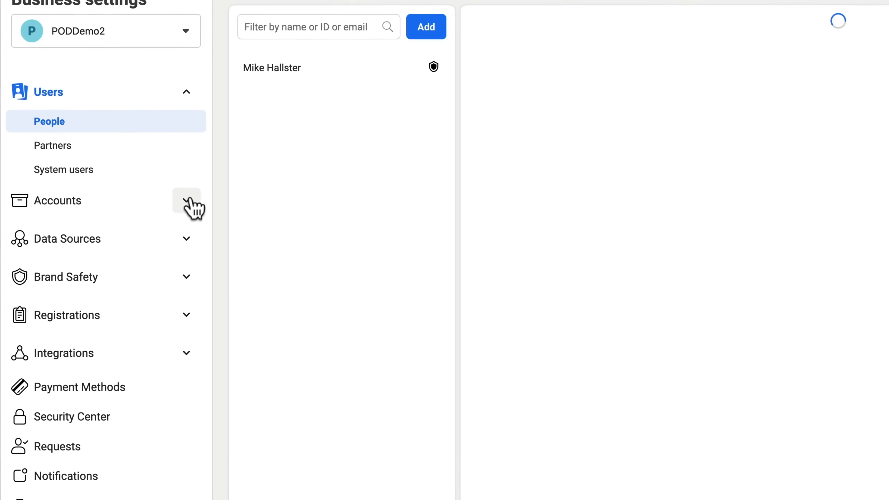
Create a new ad account named "POD Store 2" in the business settings, for use by My business (PODDemo2)
click(186, 200)
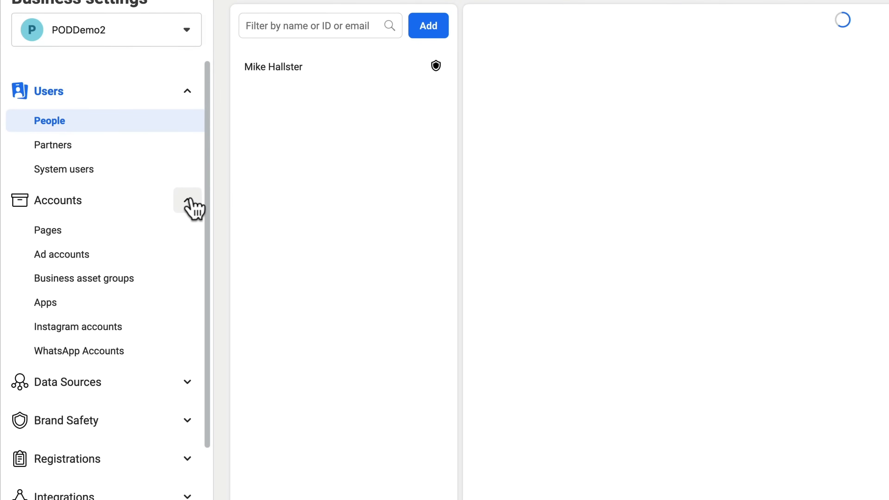
click(75, 259)
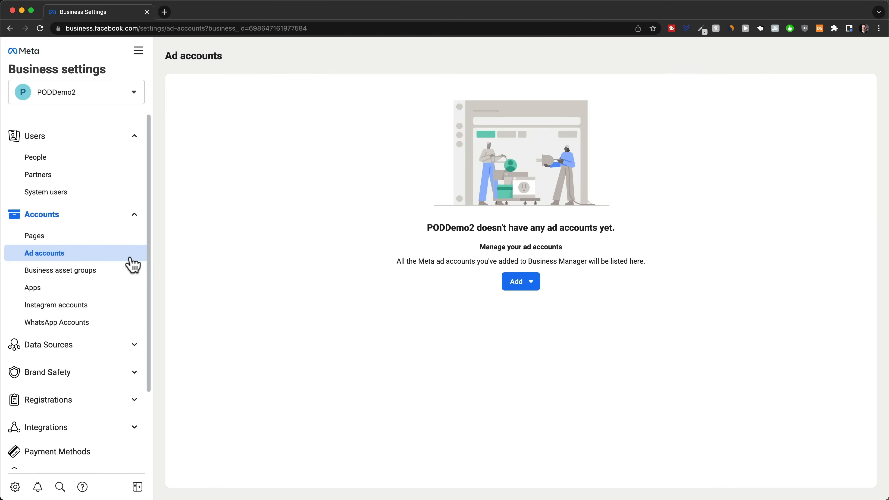
click(517, 280)
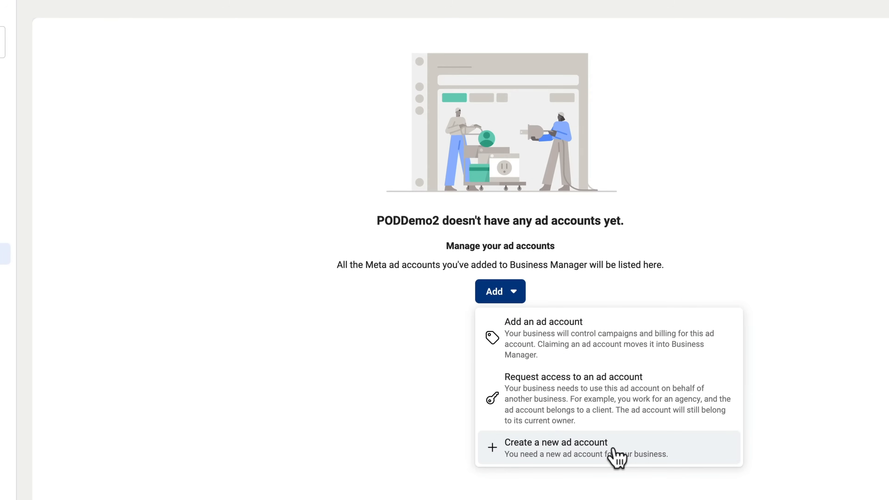
click(615, 459)
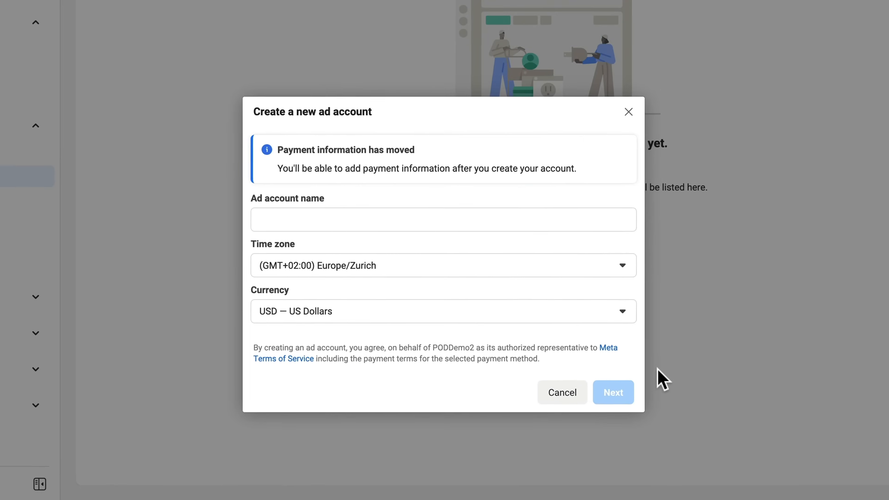
text(POD Store 2)
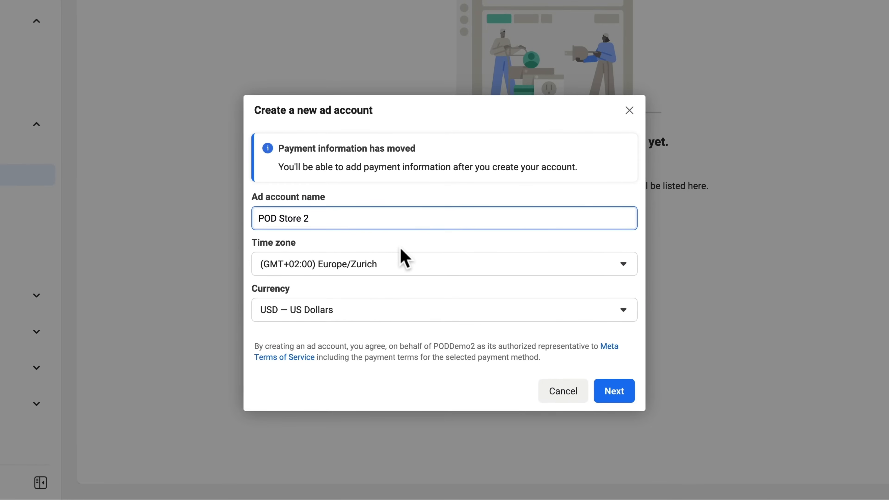
drag(310, 219, 240, 218)
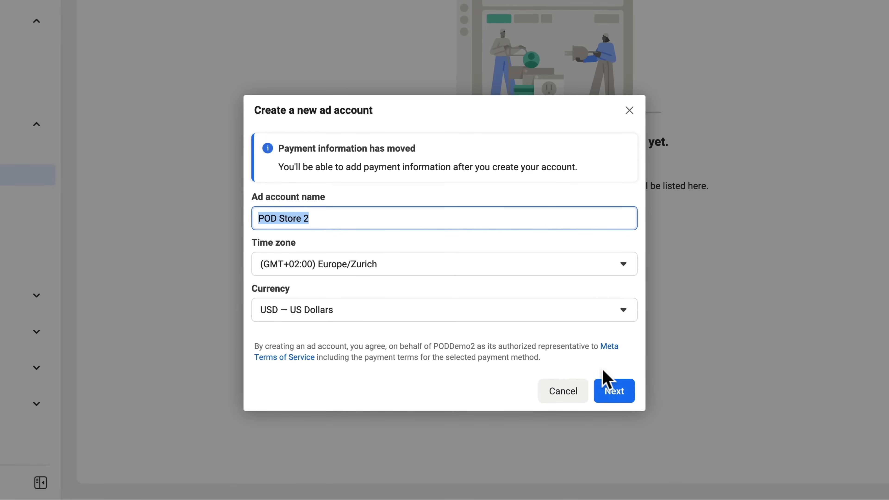
click(615, 392)
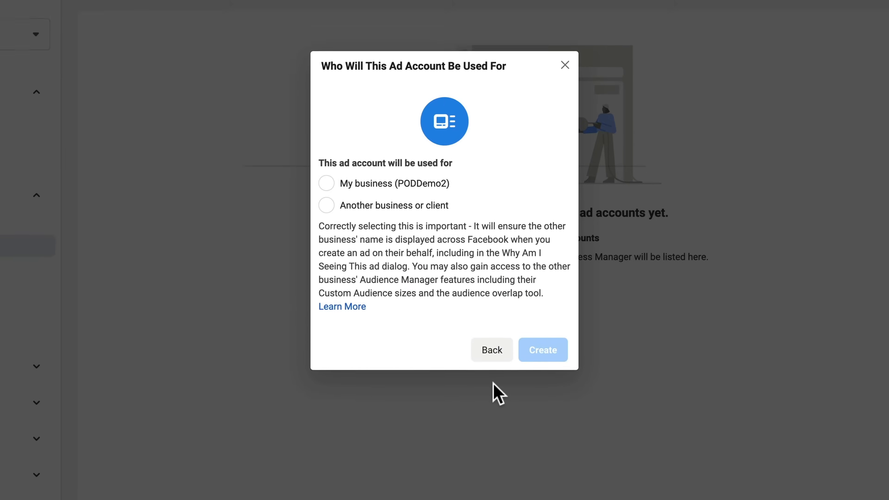
click(325, 222)
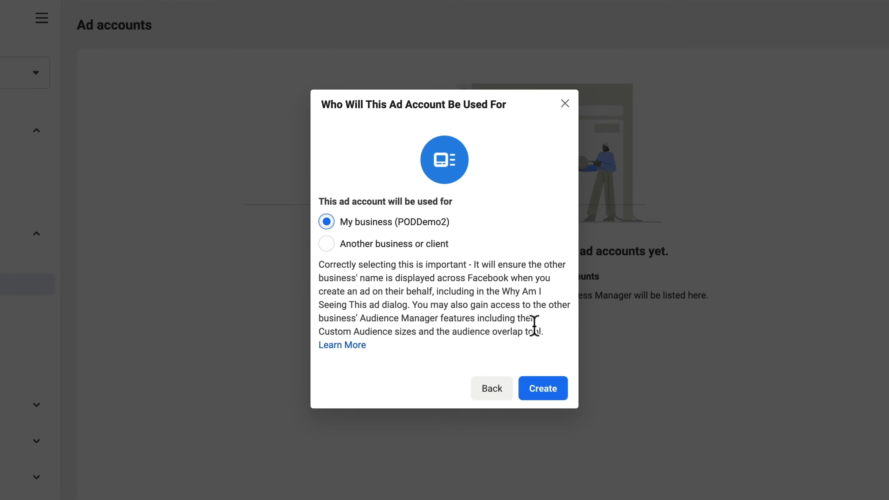
click(545, 386)
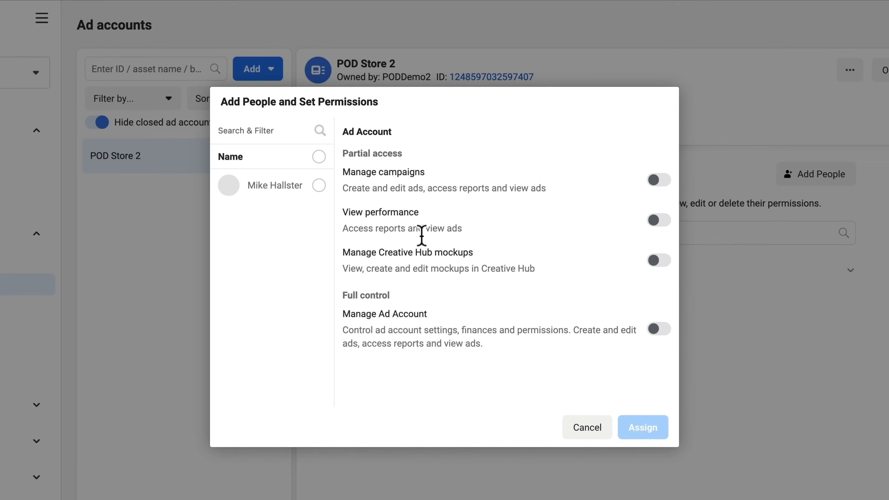
Assign the listed person full control of the POD Store 2 ad account with the Manage Ad Account permission
click(319, 185)
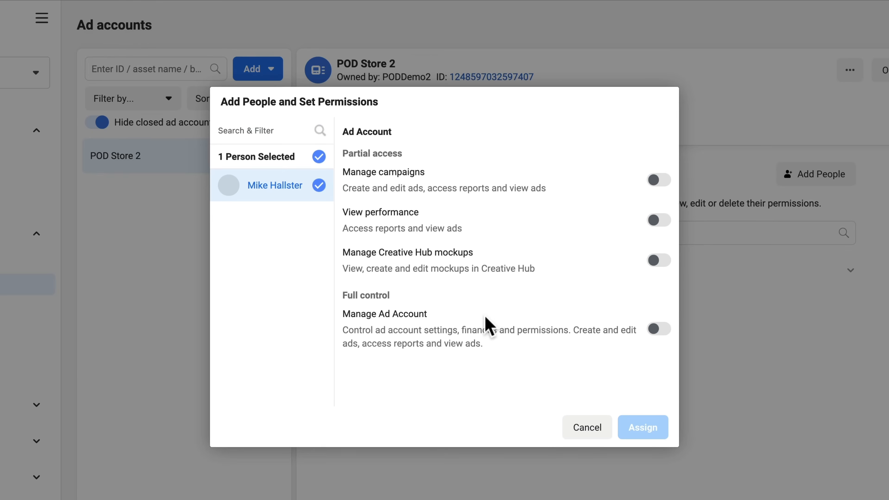
click(657, 332)
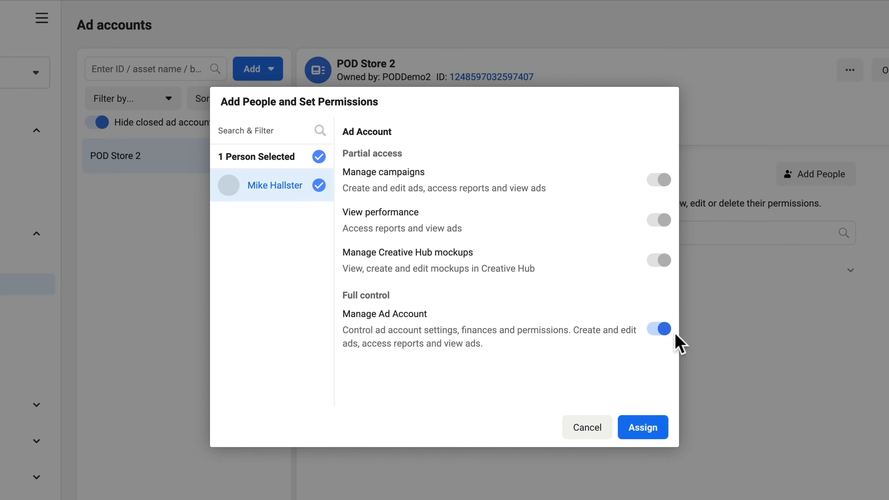
click(643, 428)
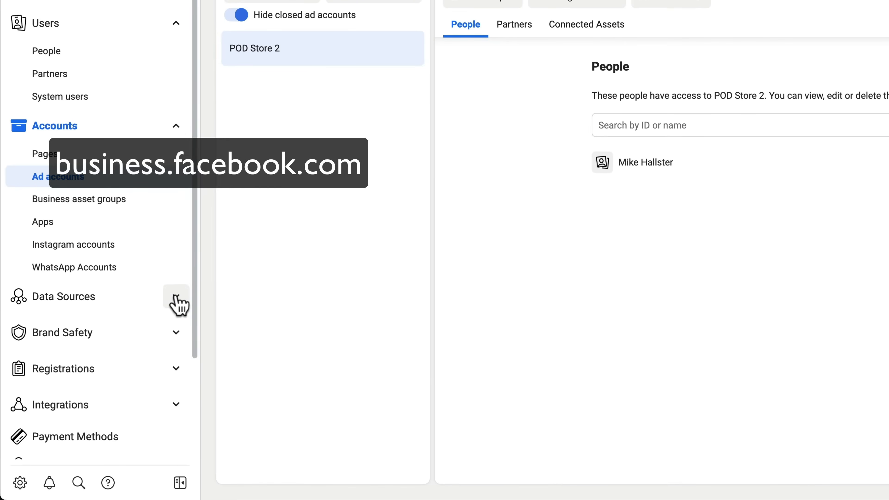
Add a pixel named "PODDemo2's Pixel" to the business without a website URL, and choose to set it up now
click(176, 297)
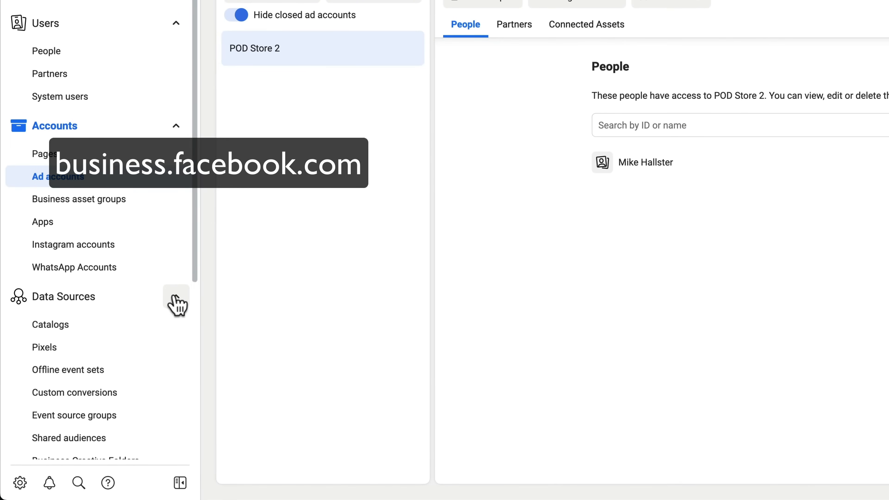
scroll(135, 302, down, 3)
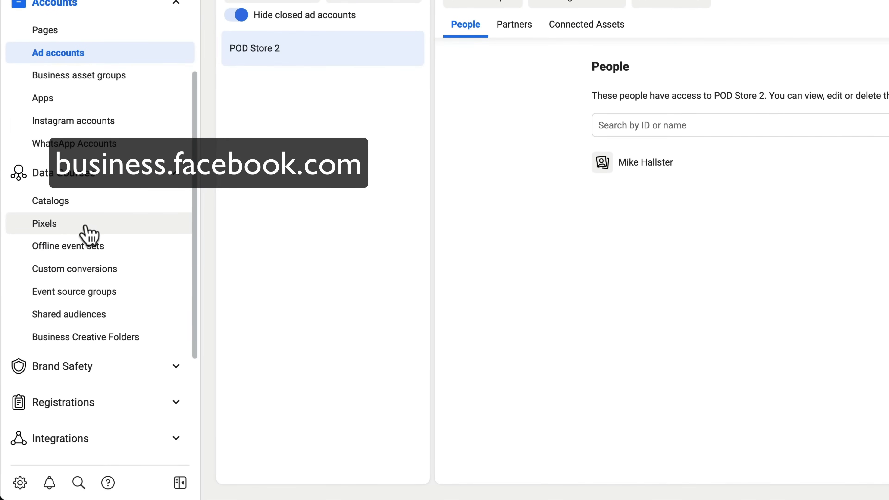
click(95, 226)
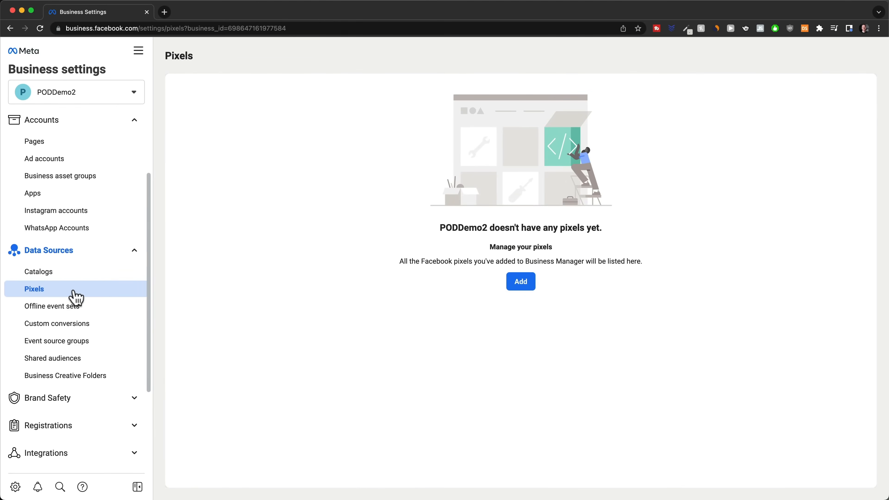
click(525, 287)
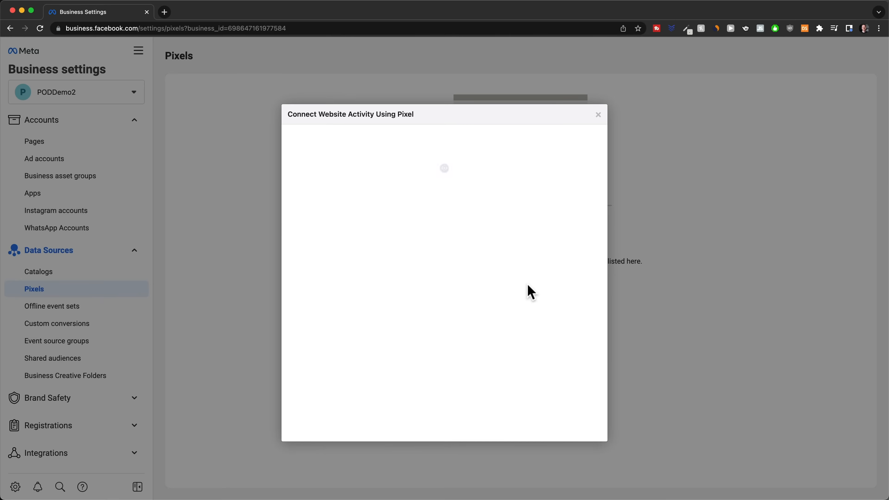
drag(433, 305, 318, 307)
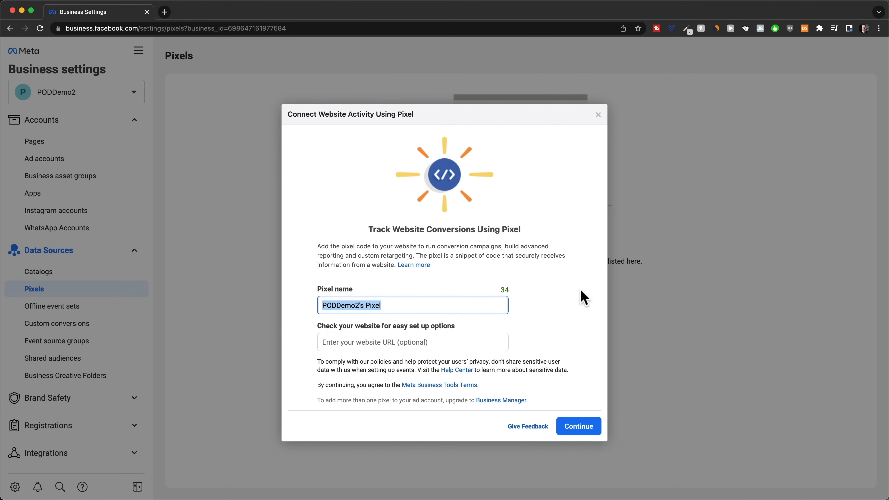
click(577, 427)
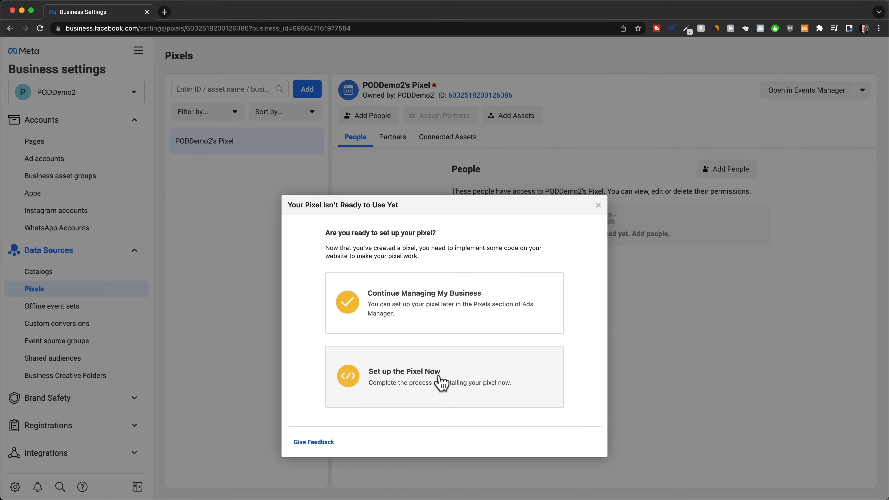
click(441, 381)
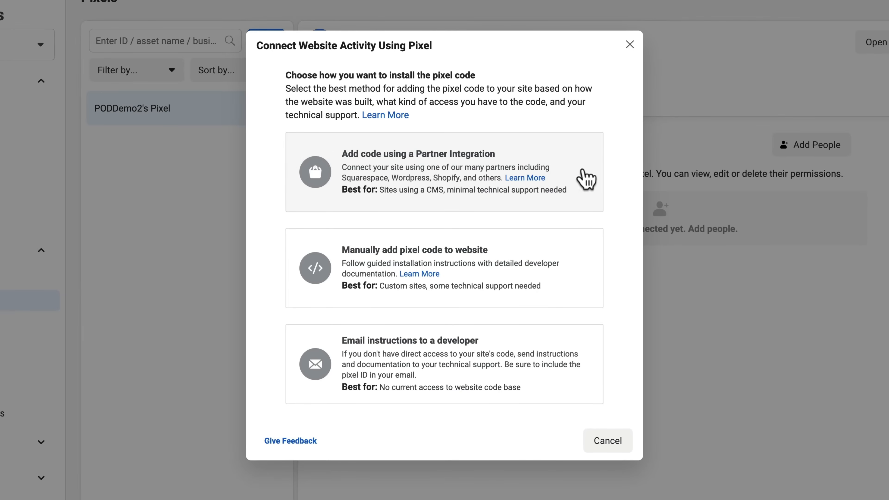
Choose partner integration with Shopify as the way to install the pixel code, and switch to the Shopify admin
click(582, 179)
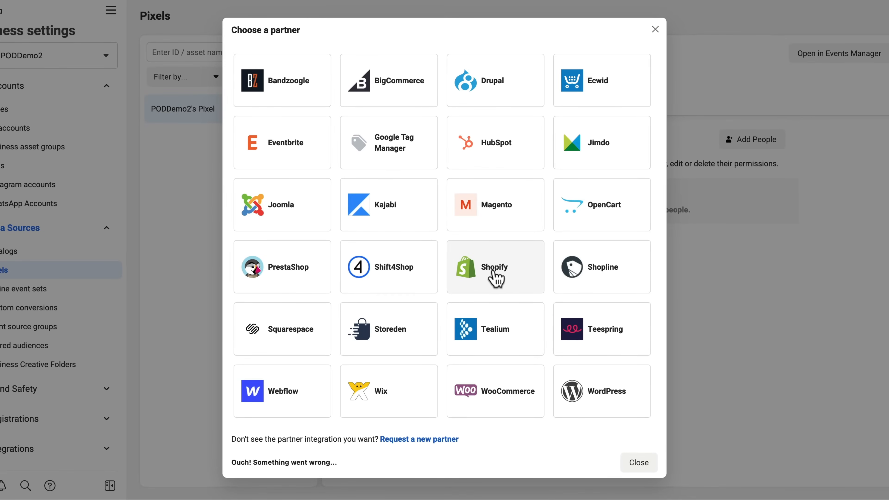
click(496, 280)
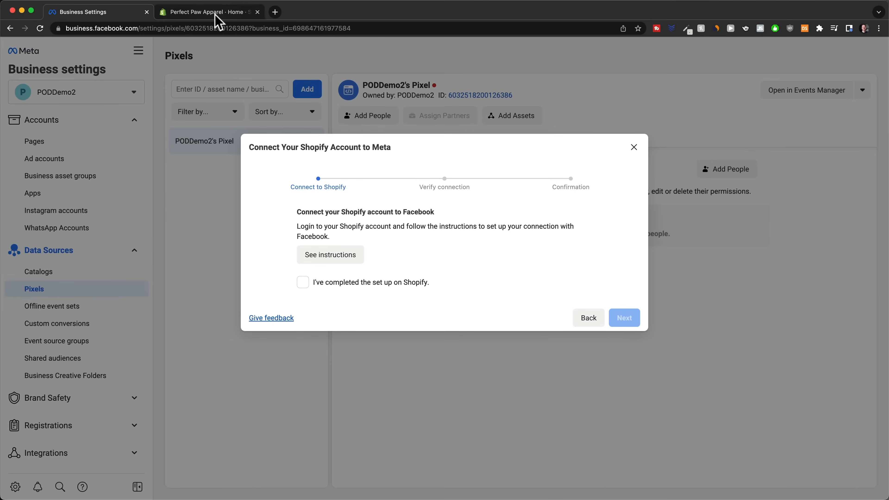
click(216, 13)
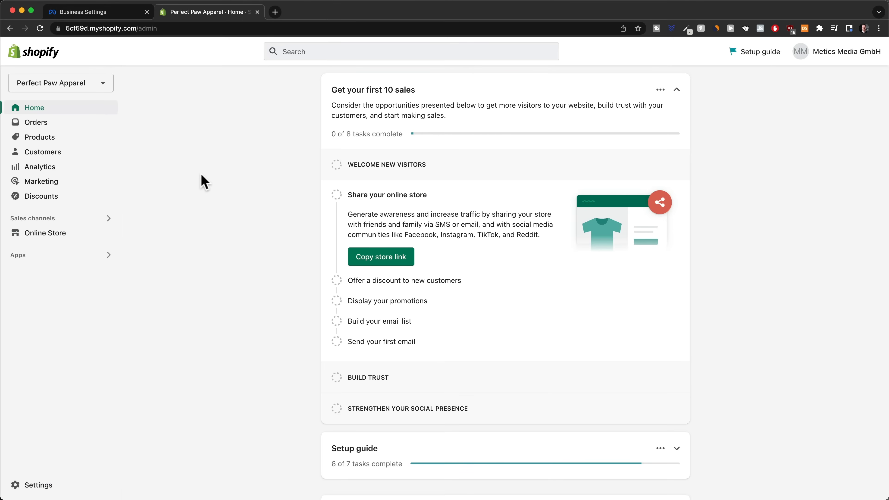
Start the Facebook Pixel setup from the online store's preferences and add the Facebook sales channel to the store
click(75, 234)
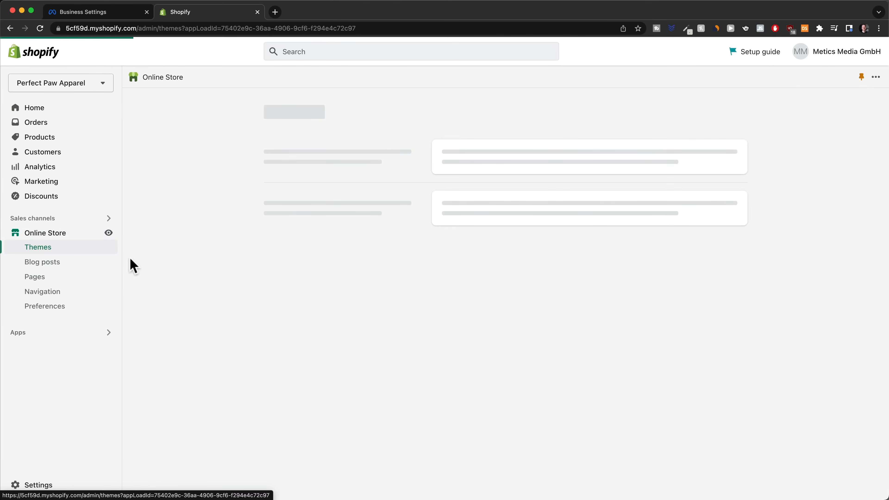
click(76, 311)
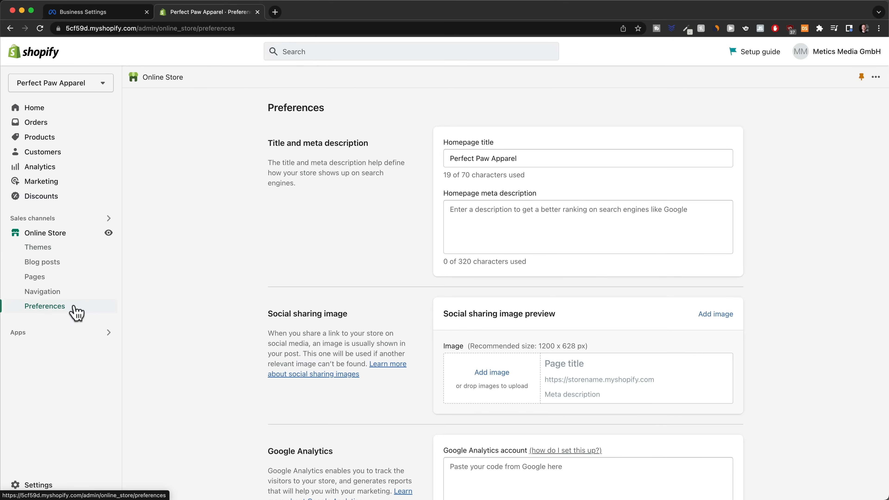
scroll(204, 318, down, 10)
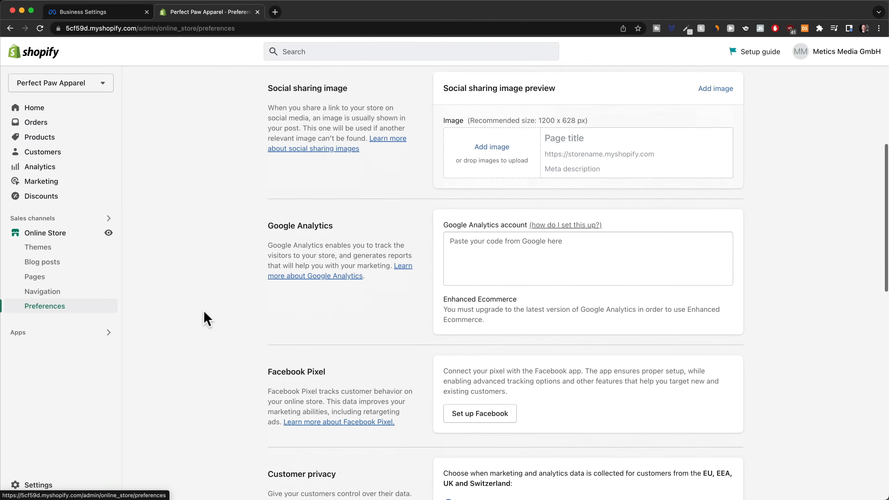
scroll(204, 319, down, 3)
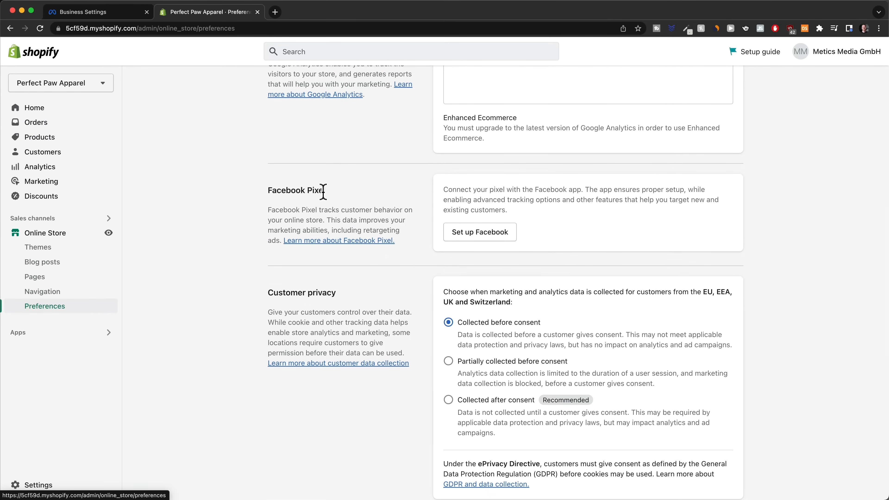
click(491, 241)
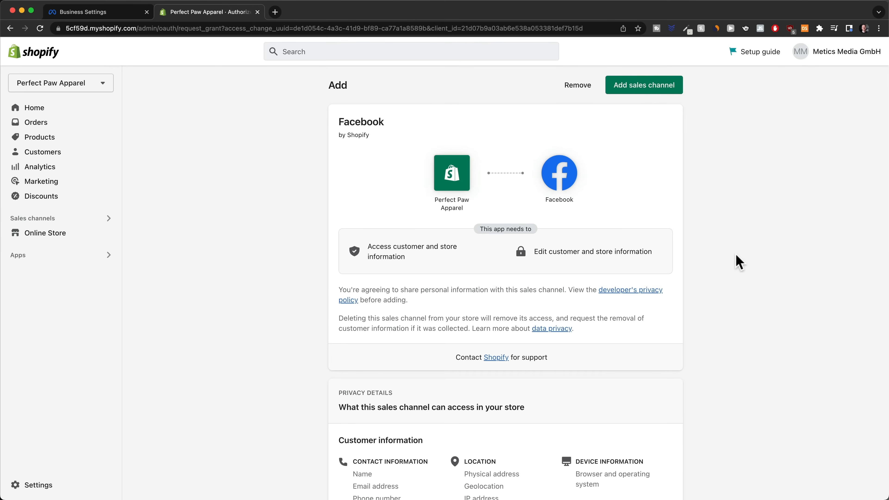
click(650, 90)
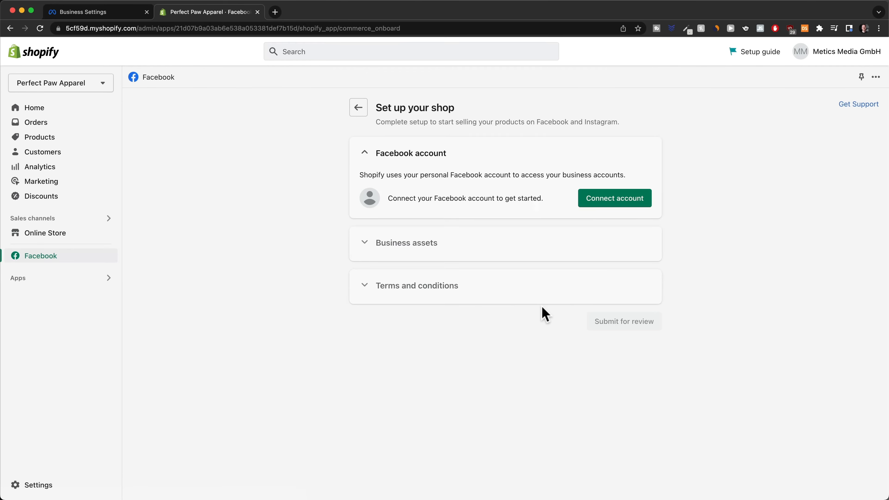
Connect the Facebook account and link the Perfect Paw Apparel Store page to the PODDemo2 business account
click(613, 207)
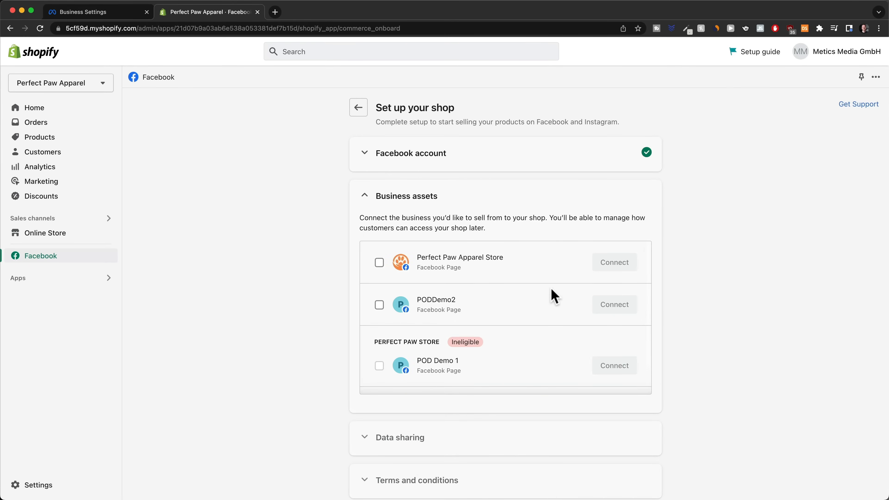
click(379, 262)
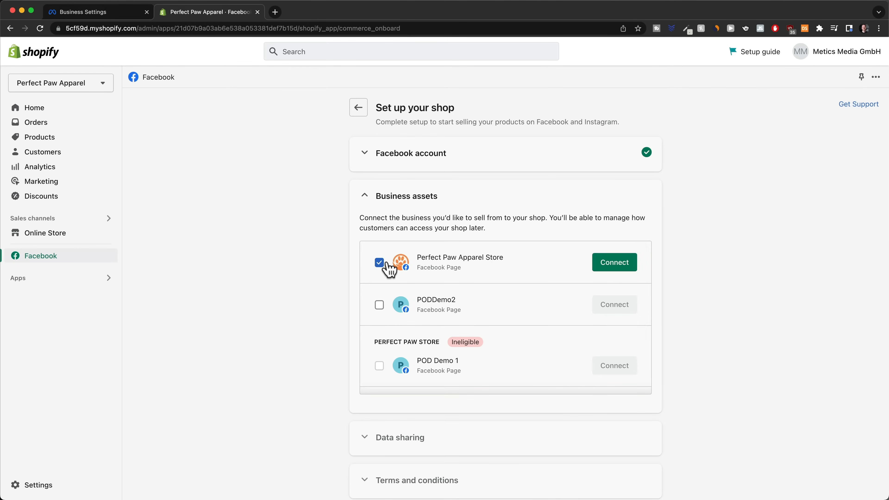
click(621, 270)
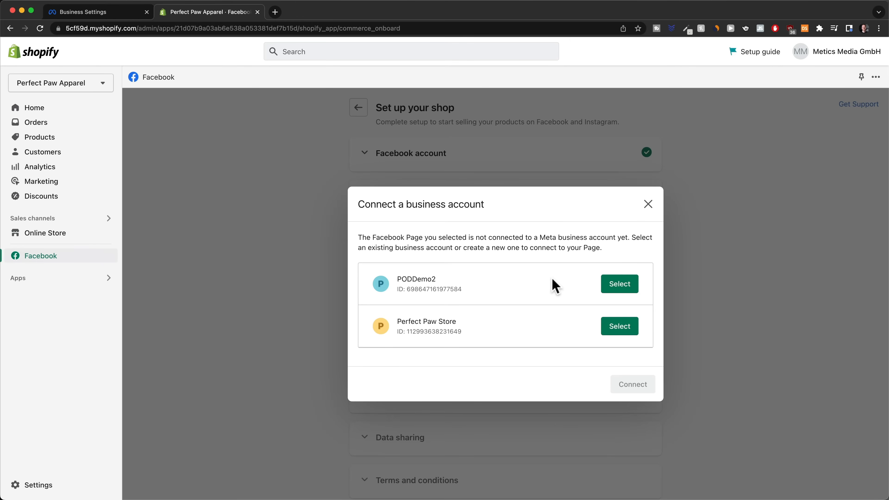
click(618, 290)
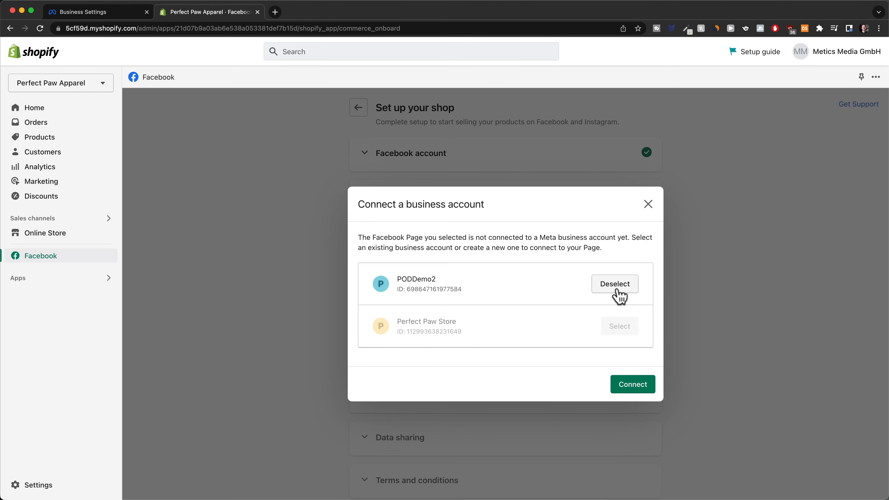
click(629, 390)
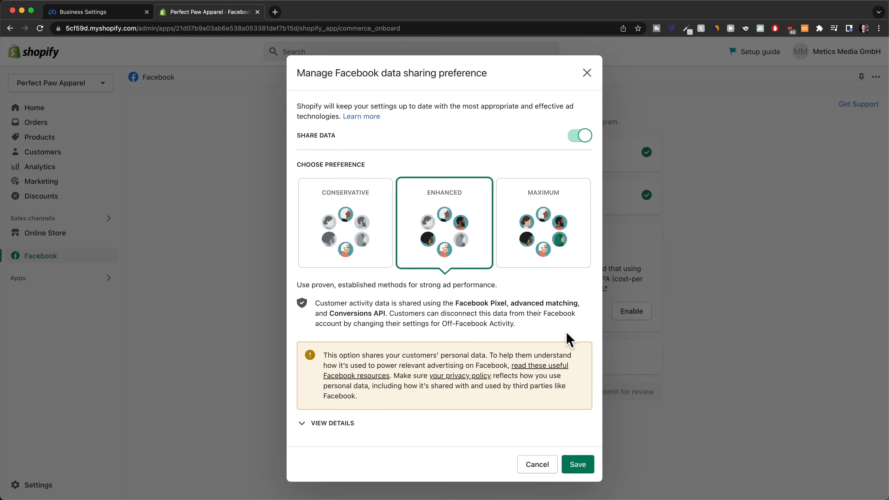
Set the Facebook data sharing preference to Maximum and connect PODDemo2's Pixel to track customer behavior
click(564, 238)
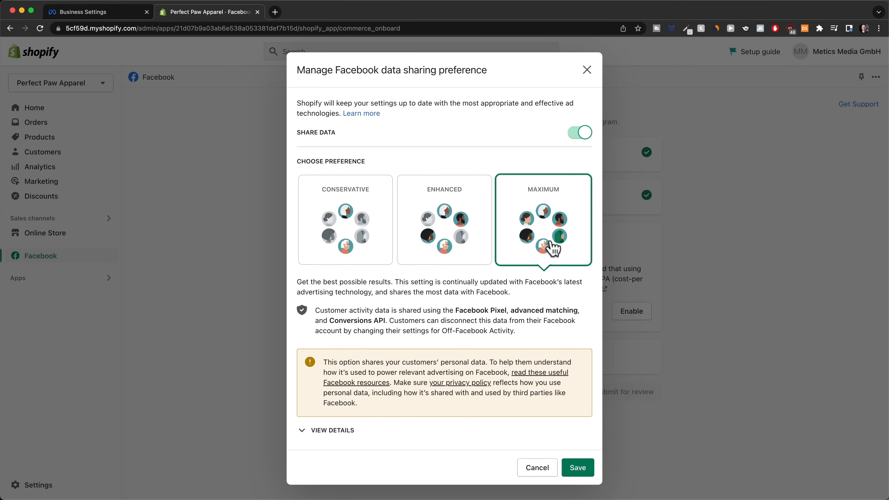
click(576, 469)
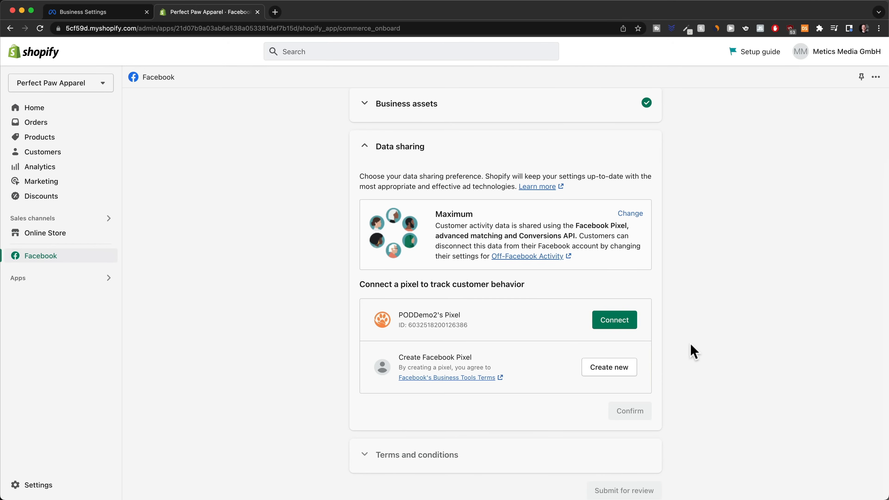
click(614, 328)
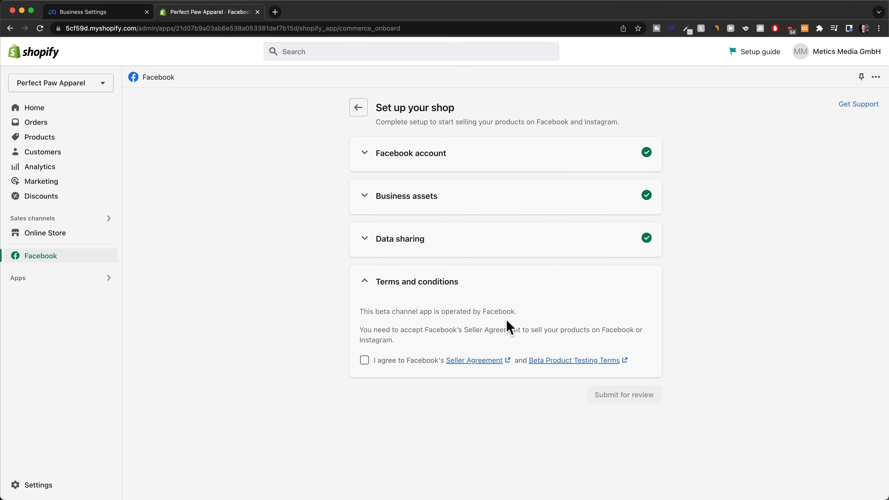
Agree to Facebook's Seller Agreement and Beta Product Testing Terms, and submit the shop for review
click(364, 361)
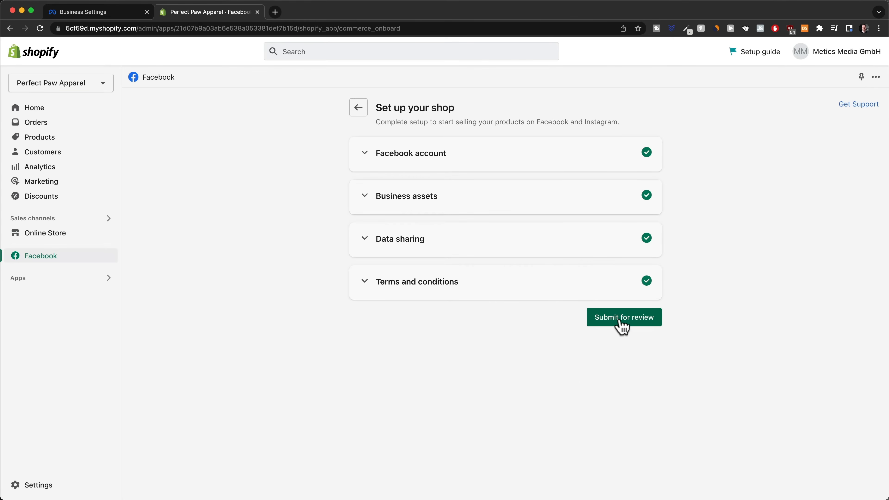
click(621, 326)
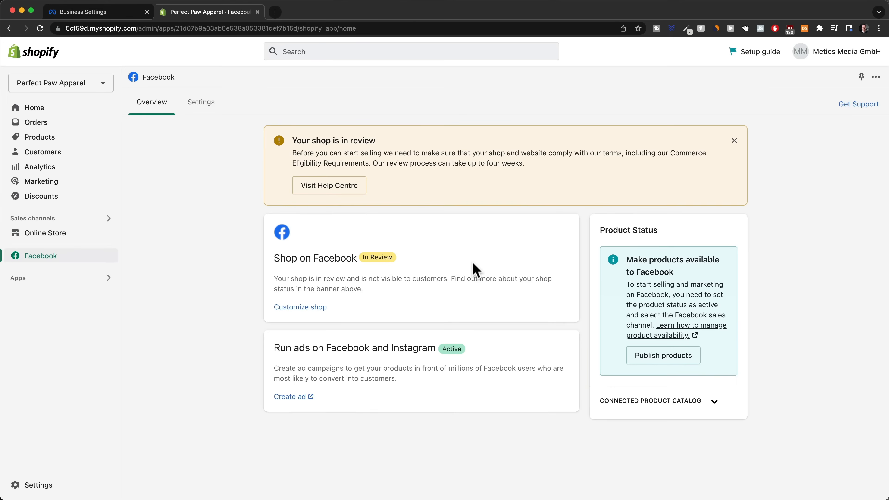
Examine the Facebook channel overview for the status of the shop and of running ads on Facebook and Instagram
drag(291, 140, 400, 143)
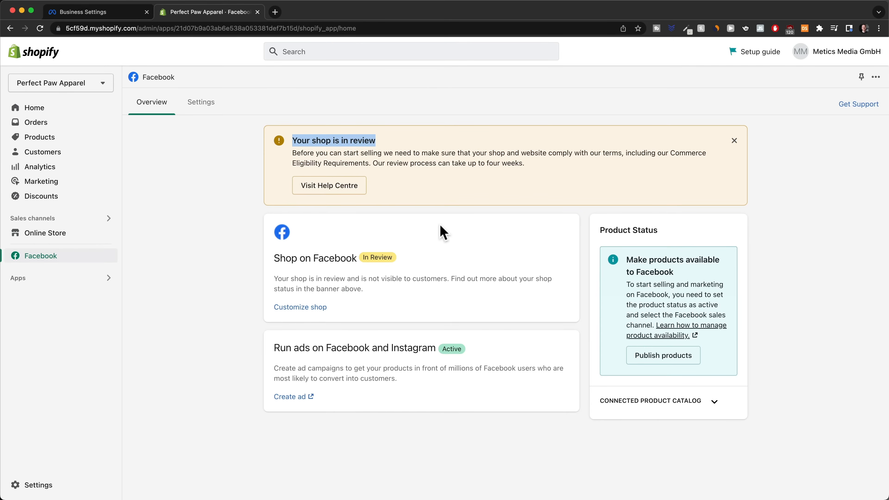
drag(273, 258, 406, 257)
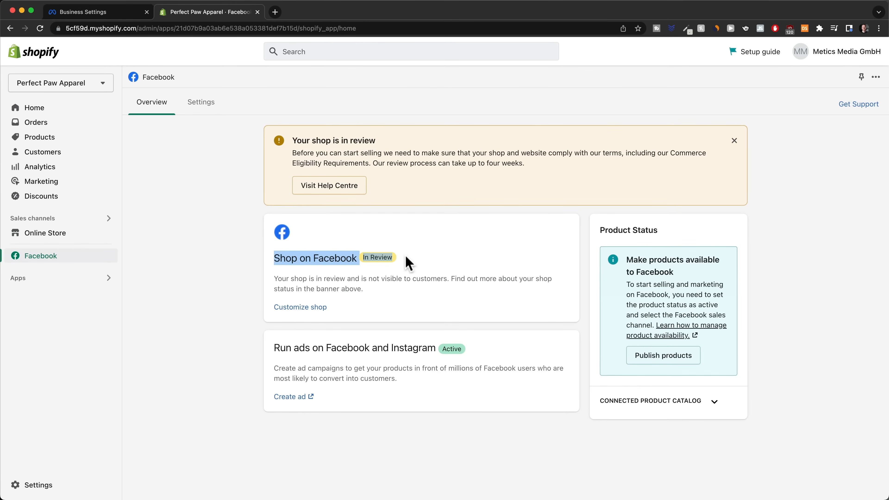
click(428, 257)
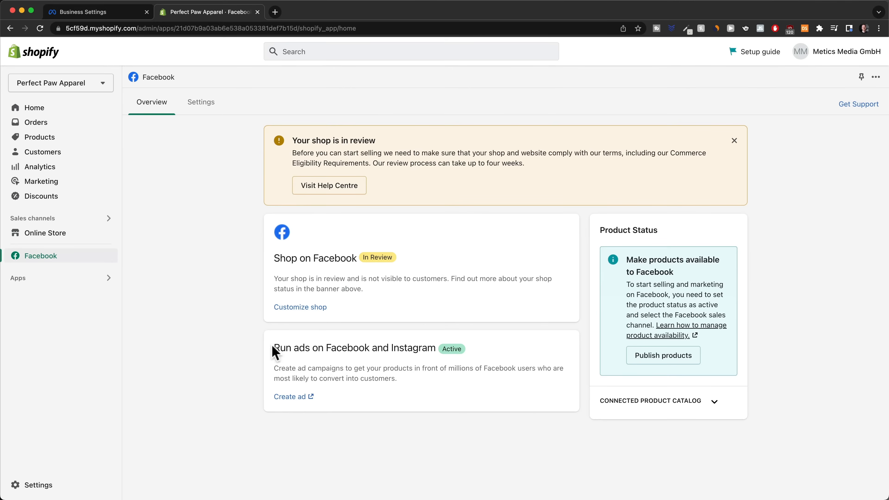
drag(275, 345, 510, 353)
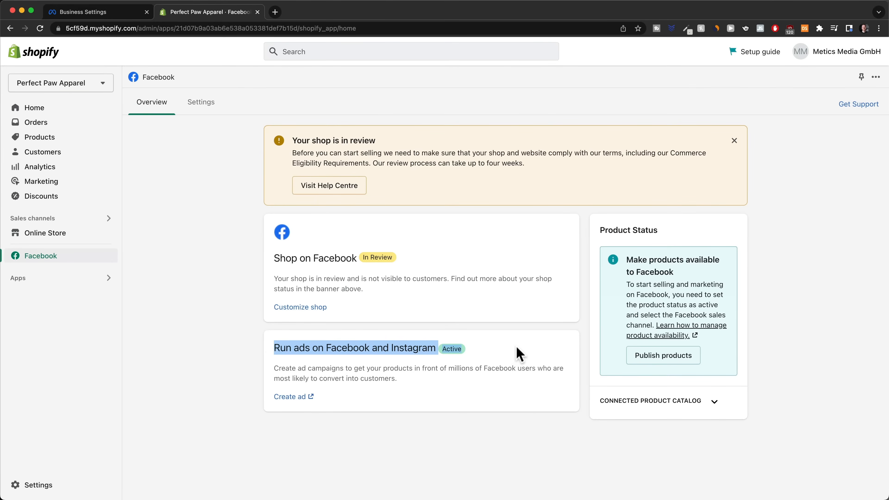
click(519, 354)
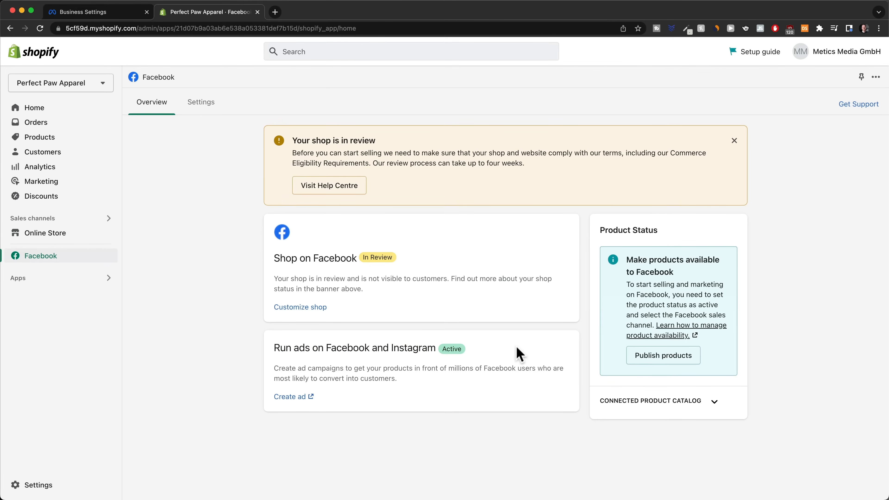
Switch back to Meta Business Settings, confirm the set up on Shopify is completed, and continue to verifying the connection
key(ctrl+Tab)
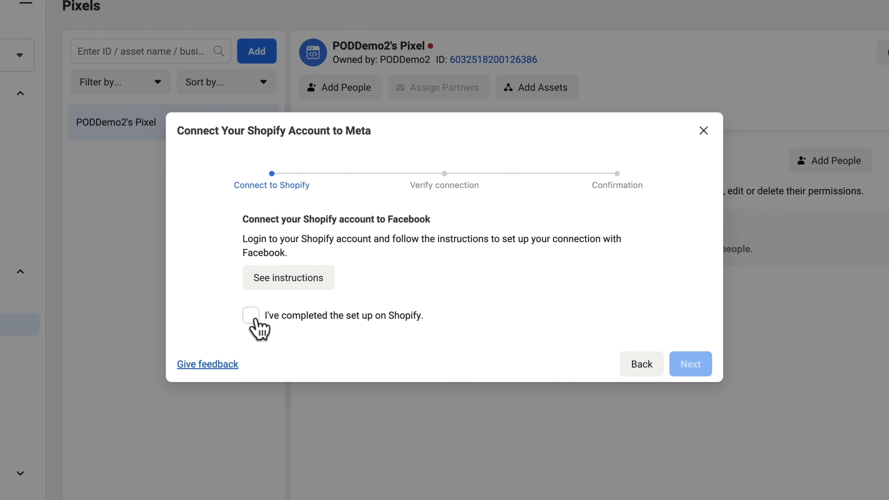
click(252, 317)
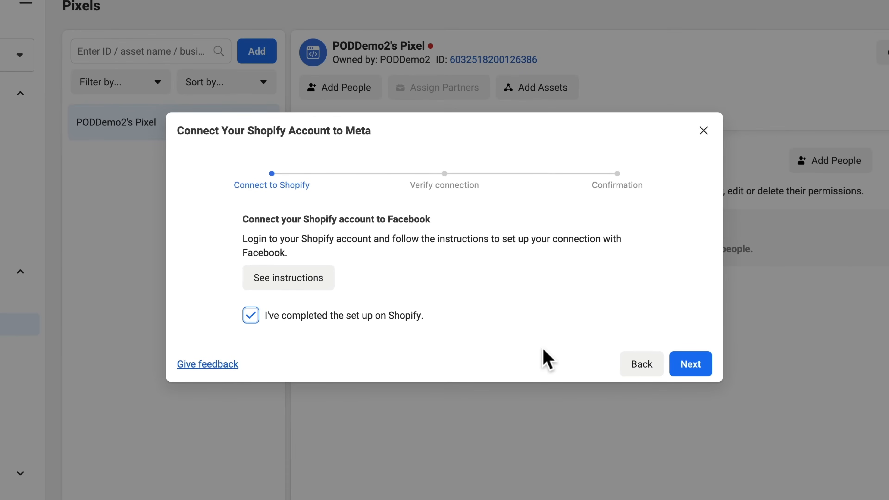
click(707, 373)
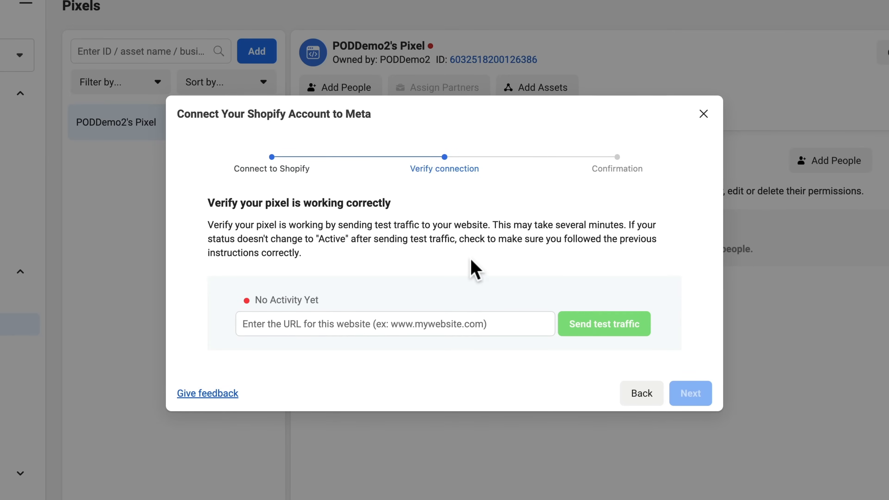
View the Perfect Paw Apparel online store from the Shopify admin and copy its web address
click(211, 14)
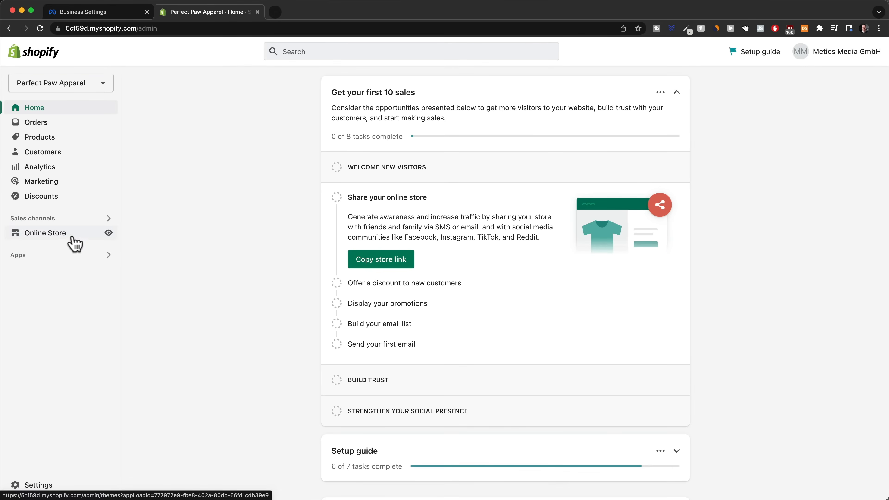
click(109, 233)
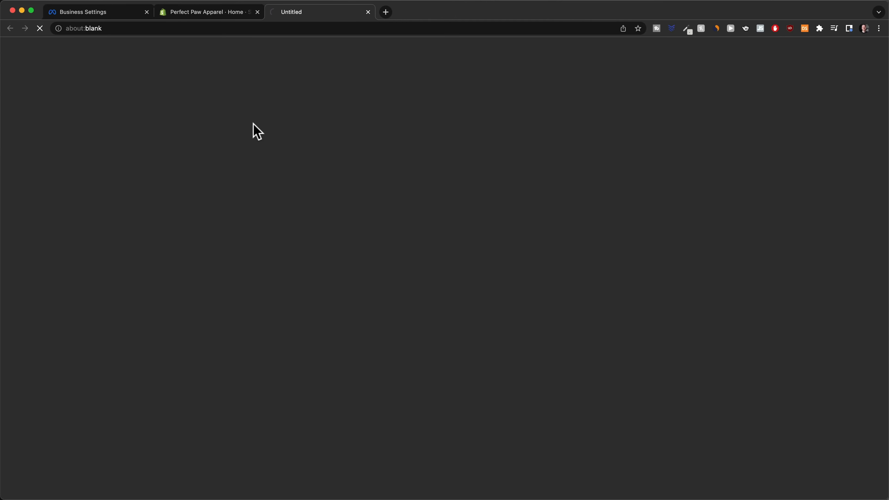
drag(149, 28, 56, 28)
key(cmd+c)
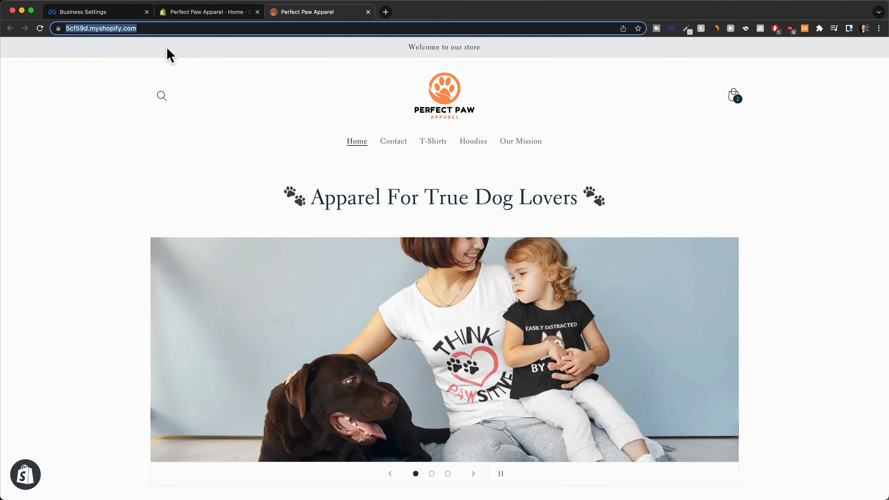
click(106, 12)
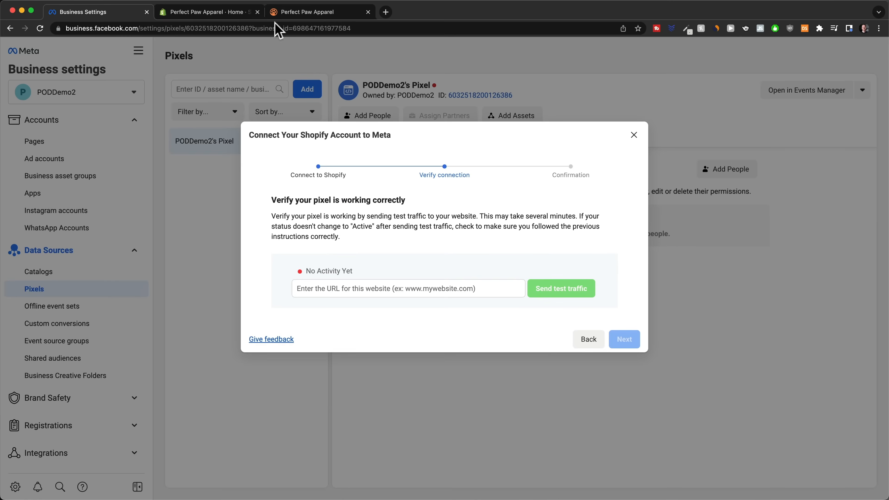
click(347, 290)
key(cmd+v)
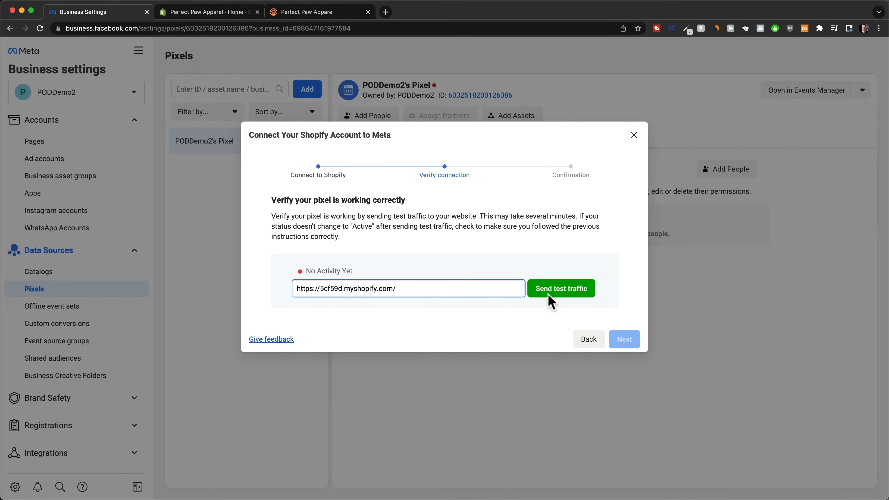
click(560, 289)
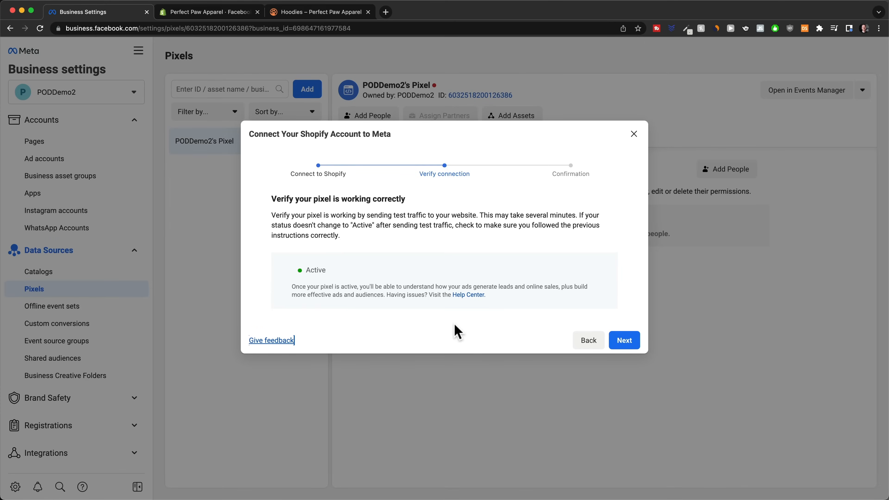
drag(305, 269, 358, 277)
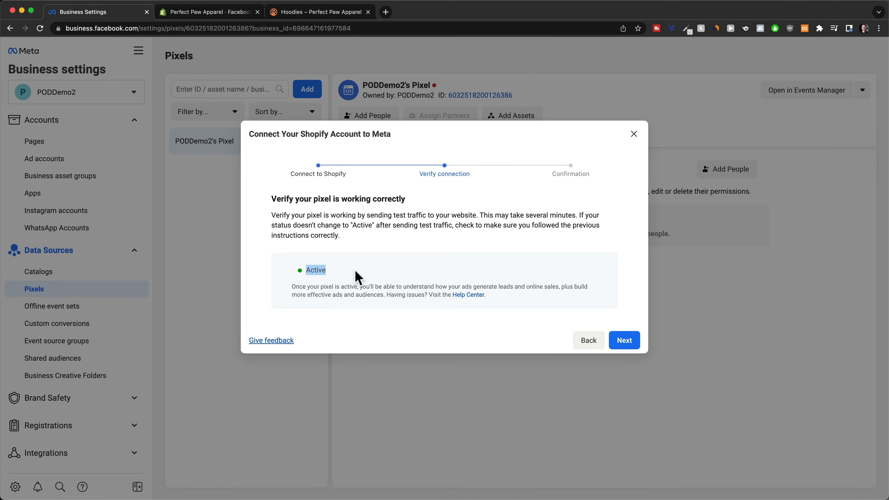
click(370, 272)
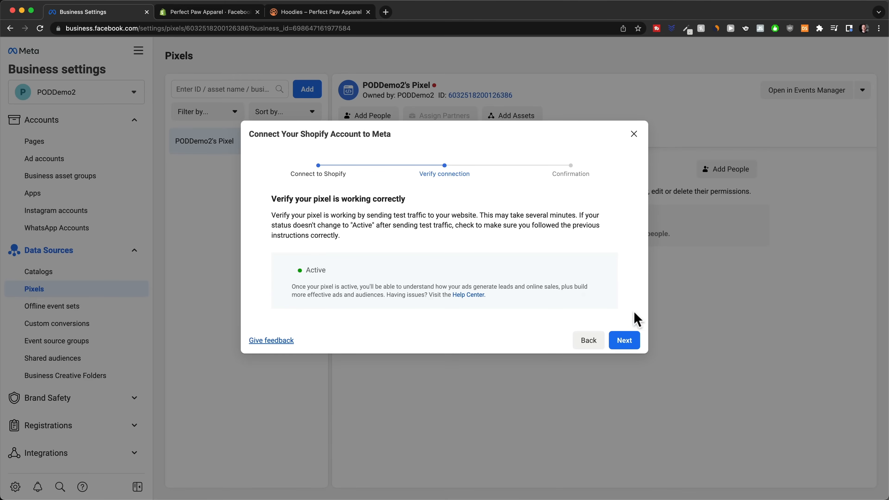
Finish the Shopify connection setup and assign the listed person full control of PODDemo2's Pixel with Manage Pixel
click(632, 341)
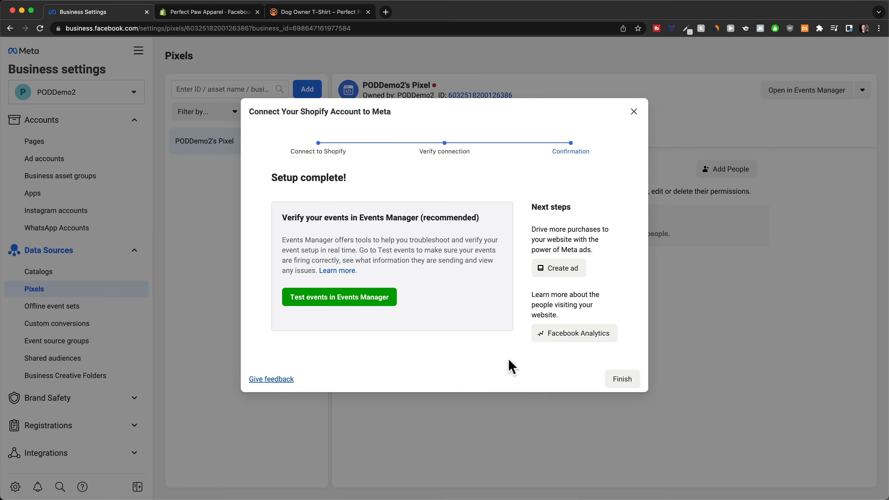
click(628, 385)
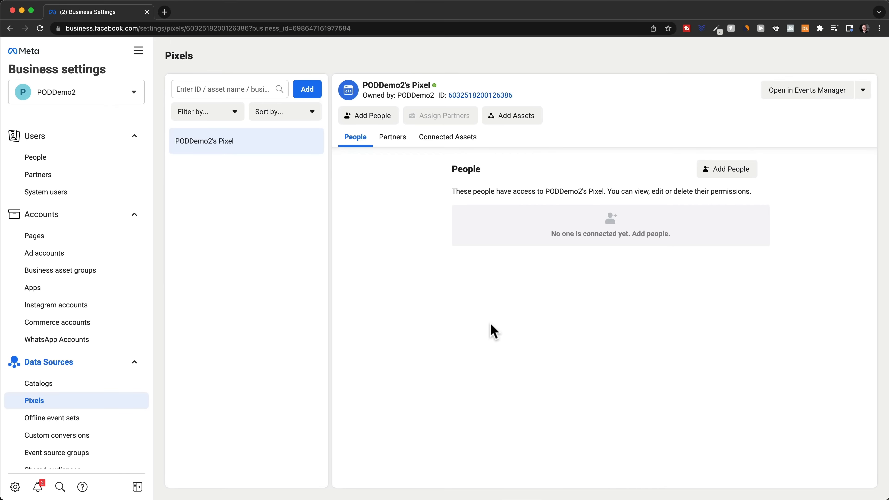
click(375, 117)
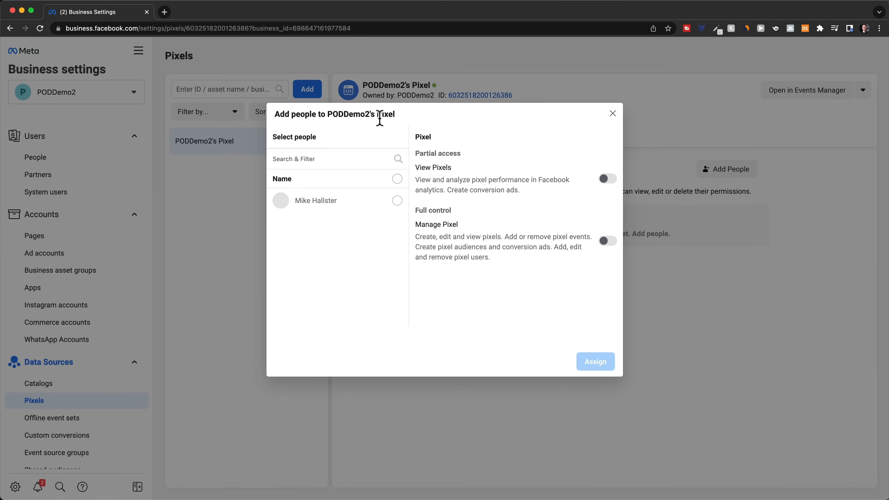
click(397, 203)
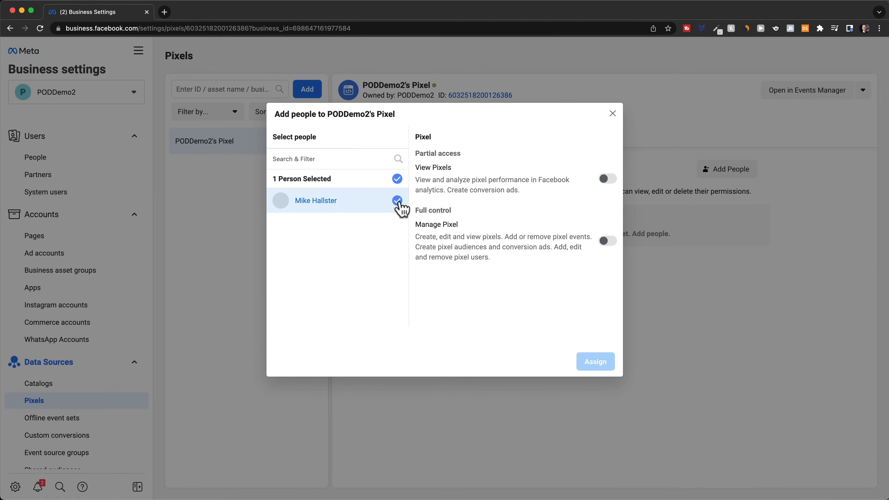
click(608, 242)
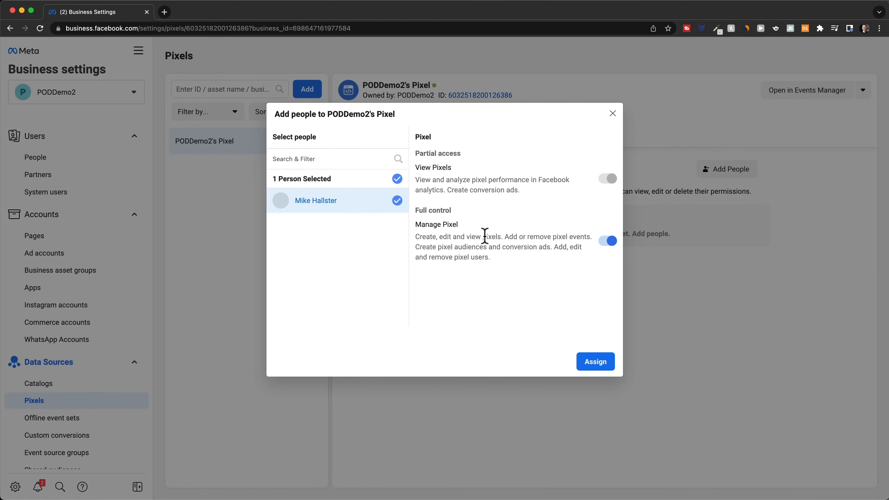
click(597, 361)
click(527, 232)
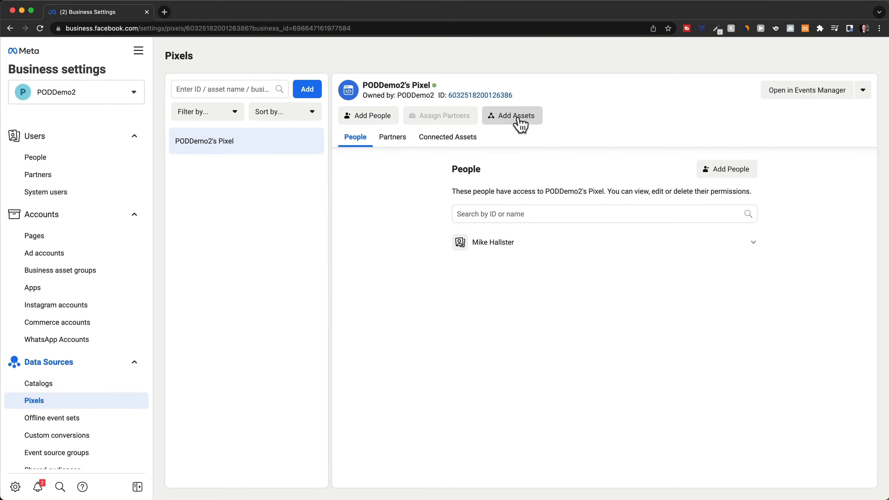
Add the POD Store 2 ad account as a connected asset of PODDemo2's Pixel
click(521, 123)
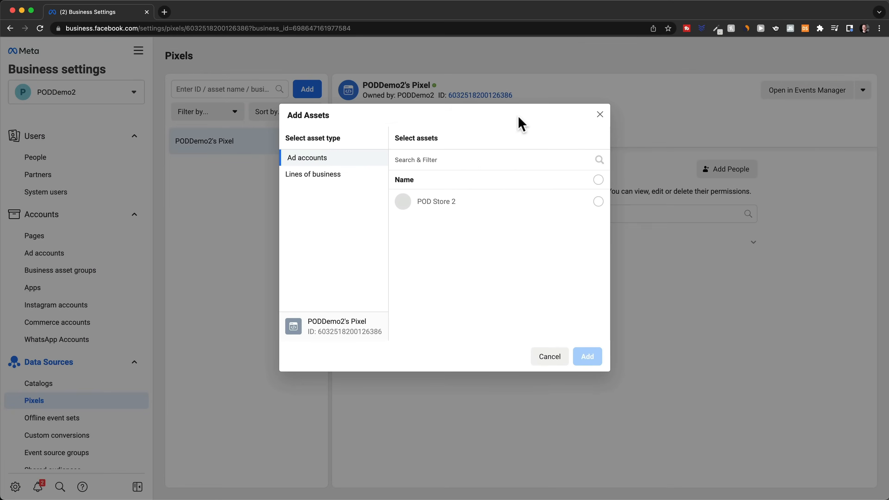
click(598, 202)
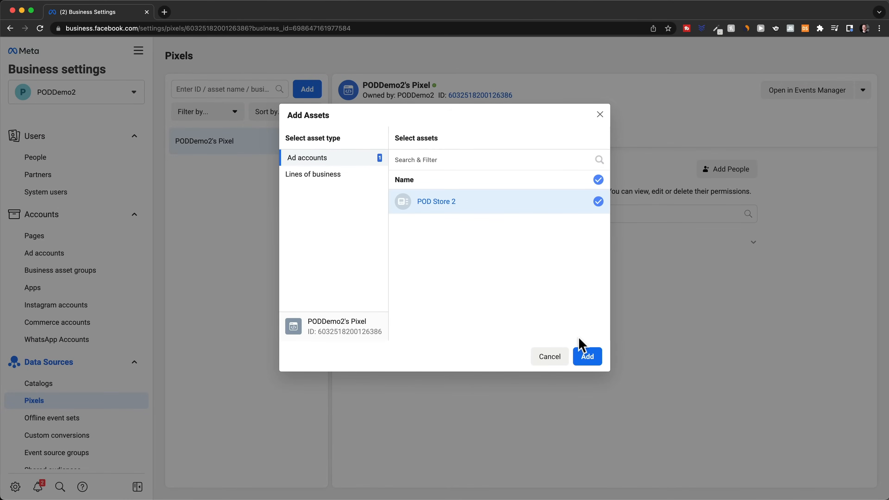
click(588, 358)
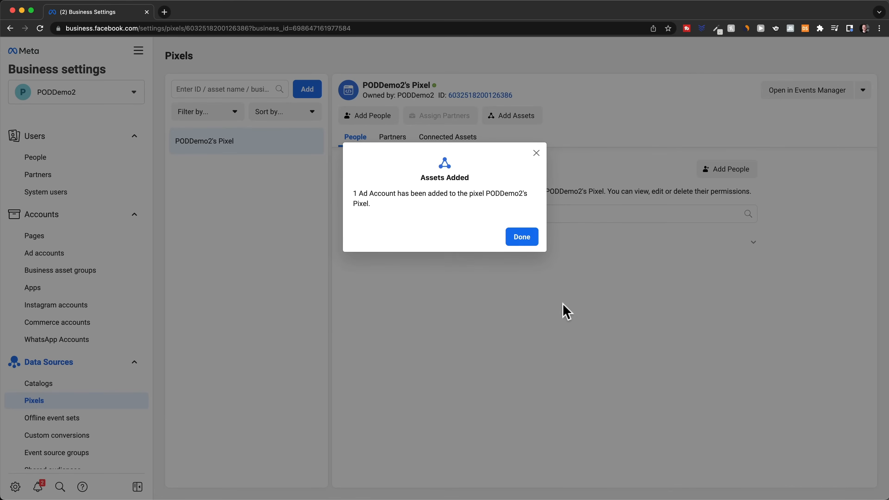
click(522, 245)
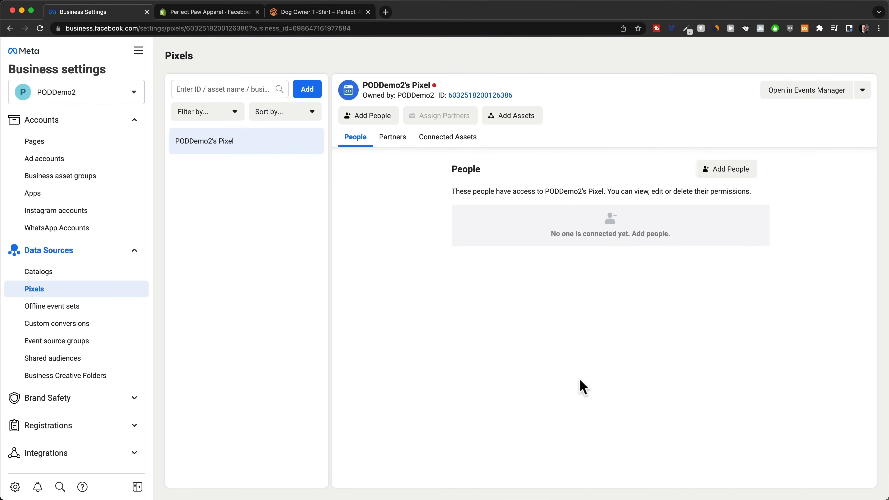
Create a new domain, perfectpawapparel.com, under Brand Safety in the business settings
click(134, 397)
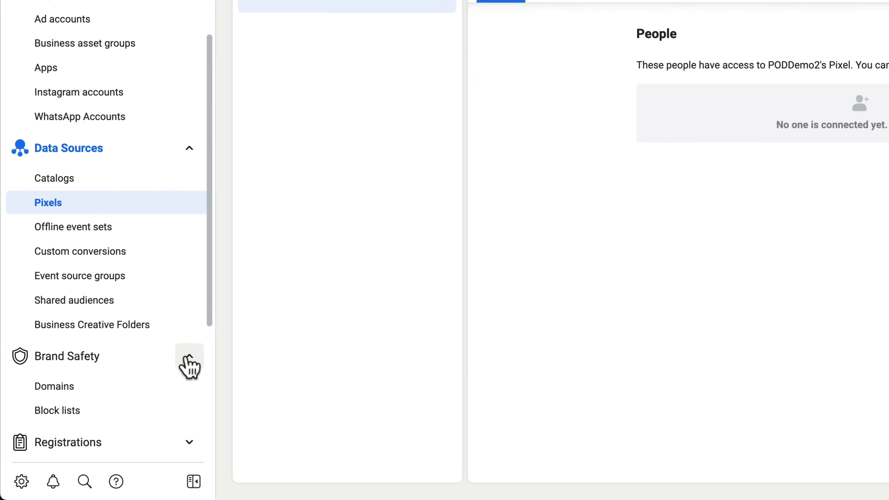
click(122, 385)
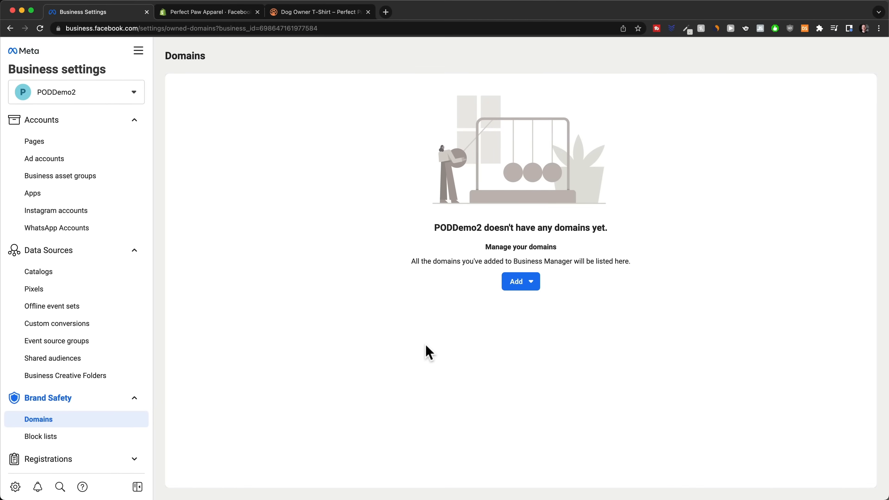
click(527, 283)
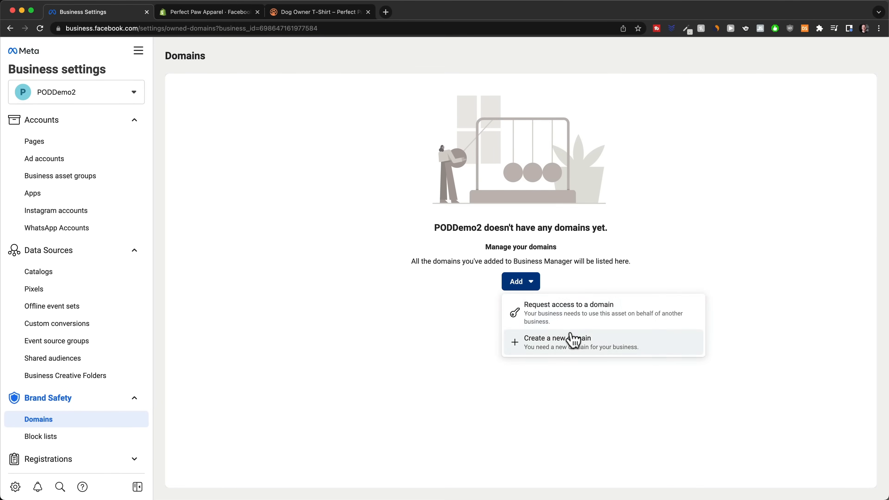
click(583, 347)
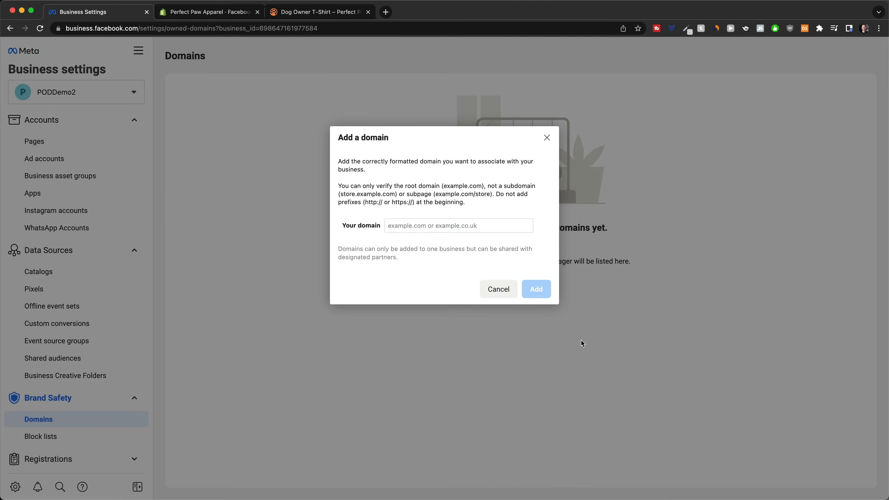
click(403, 225)
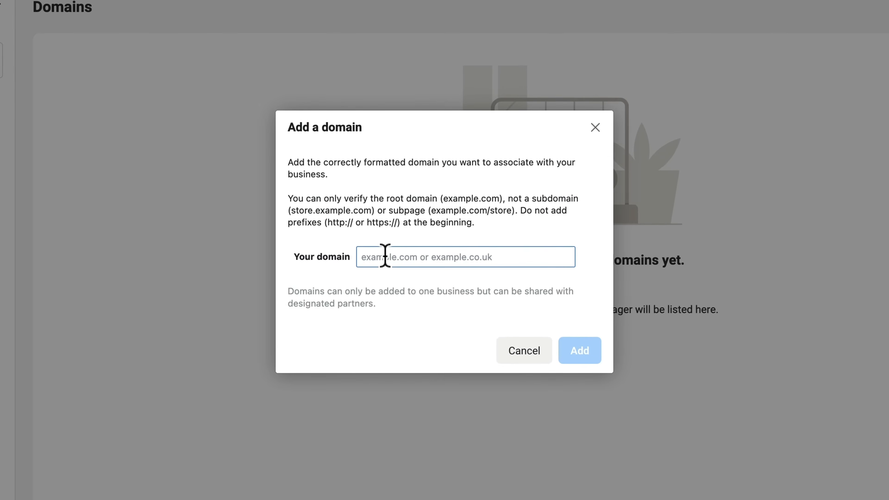
text(perfectpawapparel.com)
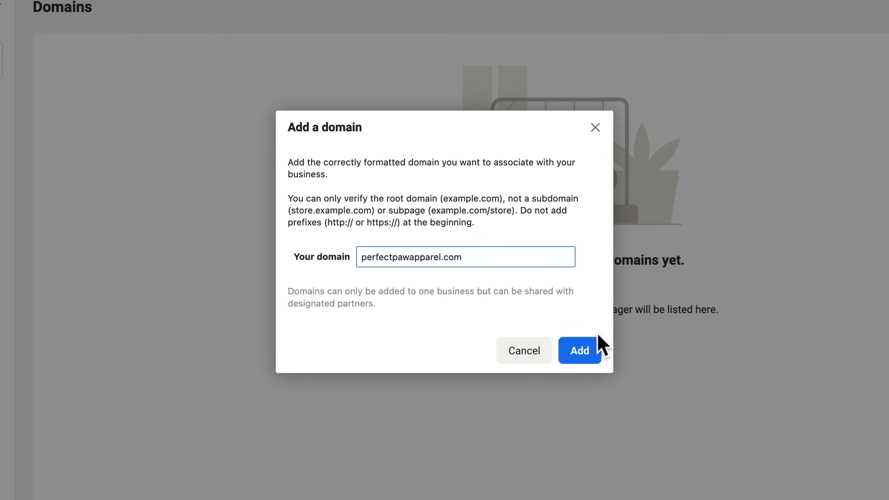
click(582, 353)
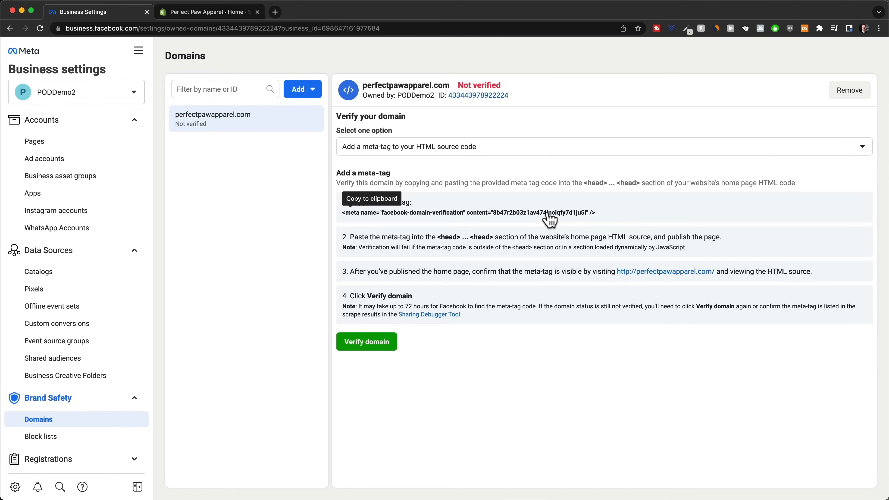
Copy the domain's verification meta-tag, switch to the Shopify admin and open theme.liquid in the live Studio theme's code
click(450, 215)
click(211, 16)
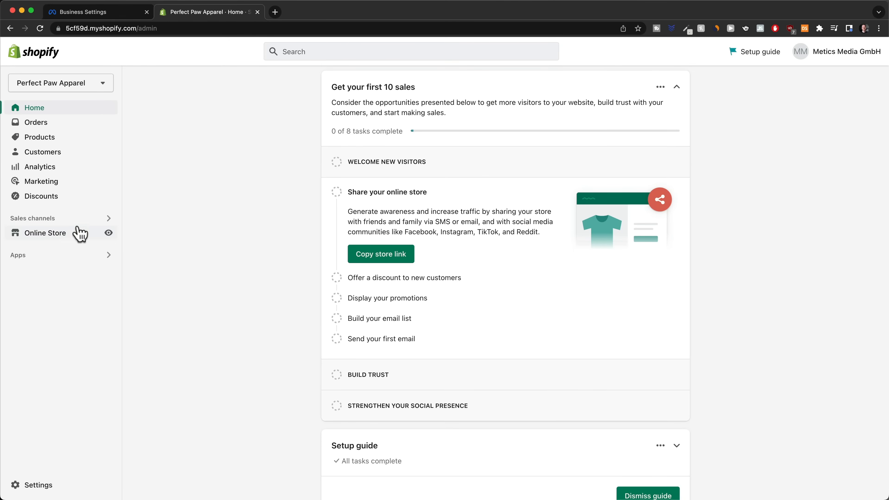
click(75, 233)
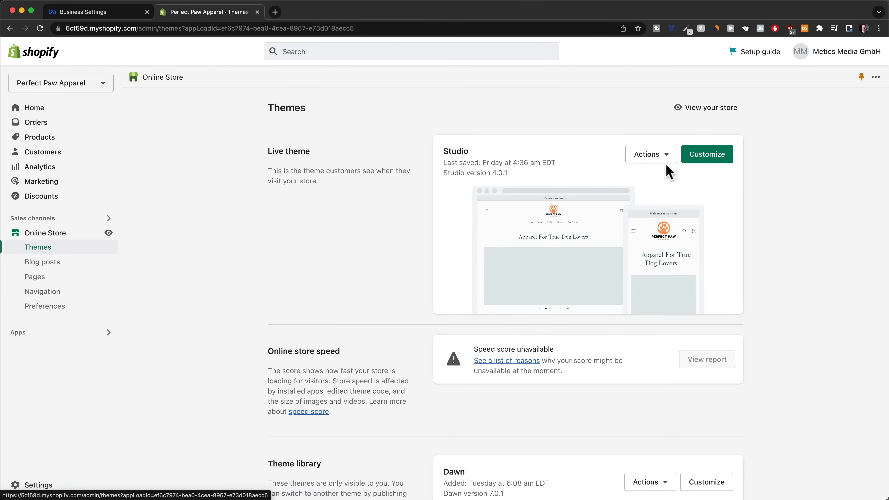
click(669, 161)
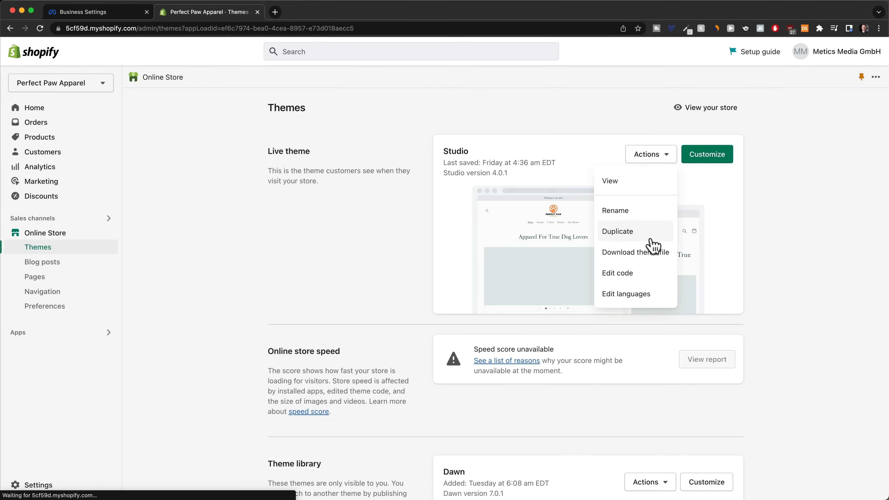
click(648, 279)
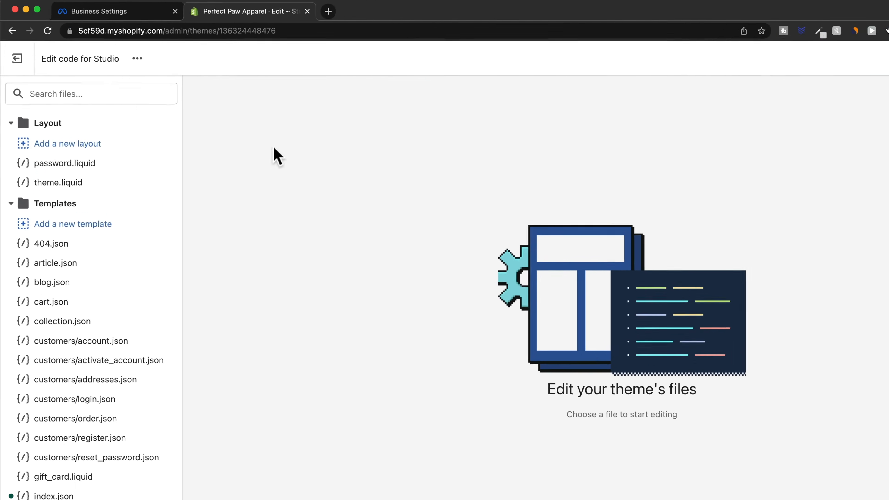
click(115, 185)
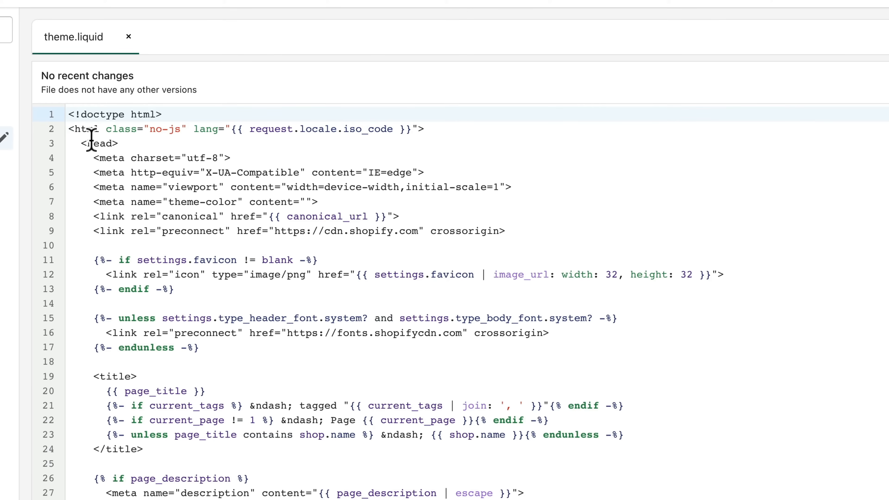
Paste the Facebook domain verification meta-tag on a new line directly below <head> in theme.liquid and save the file
click(85, 143)
drag(84, 144, 135, 143)
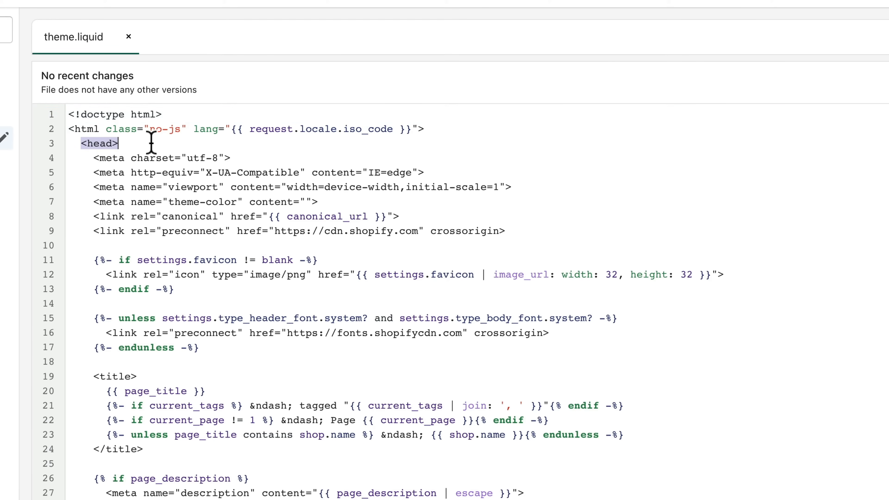
click(141, 143)
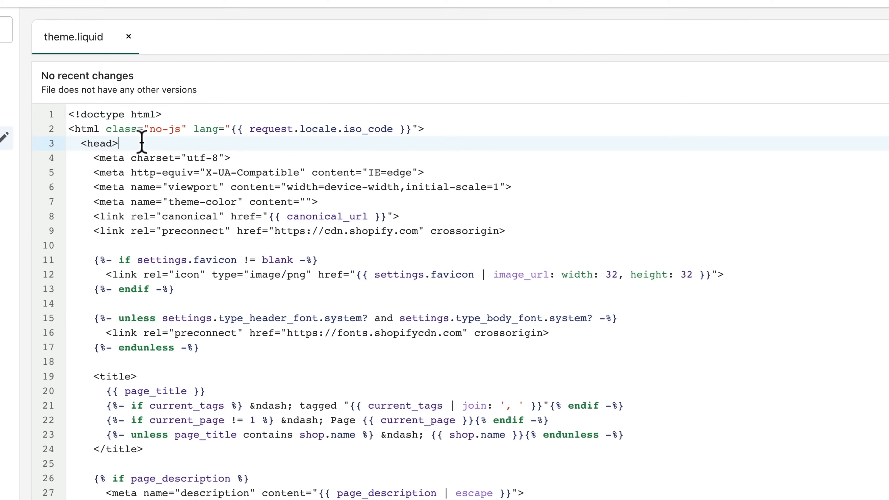
key(Return)
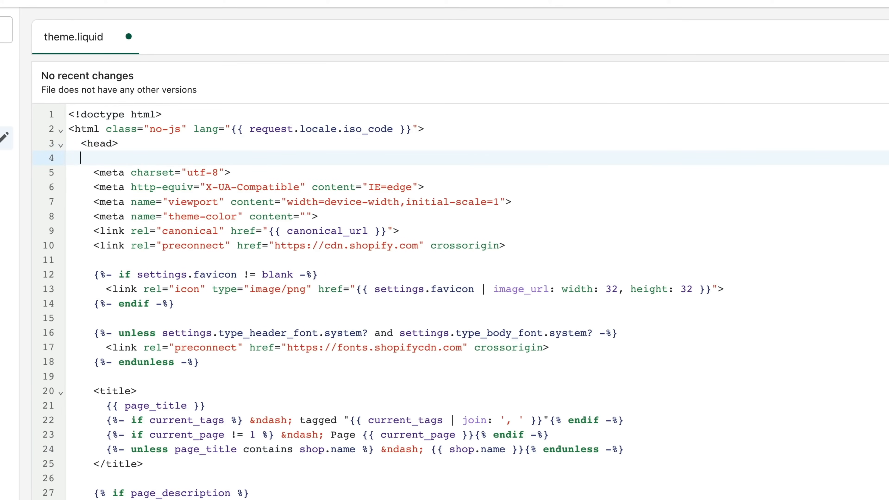
key(super+v)
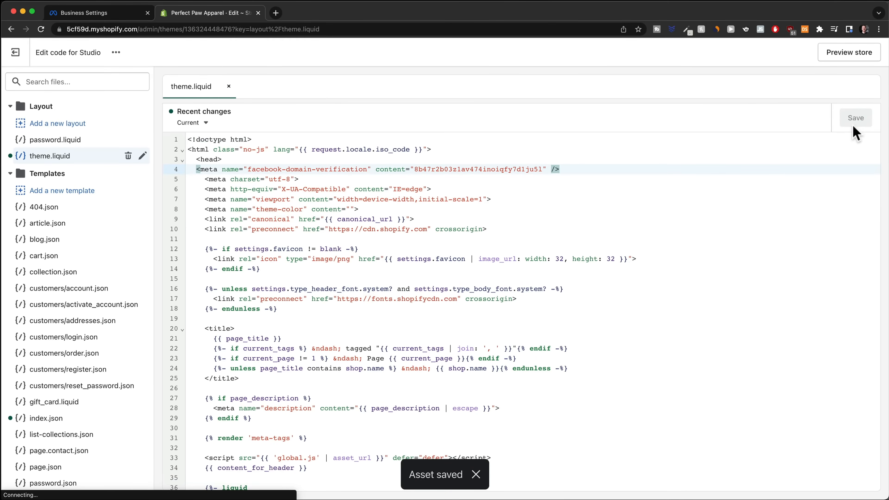
Switch back to Meta Business Settings and verify the perfectpawapparel.com domain
click(103, 15)
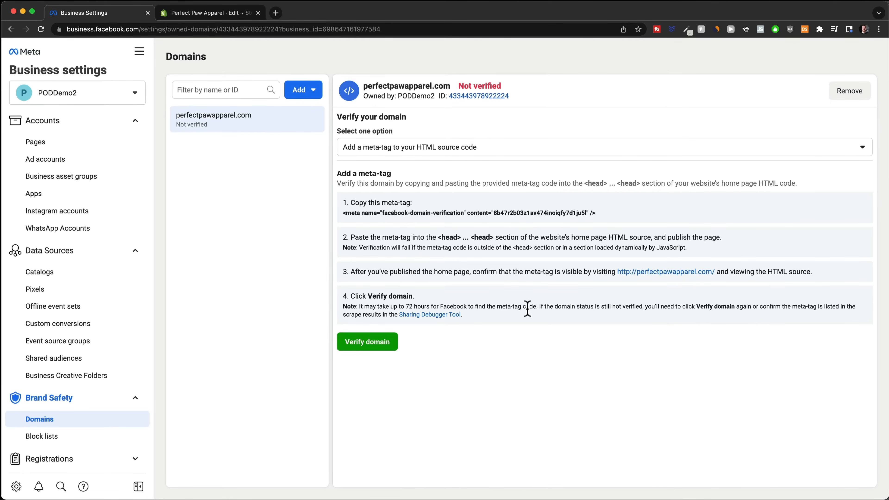
click(367, 342)
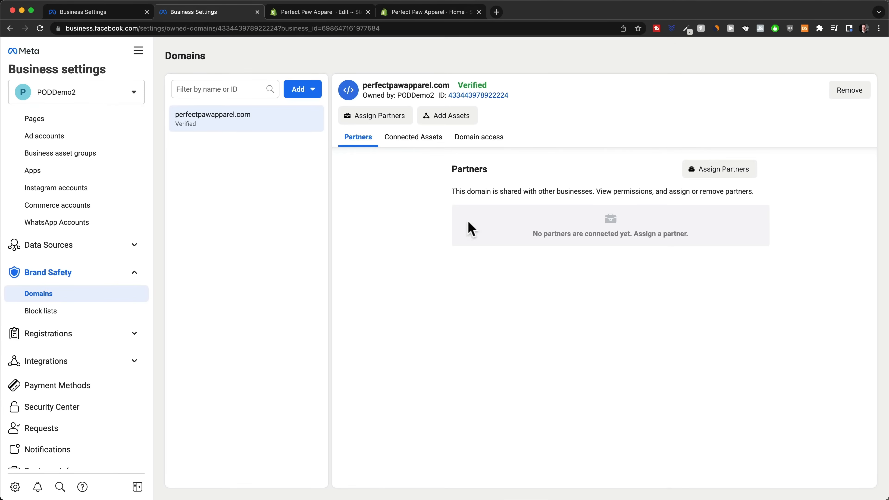
drag(363, 85, 454, 92)
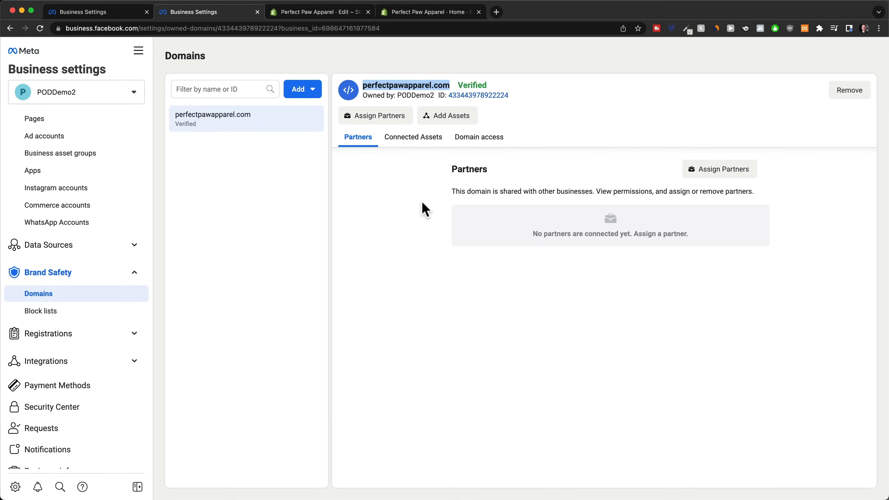
Examine the 5cf59d.myshopify.com domain in the Shopify store's domain settings, and return to the domain in Meta Business Settings
click(417, 14)
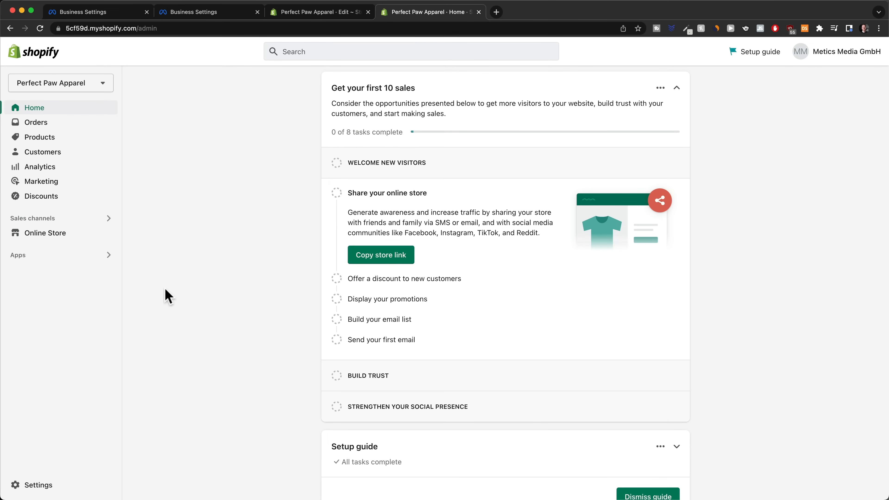
click(39, 486)
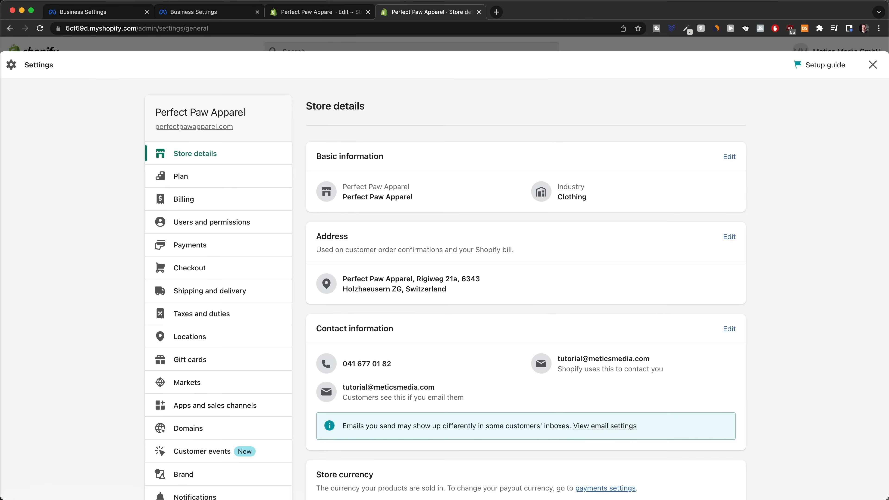
click(193, 429)
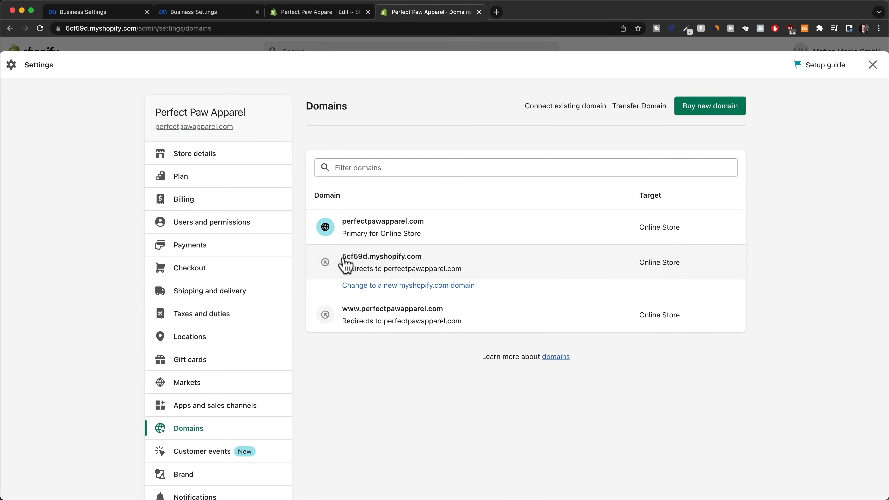
drag(416, 261, 339, 259)
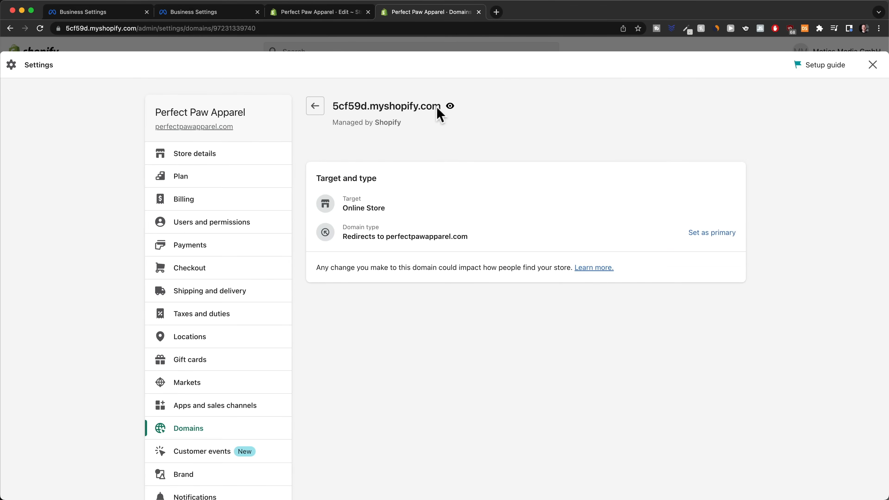
drag(441, 106, 330, 106)
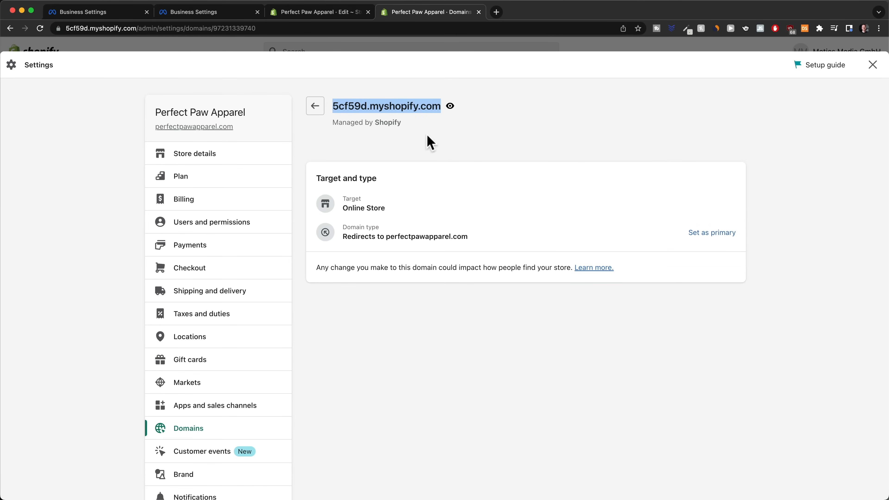
click(211, 13)
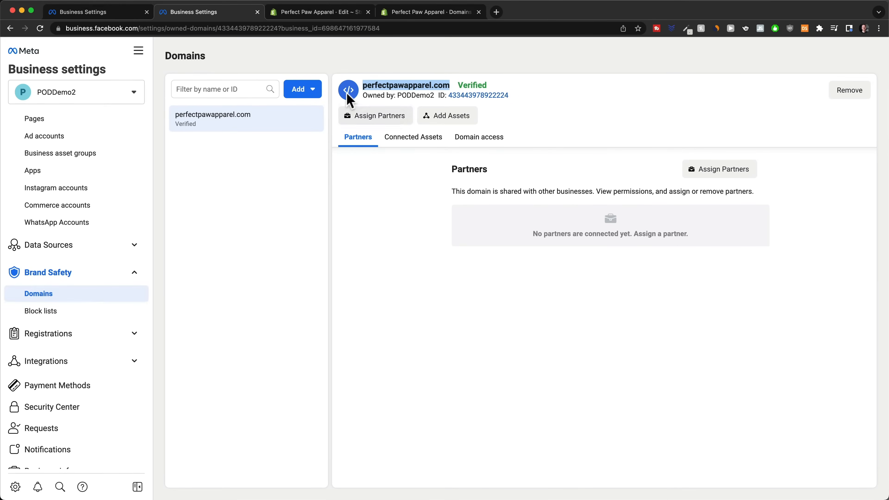
Create a new domain entry for 5cf59d.myshopify.com in the business's domain settings
click(309, 92)
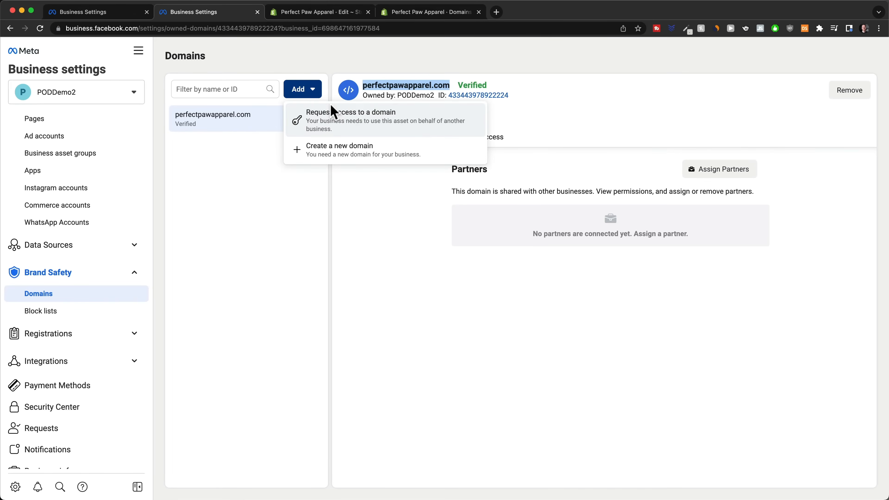
click(339, 150)
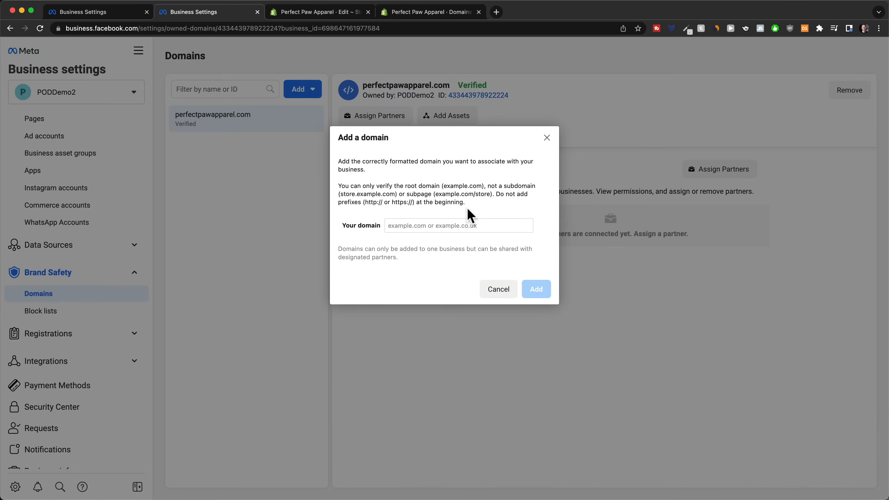
click(437, 226)
key(cmd+v)
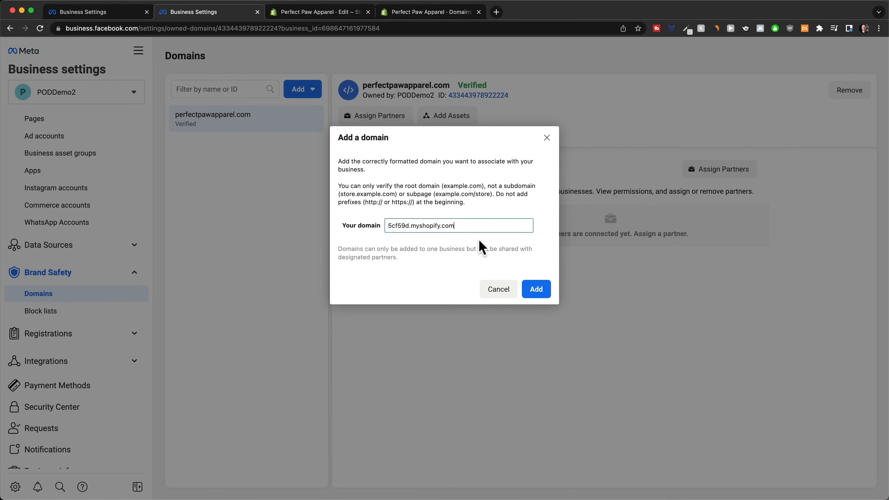
click(538, 292)
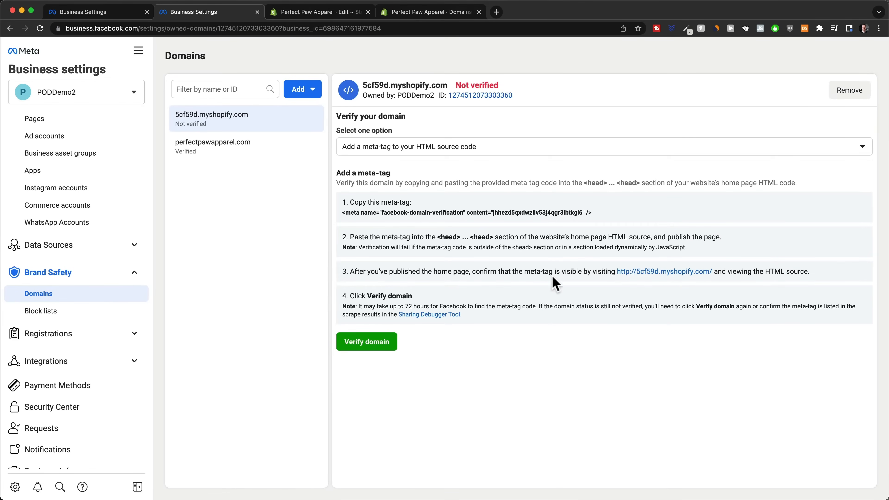
Copy the new domain's verification meta-tag, switch to the Shopify admin and open theme.liquid in the live Studio theme's code
click(485, 215)
click(308, 12)
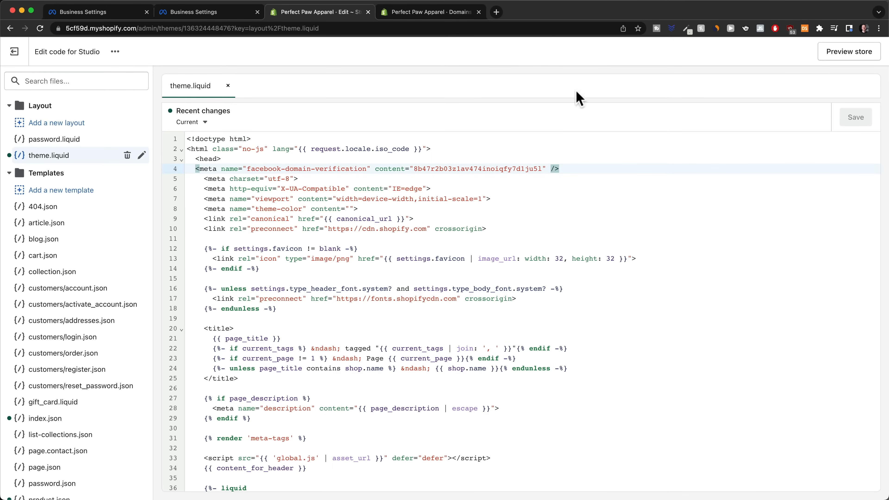
click(430, 11)
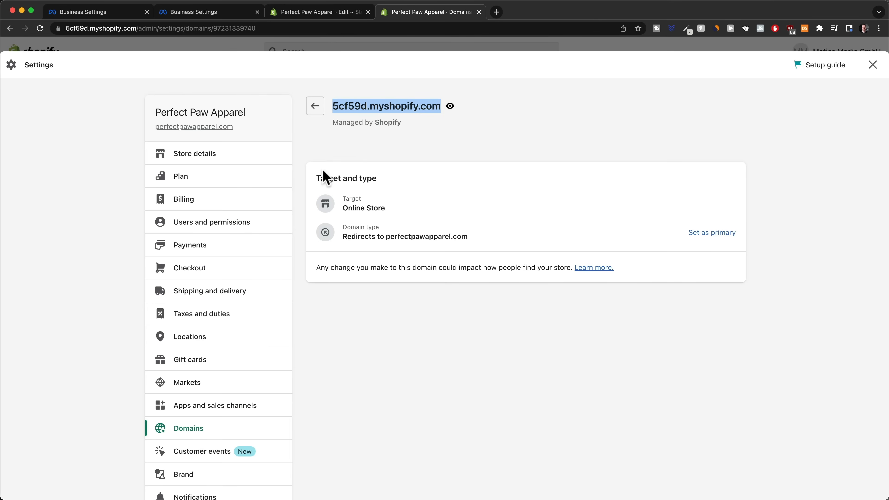
click(871, 66)
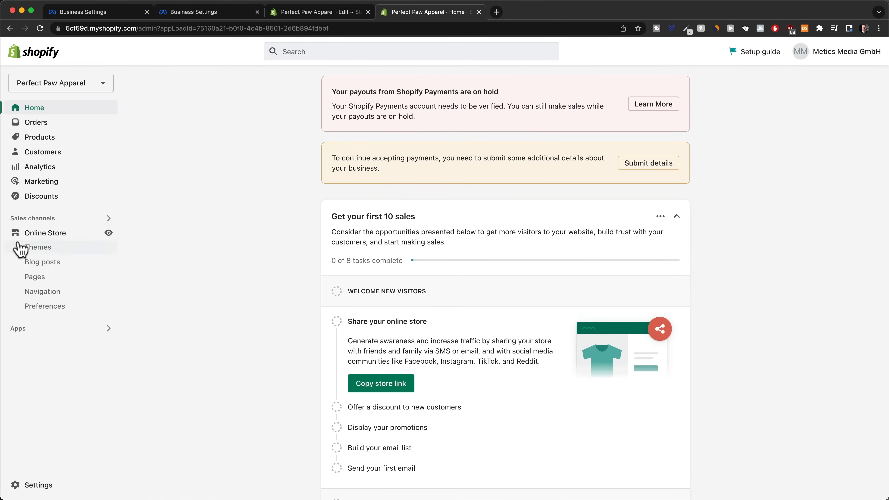
click(29, 247)
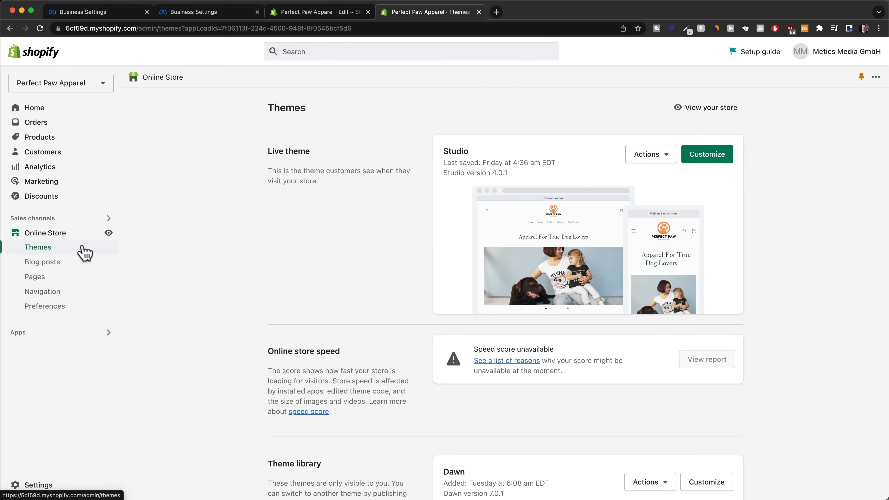
click(659, 160)
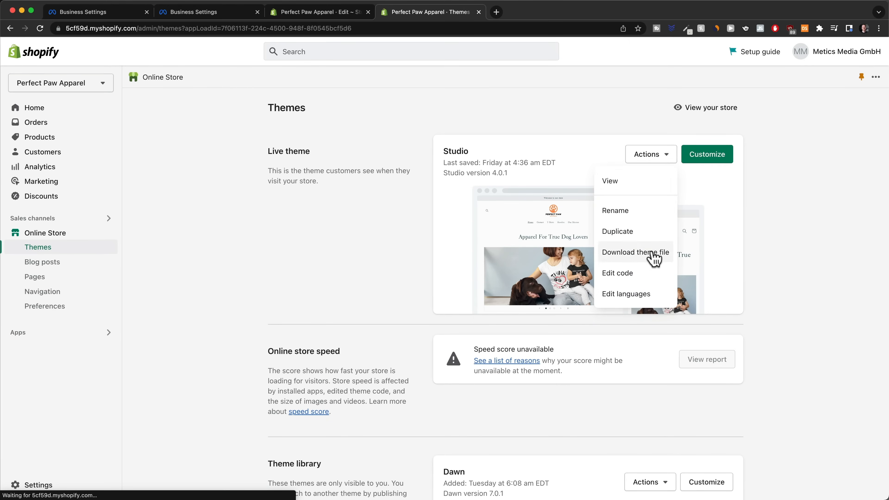
click(635, 278)
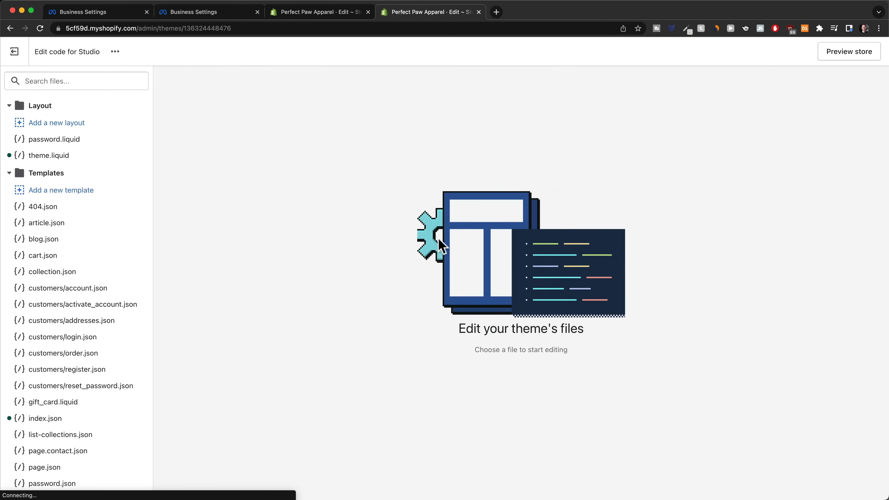
click(59, 160)
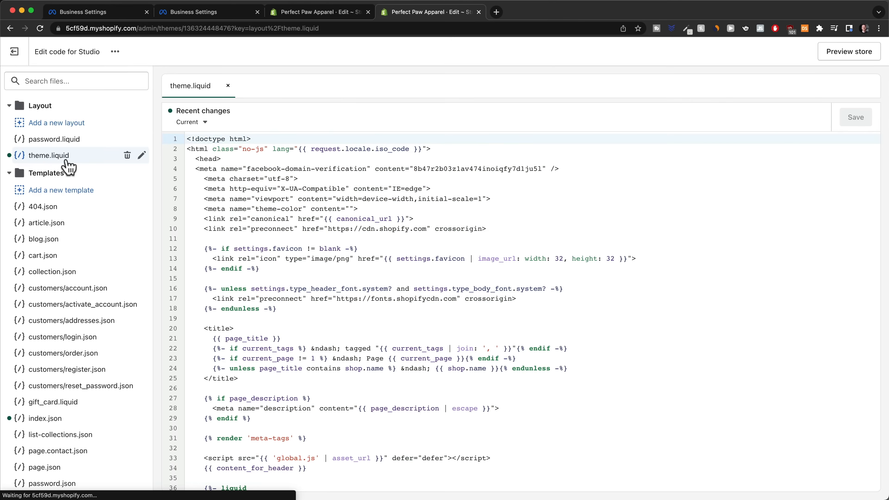
Paste the second domain verification meta-tag on a new line between <head> and the existing verification tag, and save theme.liquid
click(233, 159)
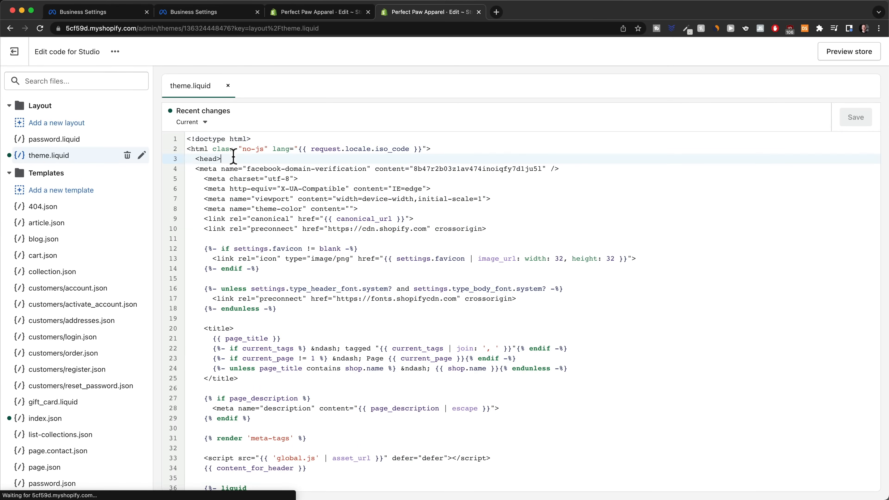
key(ctrl+v)
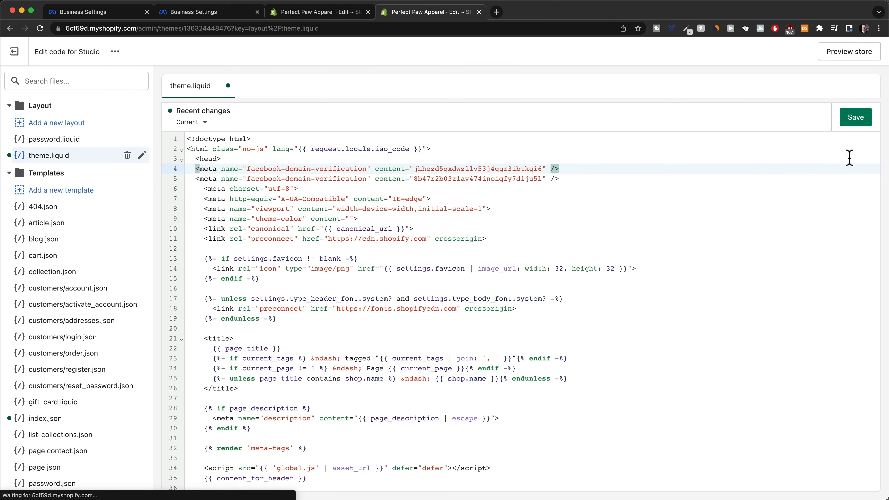
click(853, 125)
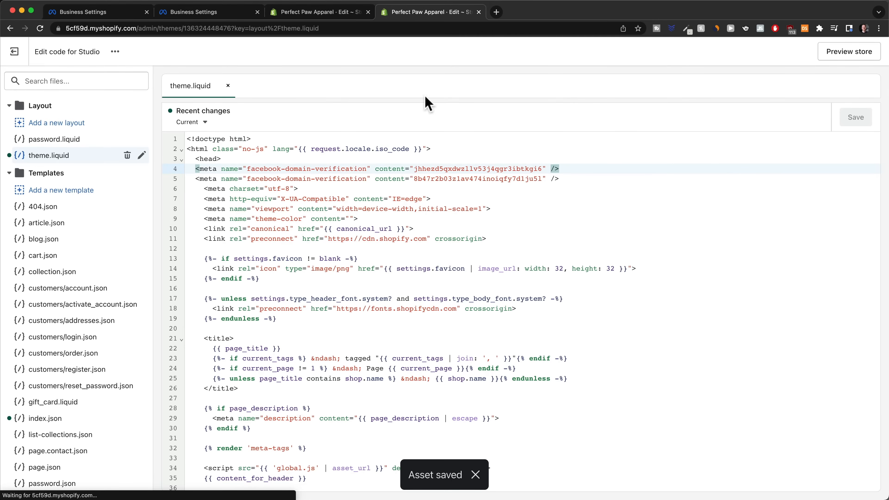
Switch back to Meta Business Settings and request verification of the 5cf59d.myshopify.com domain
click(115, 15)
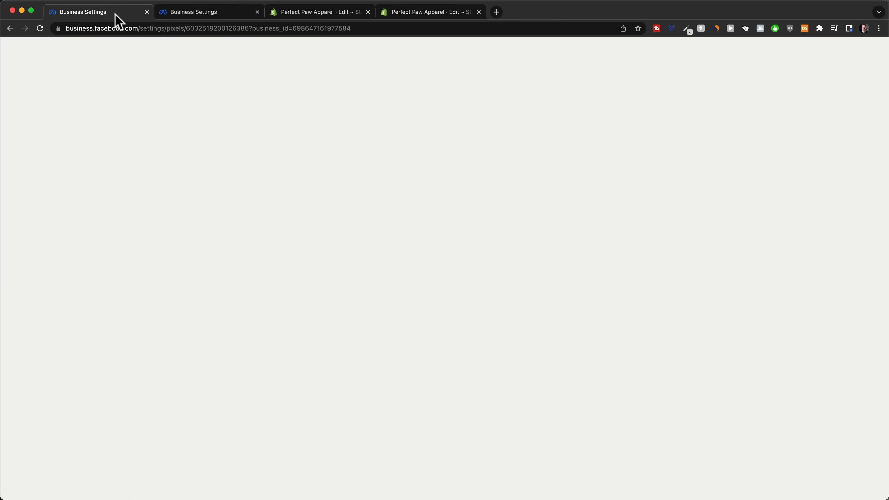
click(179, 14)
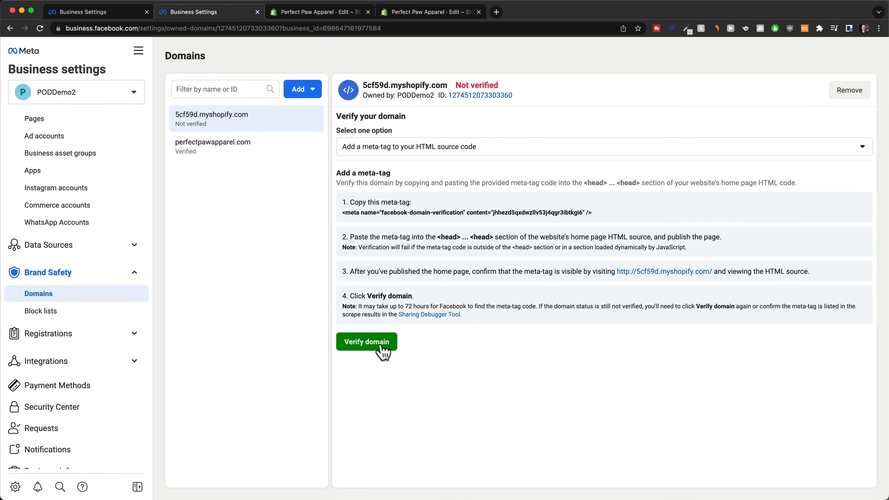
click(366, 341)
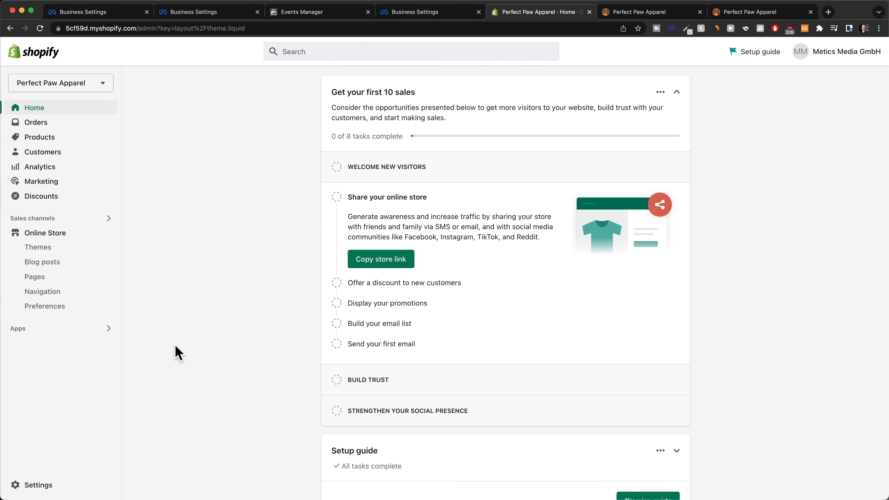
Set perfectpawapparel.com as a redirect to 5cf59d.myshopify.com in the Shopify store's domain settings
click(44, 483)
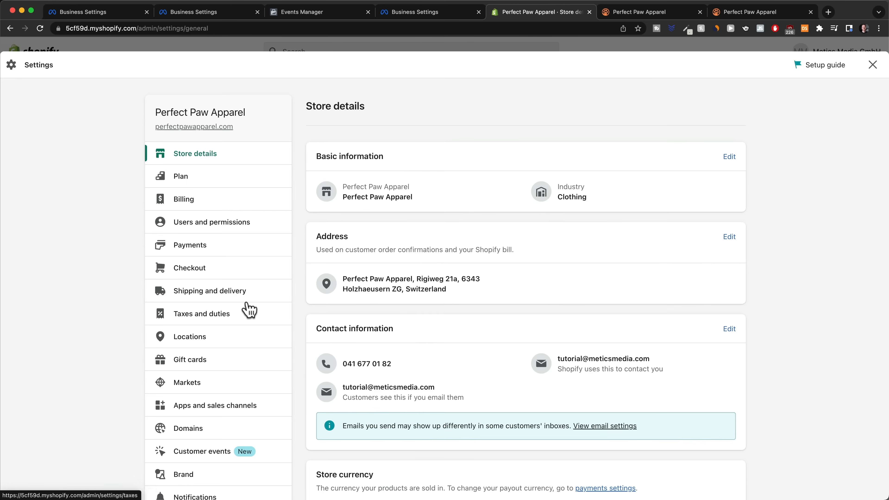
click(199, 427)
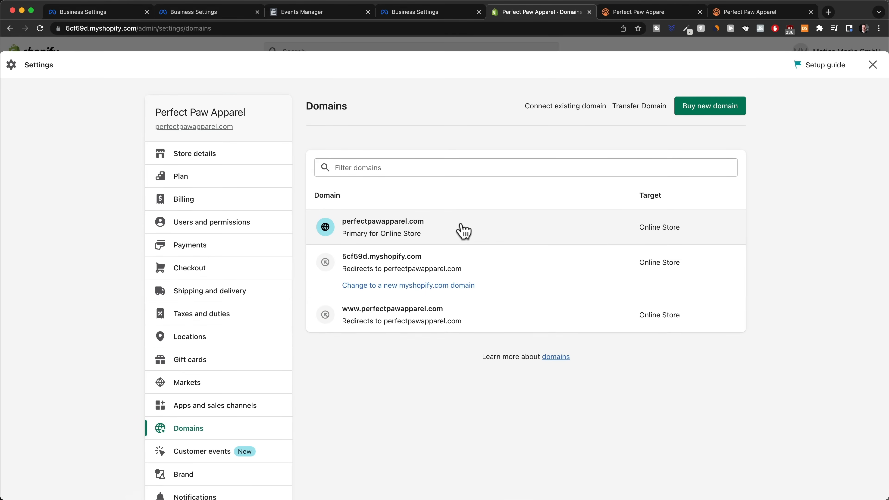
click(457, 232)
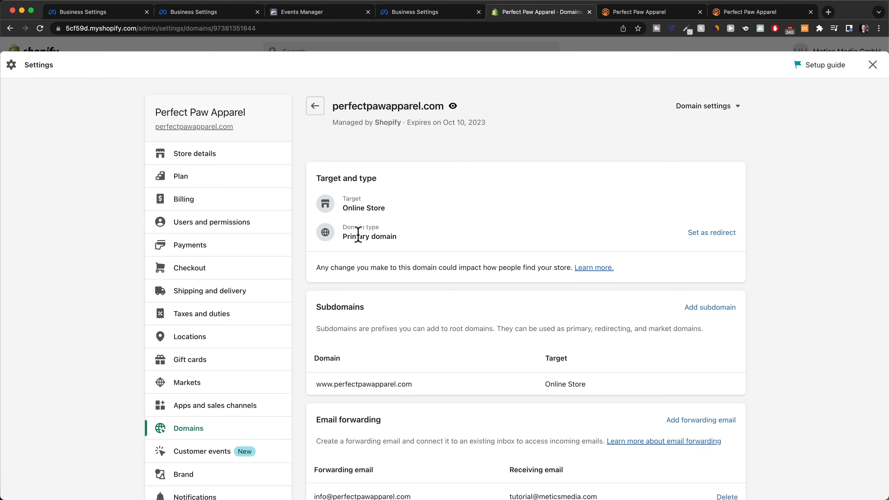
click(713, 234)
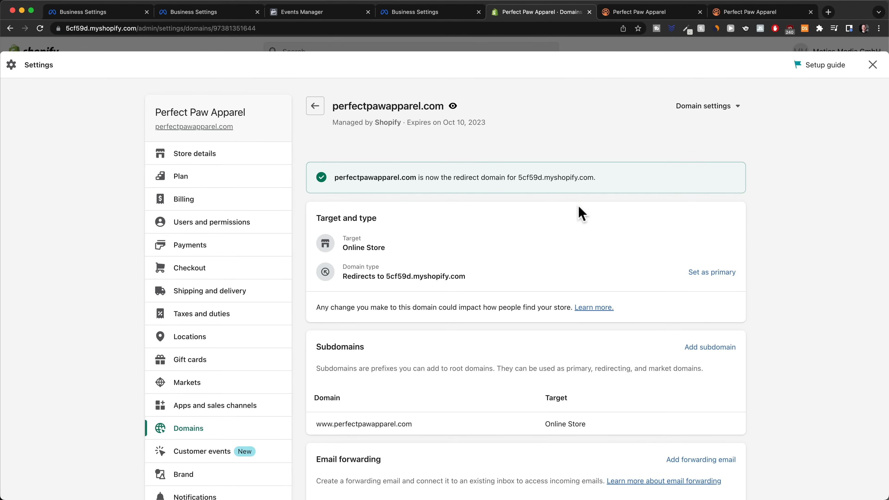
Verify 5cf59d.myshopify.com in Meta Business Settings, and set perfectpawapparel.com back as the primary domain in Shopify
click(424, 12)
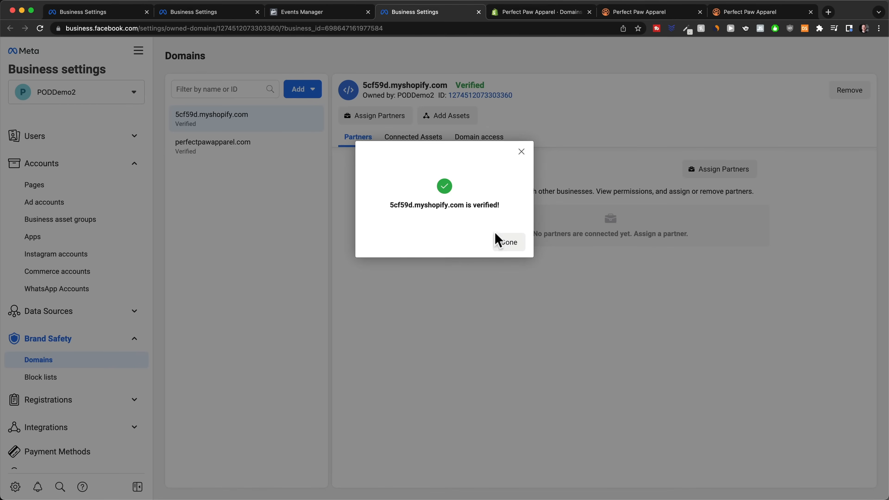
click(553, 13)
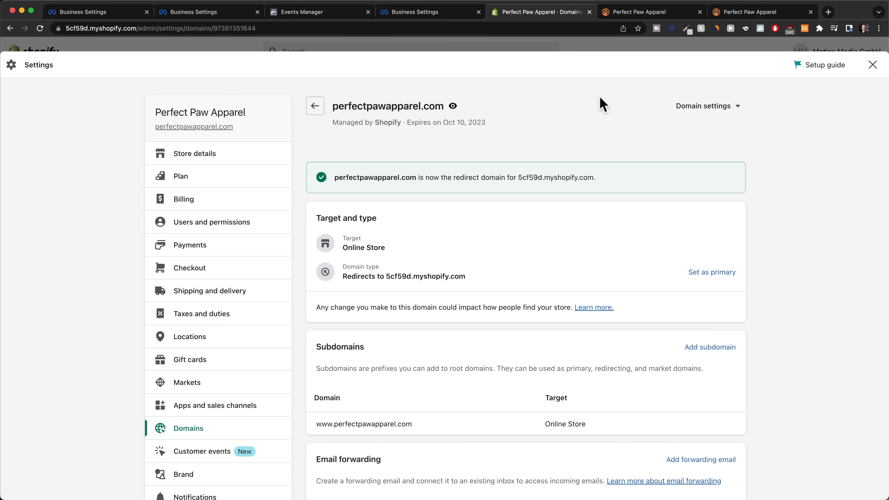
click(710, 276)
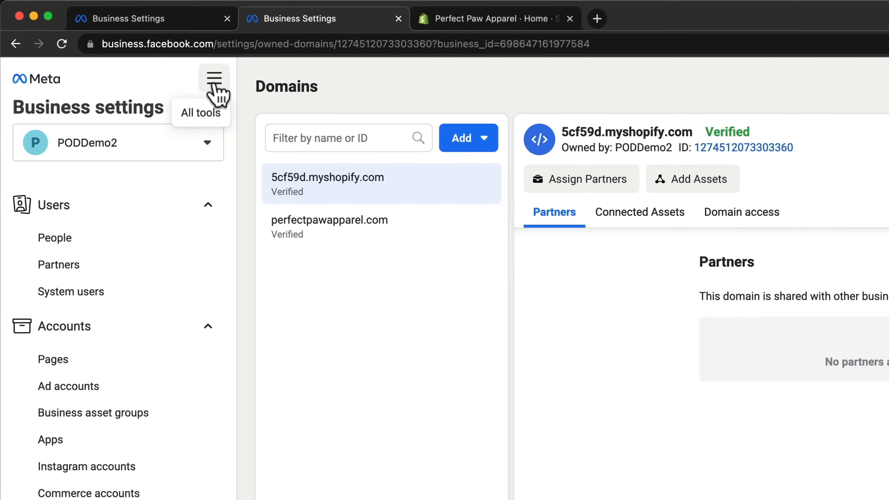
Switch to Events Manager and open the prioritized web event configuration of 5cf59d.myshopify.com for editing
click(212, 85)
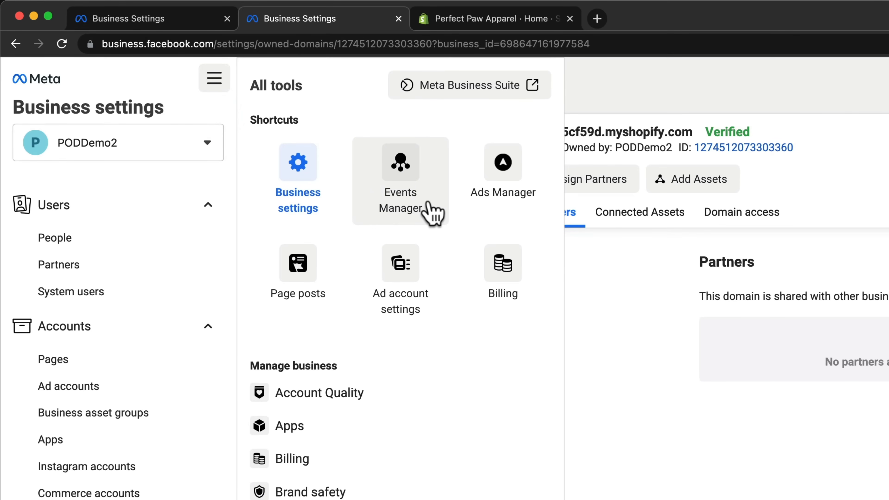
click(433, 210)
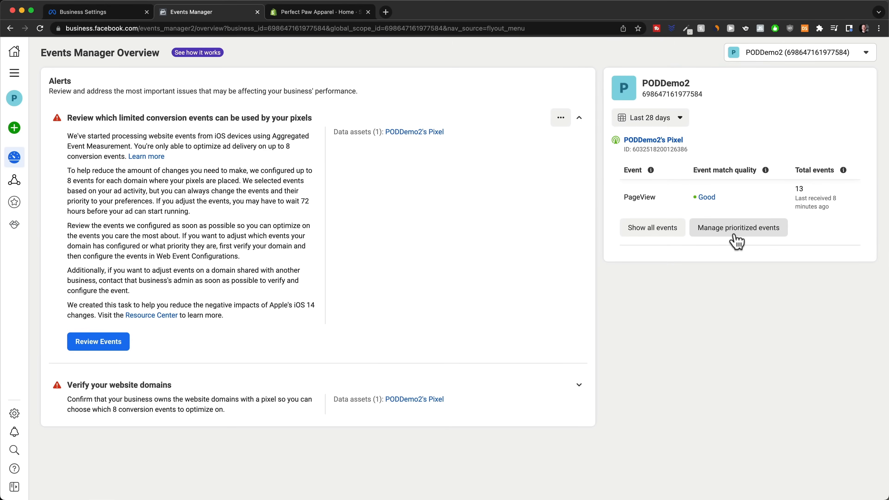
click(736, 241)
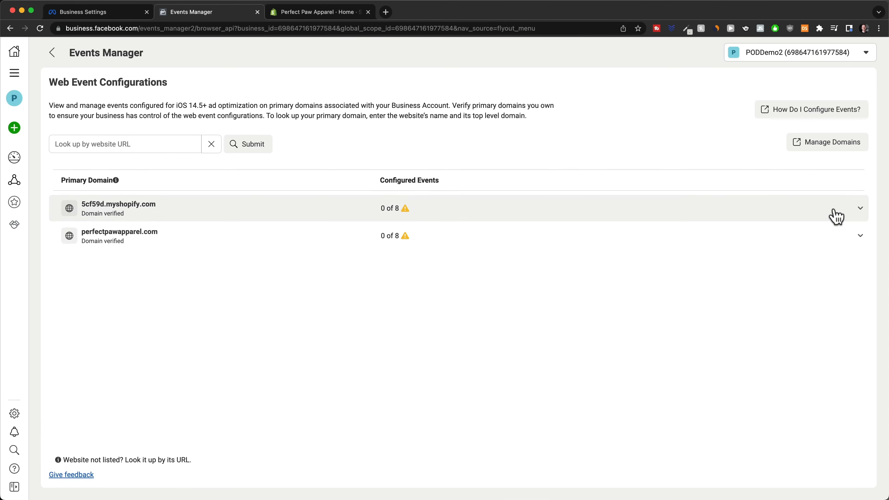
click(855, 210)
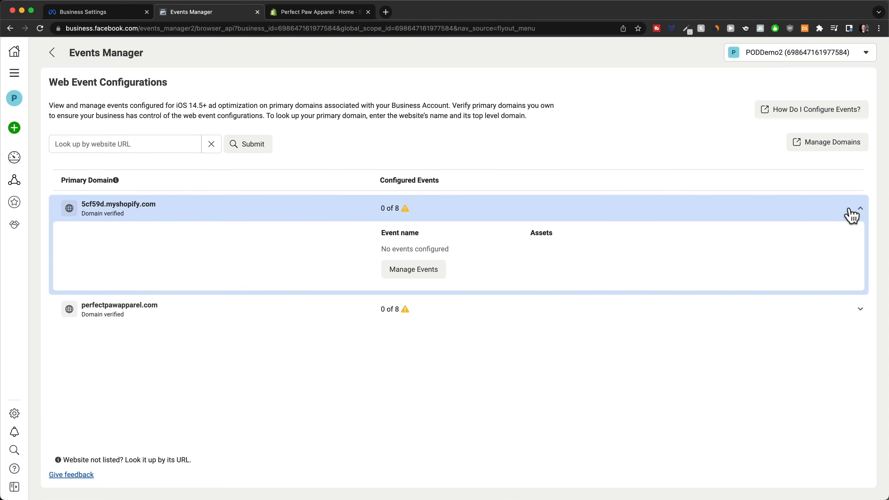
click(419, 274)
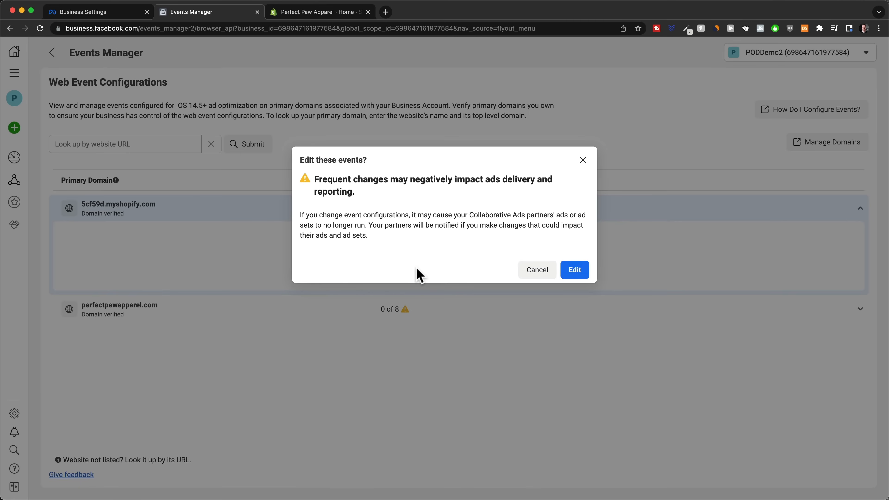
click(570, 273)
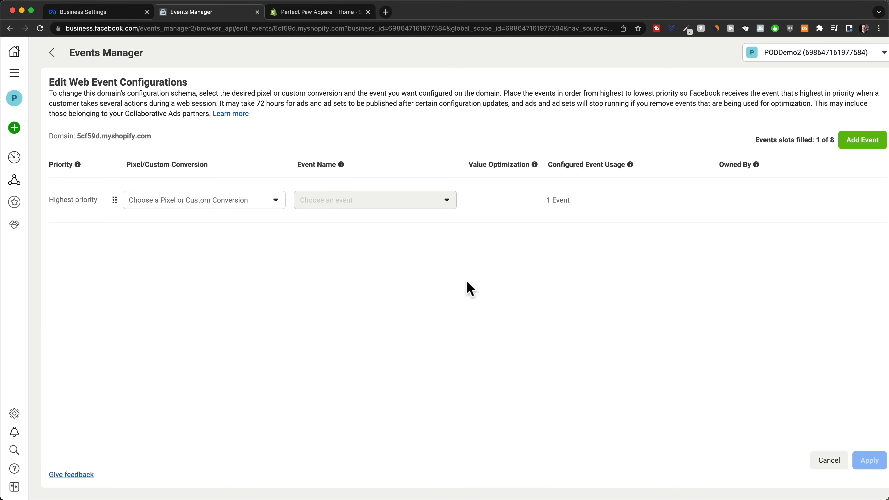
Configure the highest-priority event with PODDemo2's Pixel and the Purchase event
click(276, 209)
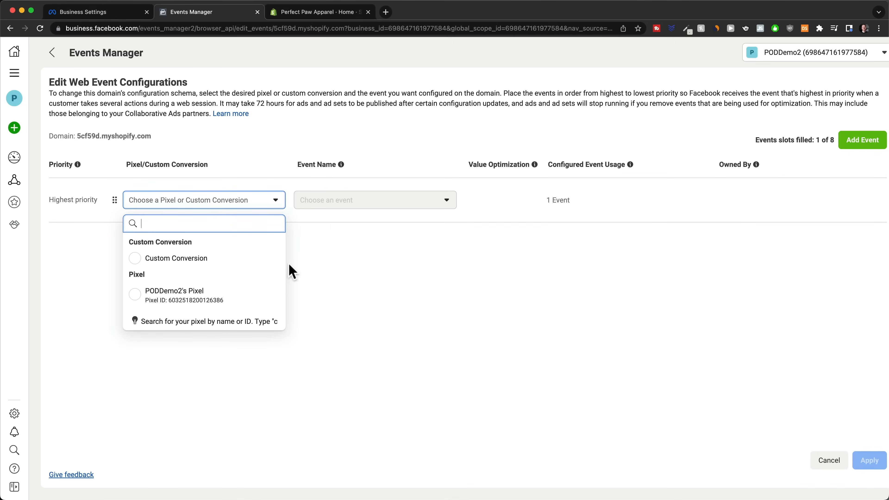
click(167, 301)
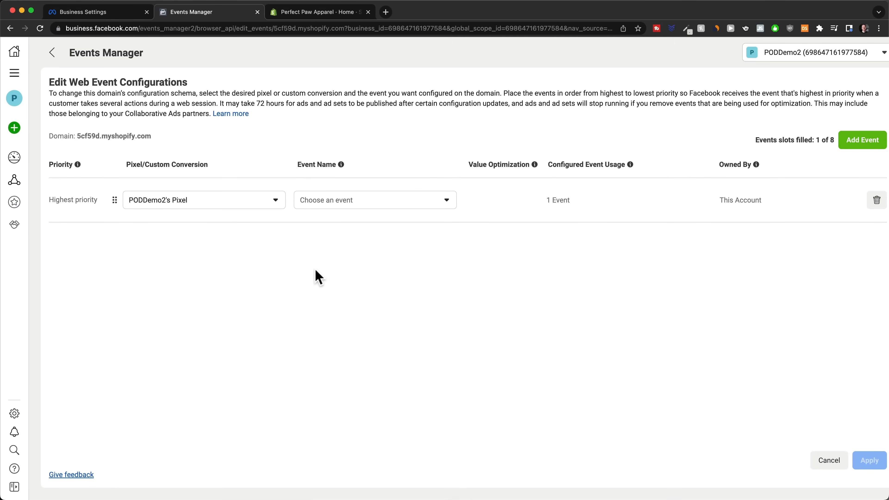
click(360, 209)
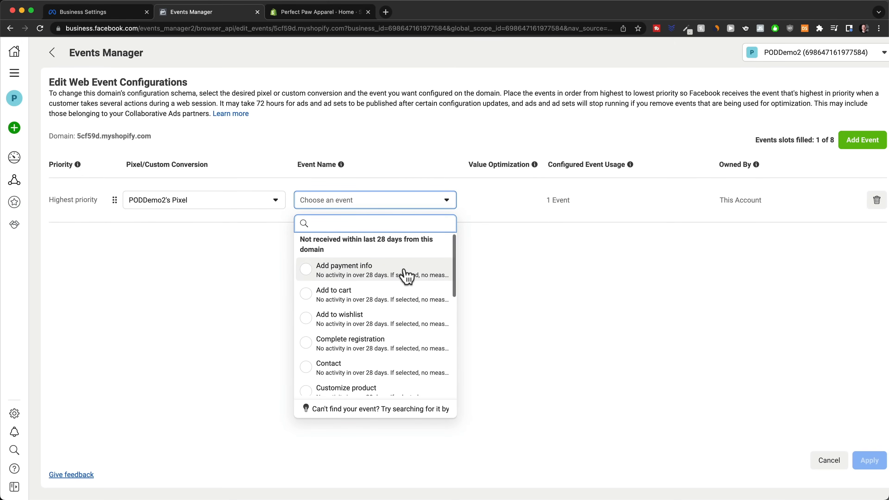
scroll(347, 273, down, 5)
click(336, 273)
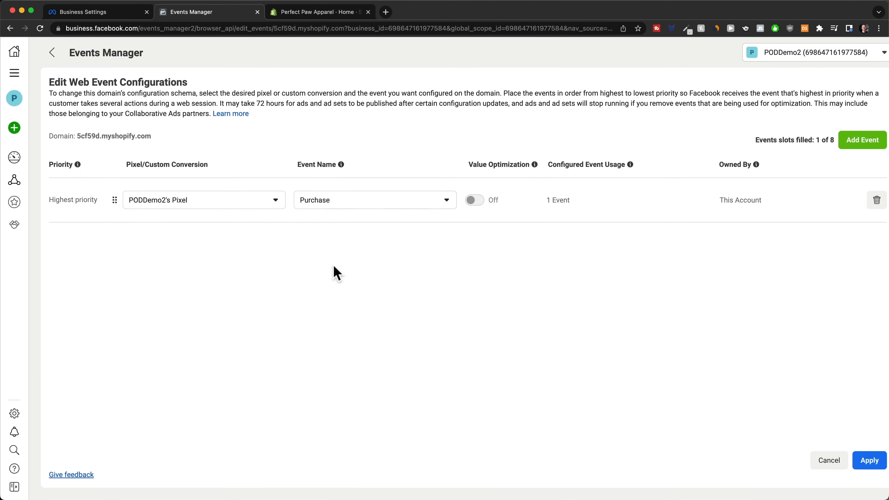
Add a second web event that uses PODDemo2's Pixel and the Initiate checkout event
click(852, 149)
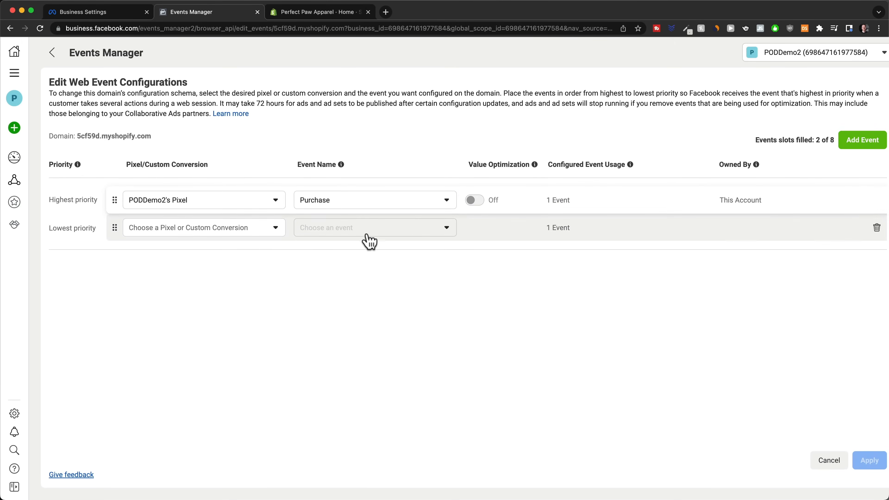
click(273, 229)
click(224, 323)
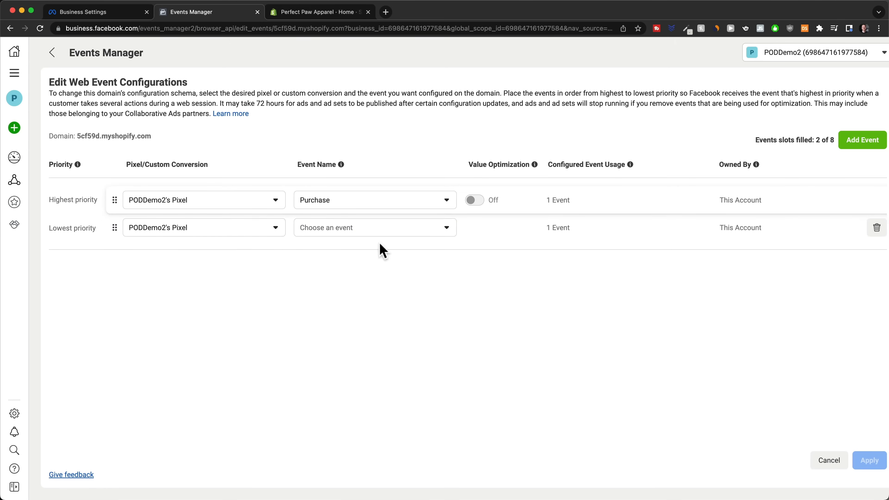
click(383, 230)
scroll(396, 320, down, 5)
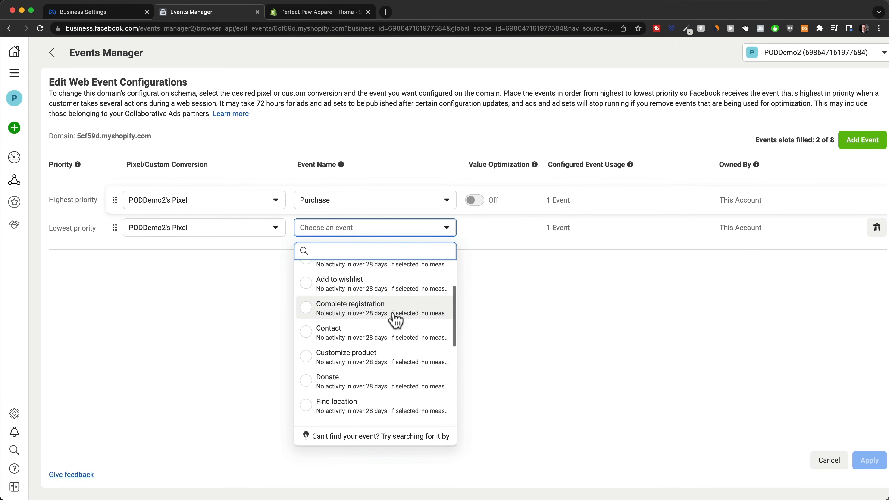
click(304, 336)
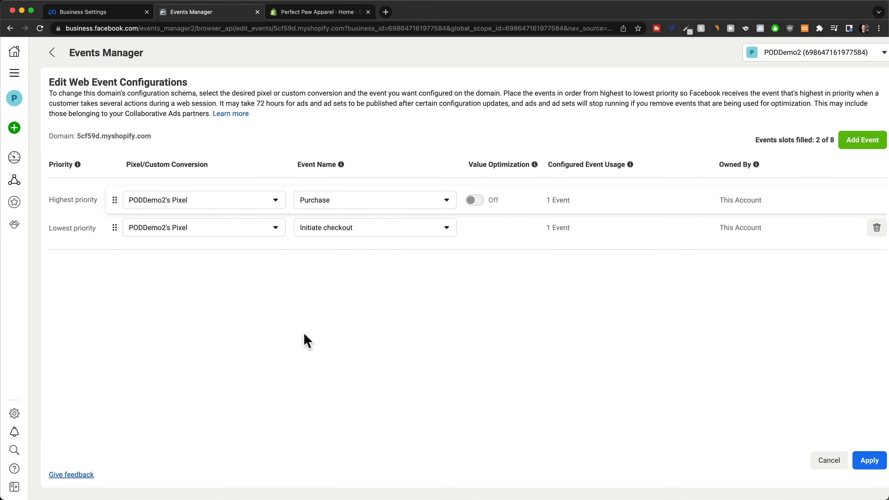
Add a third web event below it with PODDemo2's Pixel and the Add to cart event
click(871, 142)
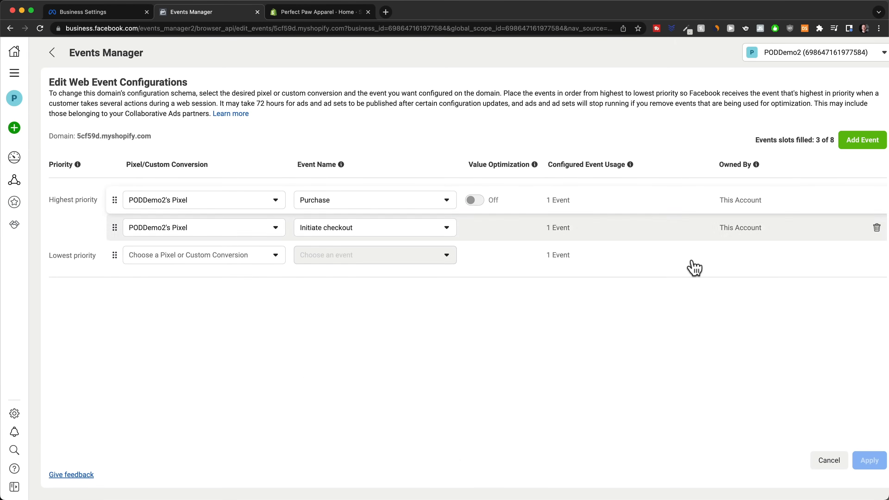
click(234, 259)
click(209, 354)
click(386, 266)
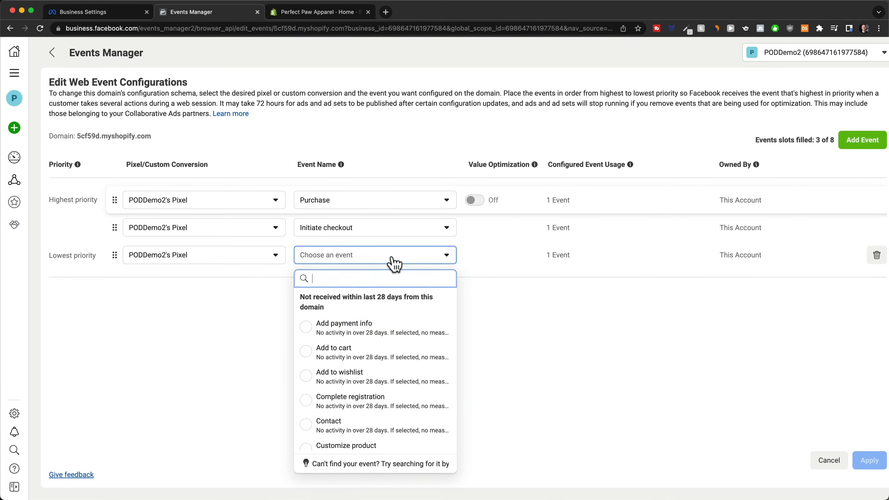
click(350, 352)
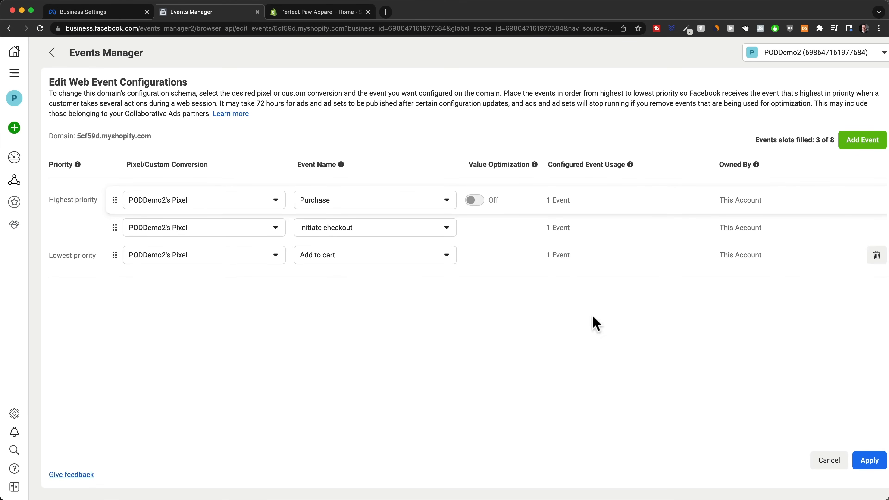
Add a fourth, lowest-priority web event with PODDemo2's Pixel and the View content event
click(857, 142)
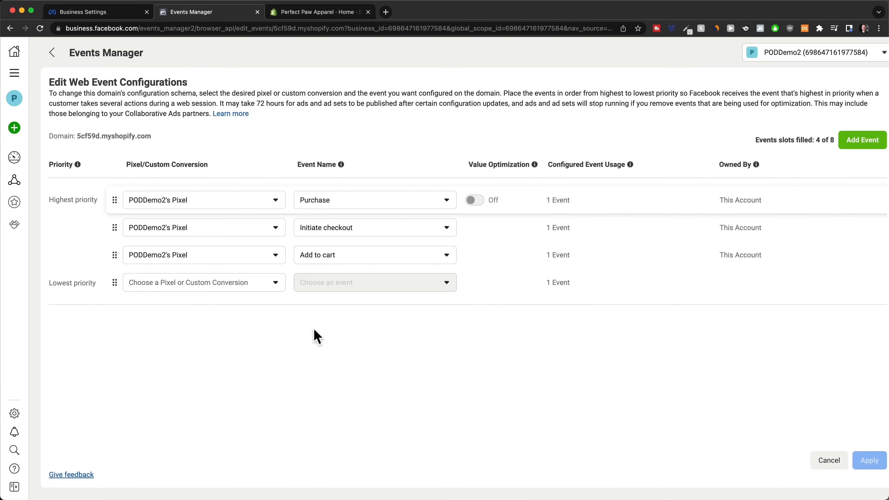
click(247, 283)
click(183, 374)
click(346, 285)
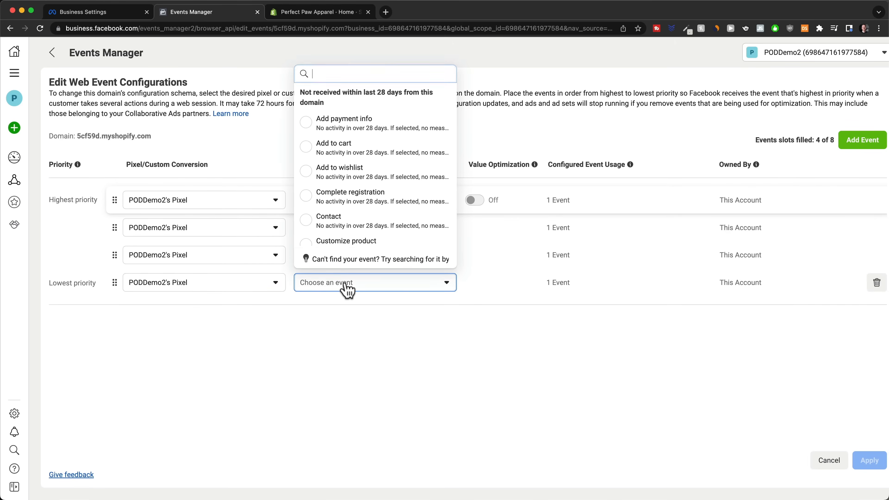
scroll(369, 210, down, 2)
scroll(369, 210, down, 5)
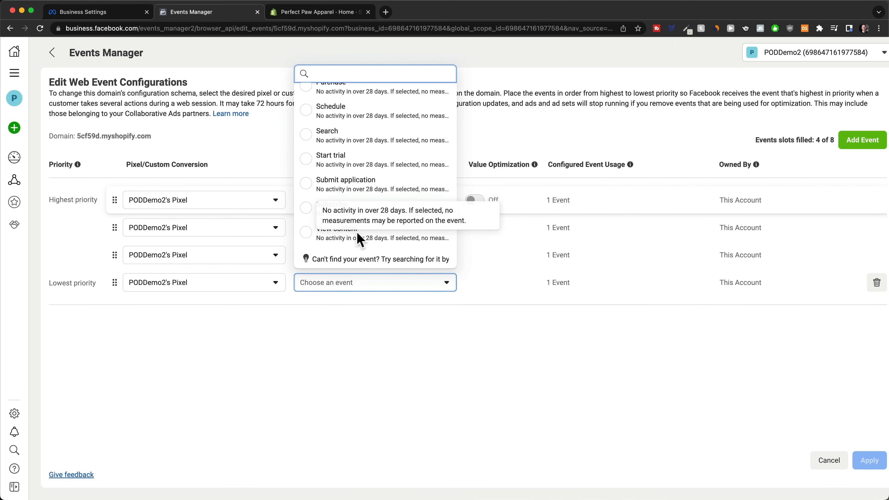
click(363, 240)
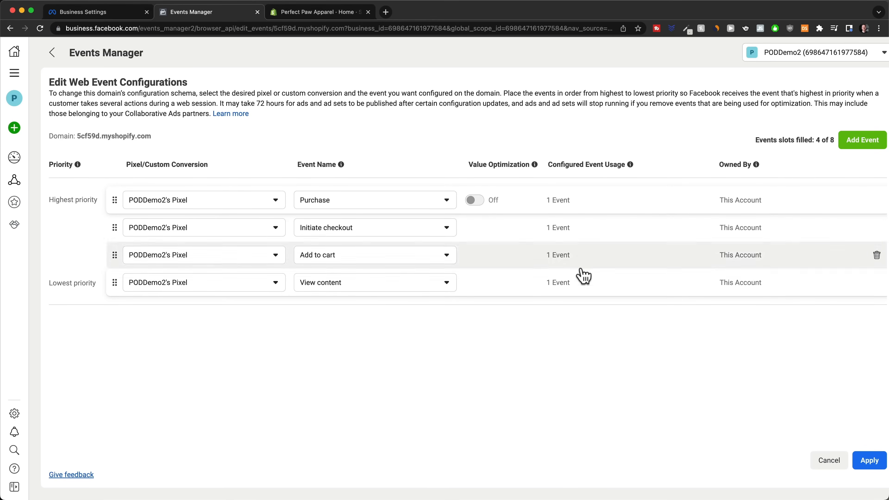
Apply the event configuration of 5cf59d.myshopify.com and confirm the changes
click(869, 461)
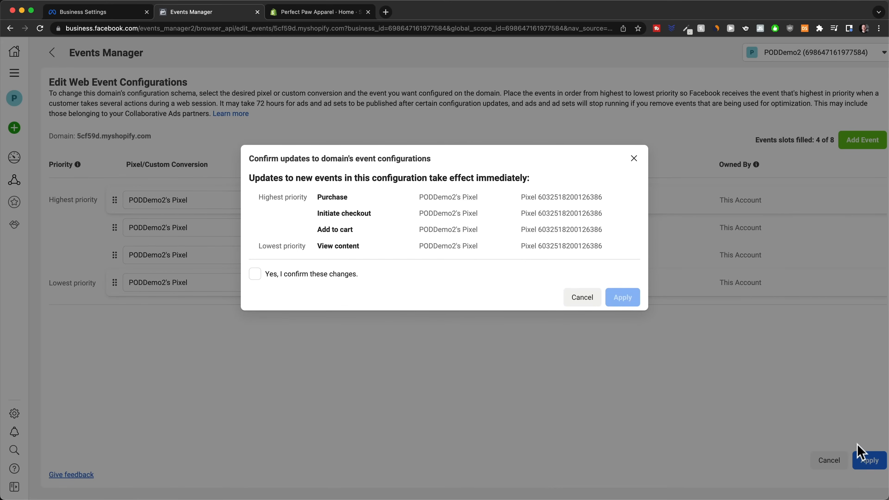
click(338, 278)
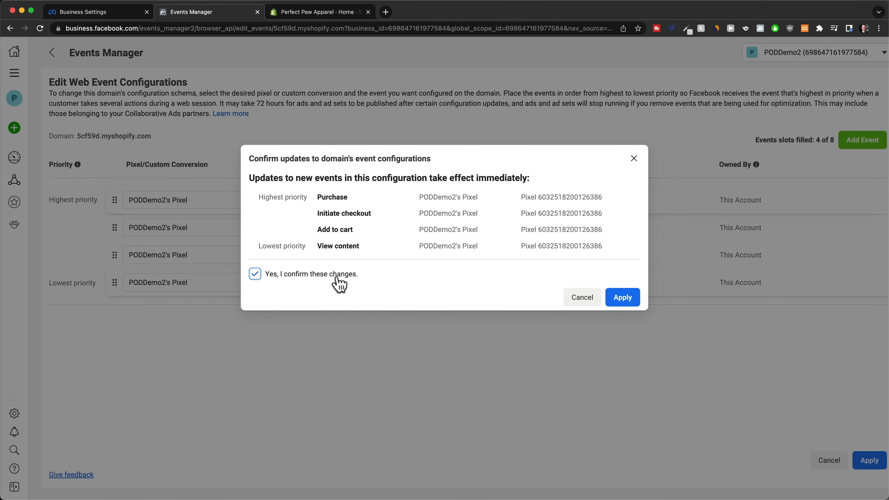
click(627, 302)
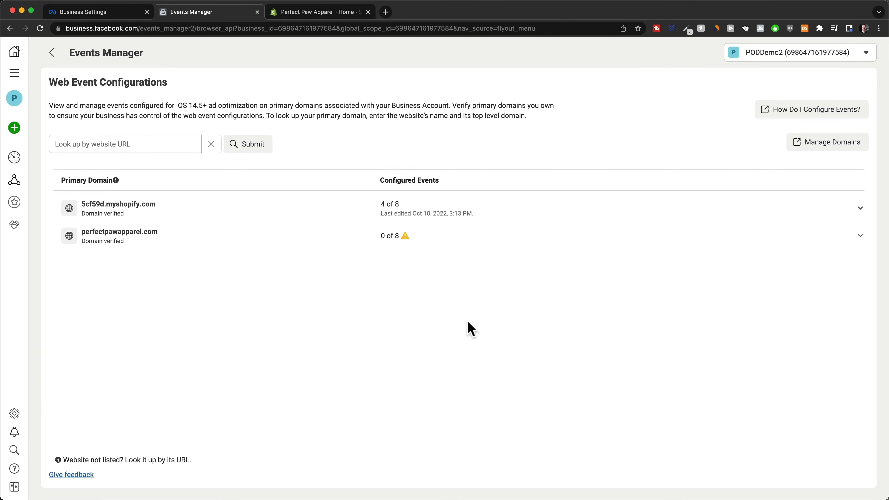
Configure perfectpawapparel.com with PODDemo2's Pixel for Purchase, Initiate checkout, Add to cart and View content in that priority order, and apply the changes
click(446, 245)
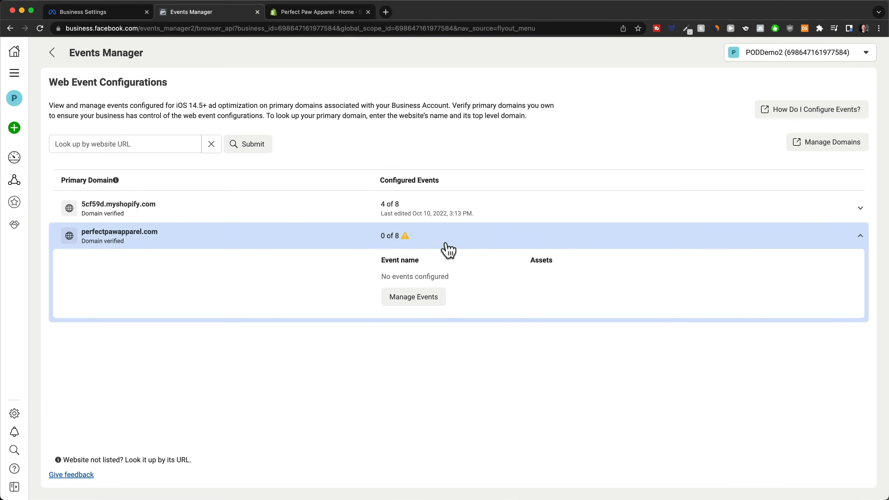
click(413, 296)
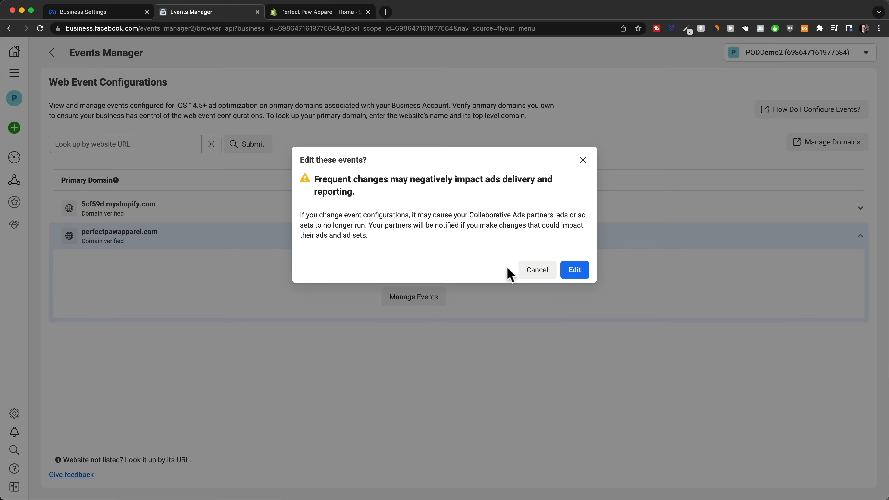
click(572, 271)
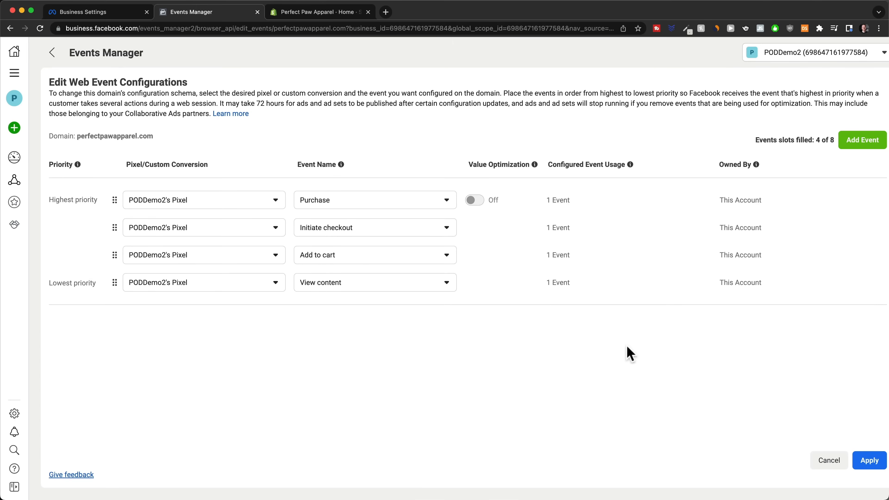
click(865, 459)
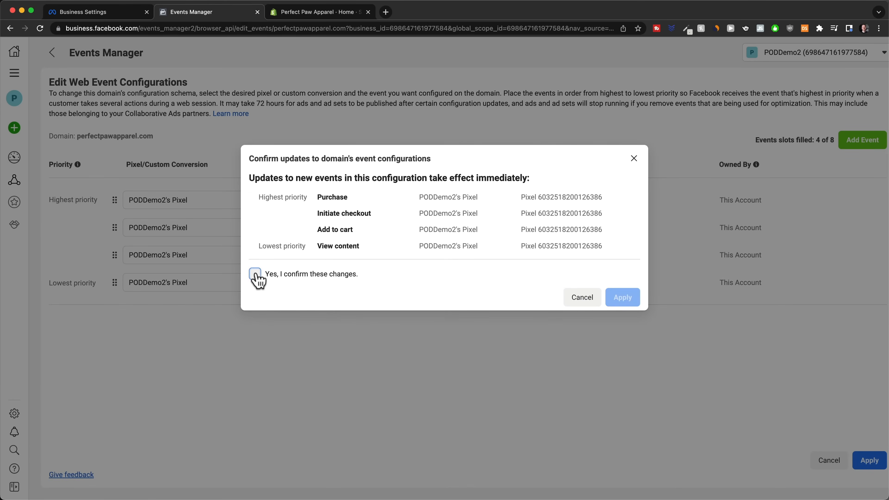
click(255, 275)
click(611, 298)
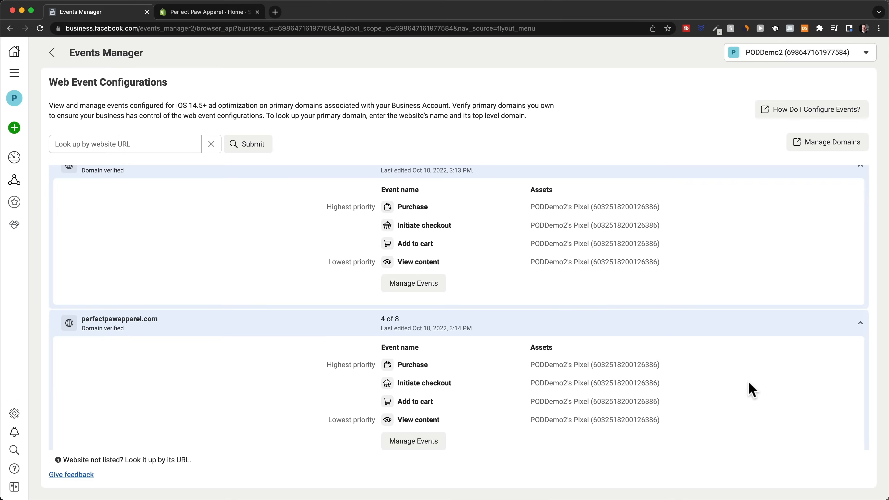
Start a browser event test of PODDemo2's Pixel for perfectpawapparel.com, open the website, and check the events received in Events Manager
click(53, 53)
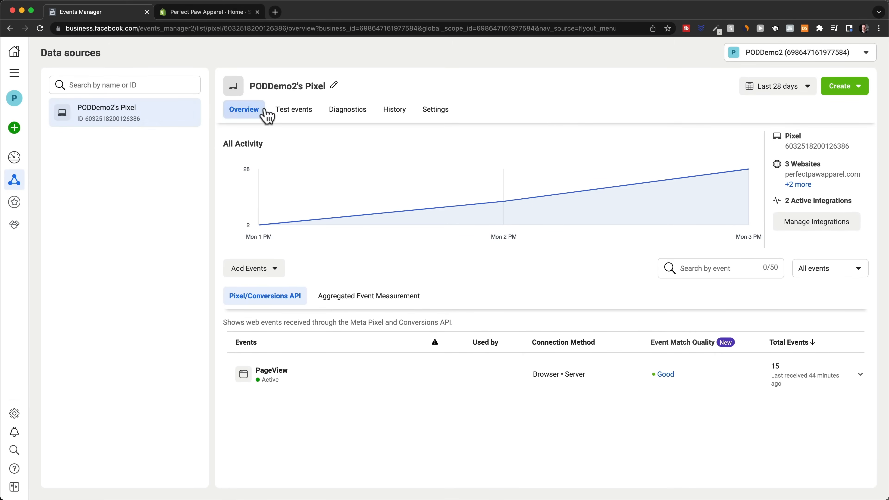
click(294, 111)
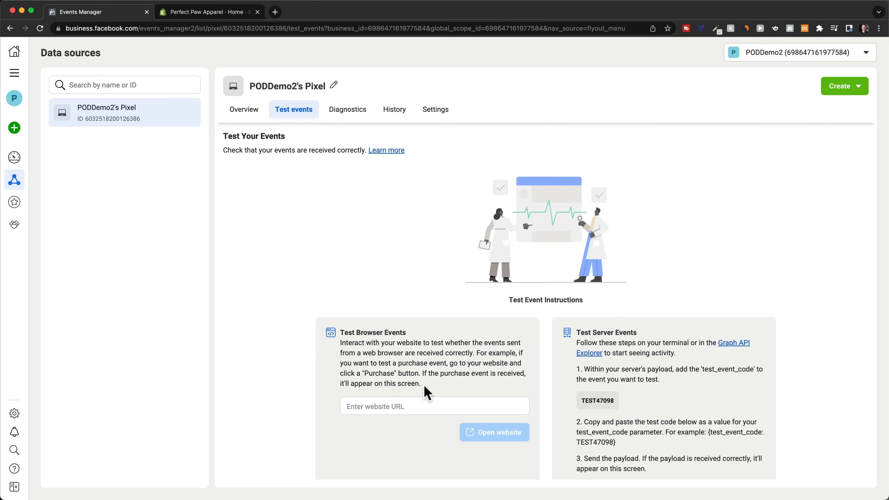
click(390, 405)
click(410, 426)
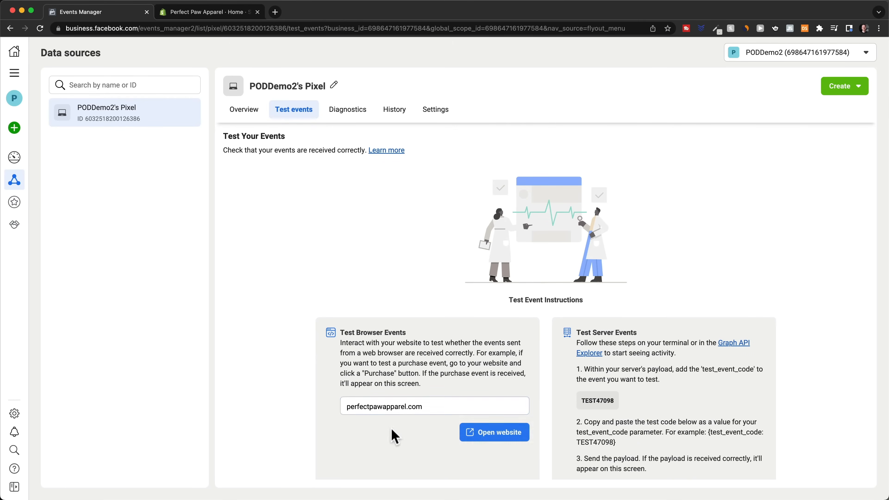
click(481, 433)
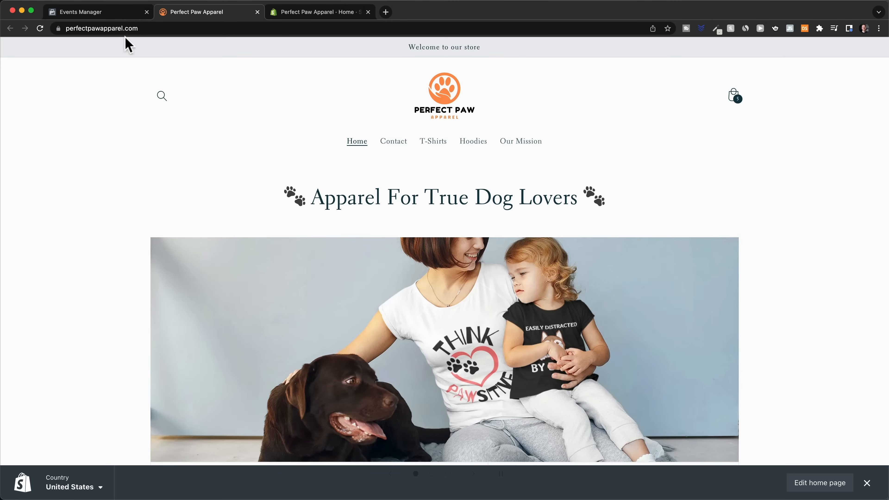
click(105, 13)
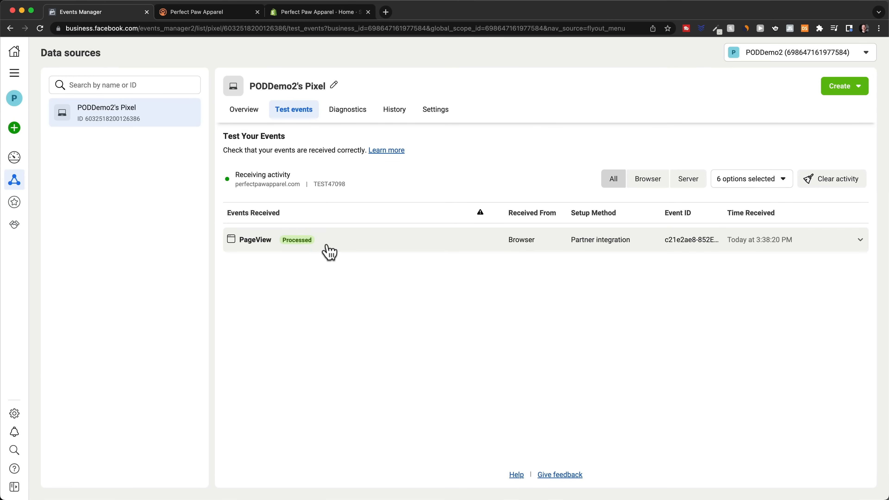
View the Dog Owner T-Shirt from the store's T-Shirts collection and check the pixel's test events in Events Manager
click(198, 13)
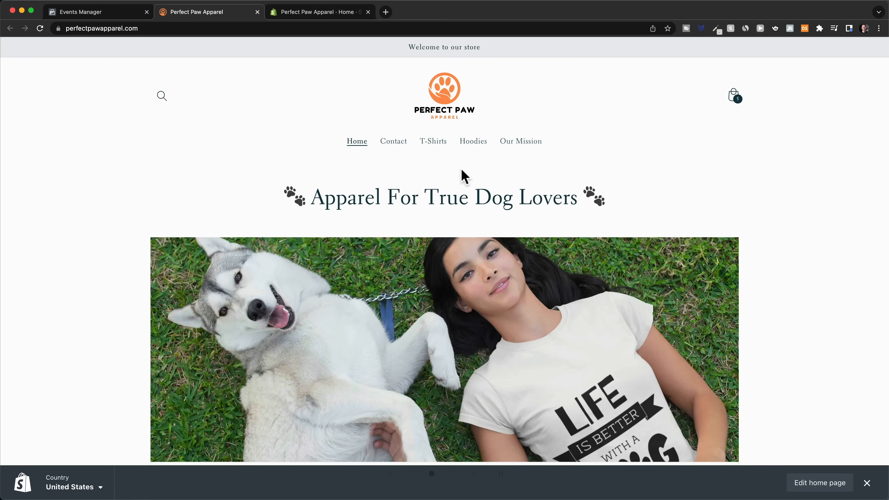
click(438, 147)
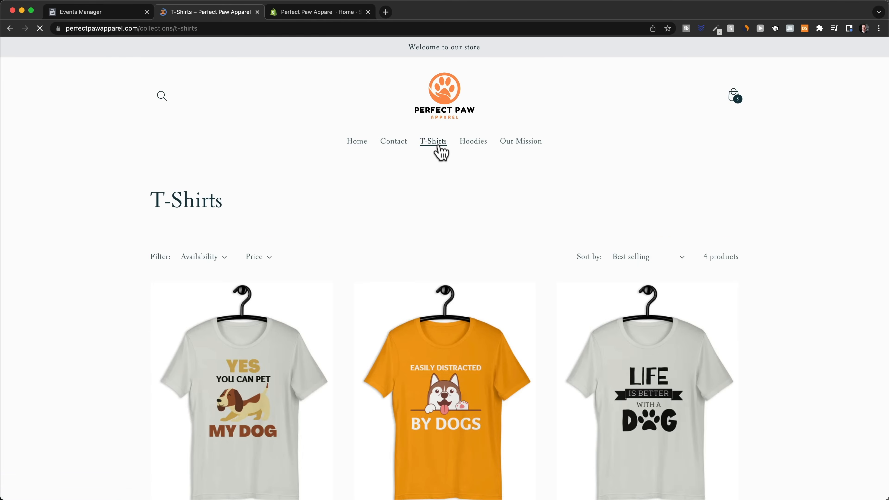
click(265, 359)
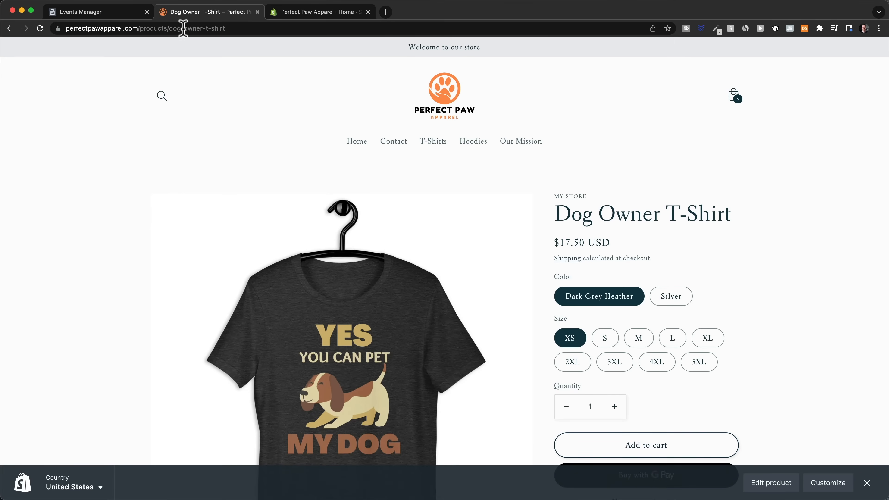
click(113, 13)
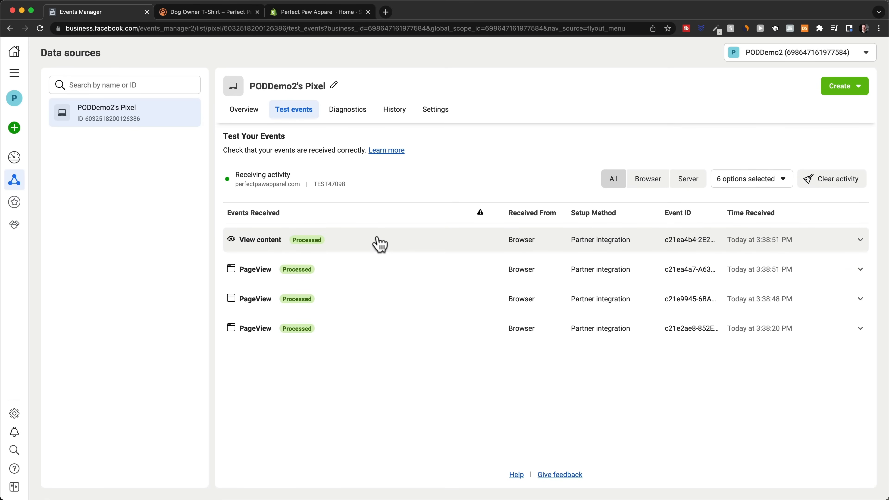
Add the Dog Owner T-Shirt in Dark Grey Heather, size XS, to the store's cart and return to the pixel's test events
click(229, 13)
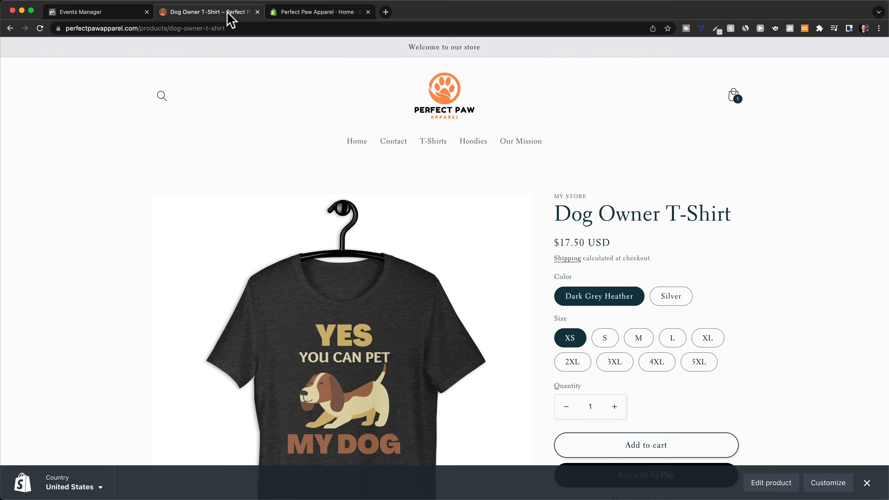
scroll(730, 282, down, 5)
scroll(707, 297, up, 5)
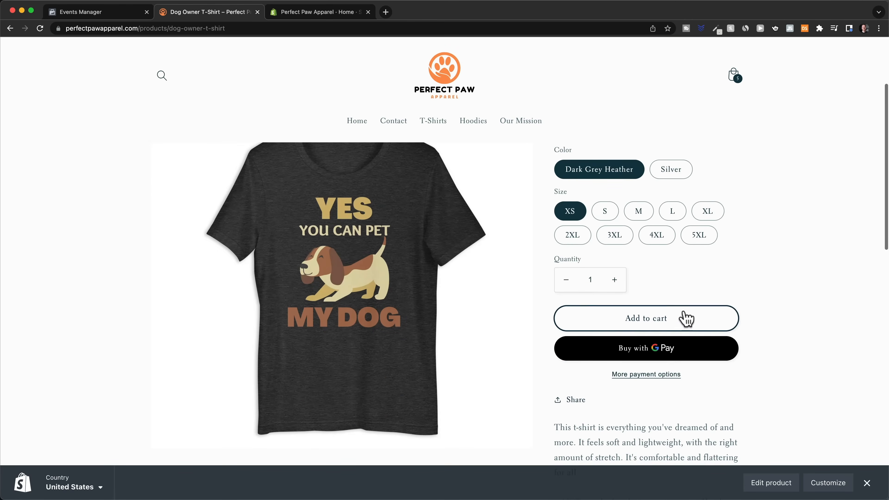
click(650, 319)
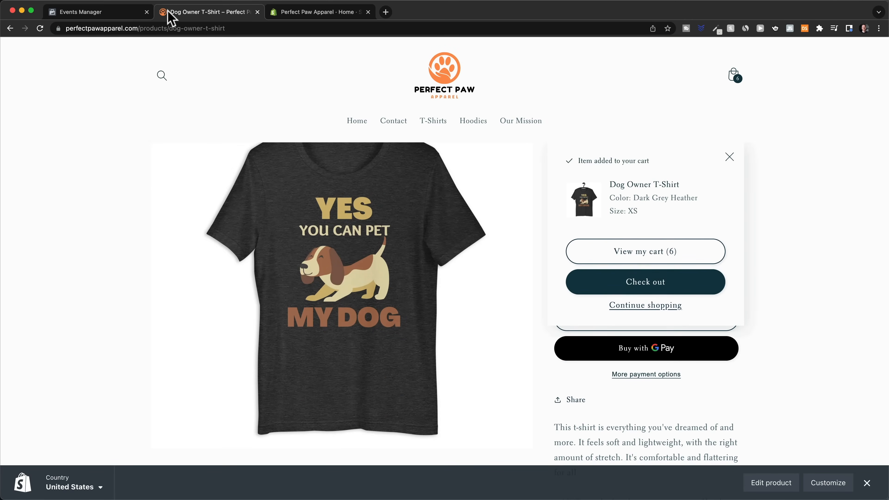
click(98, 13)
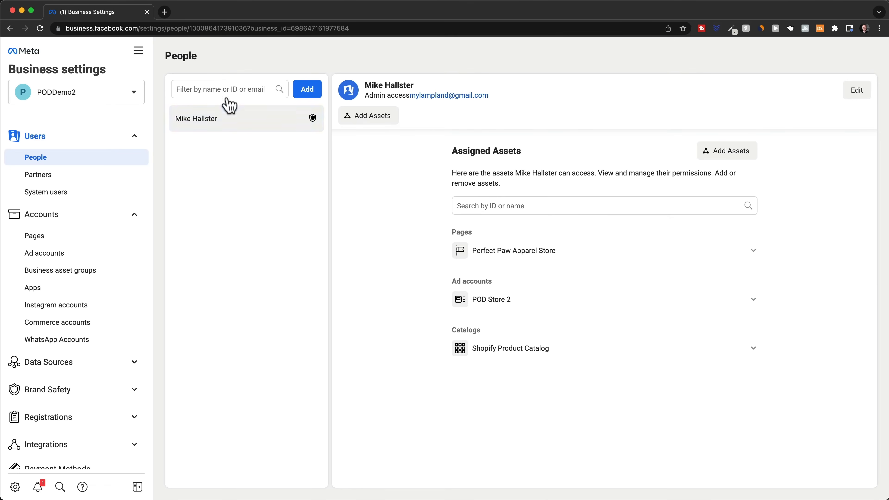
Switch from Business Settings to Ads Manager and open the account overview of the POD Store 2 ad account
click(137, 53)
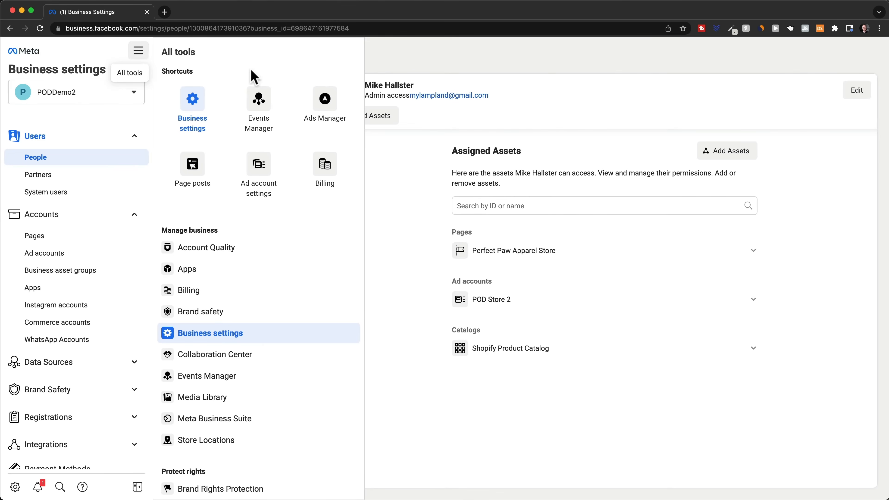
click(330, 118)
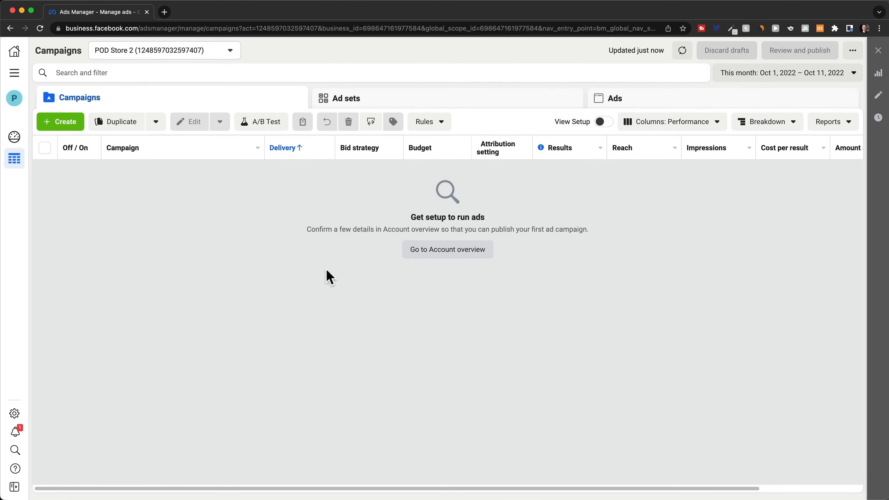
click(14, 137)
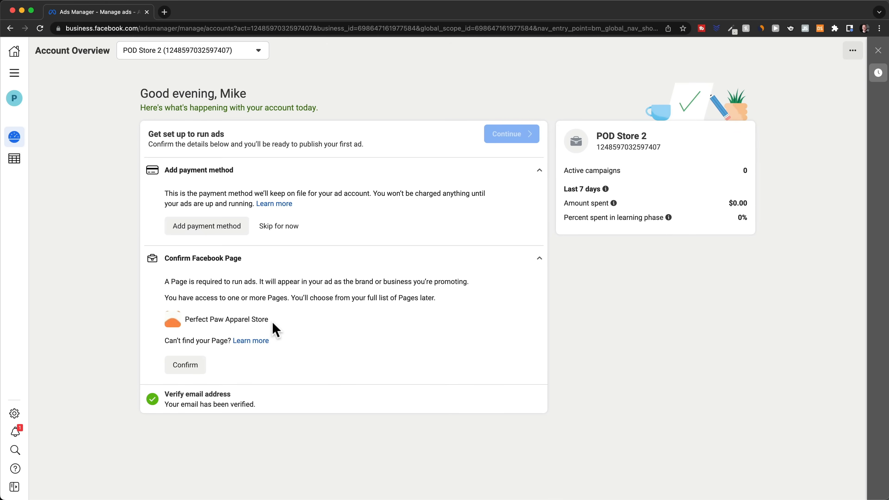
Confirm the Perfect Paw Apparel Store Page for the POD Store 2 ad account and add a payment method
click(191, 368)
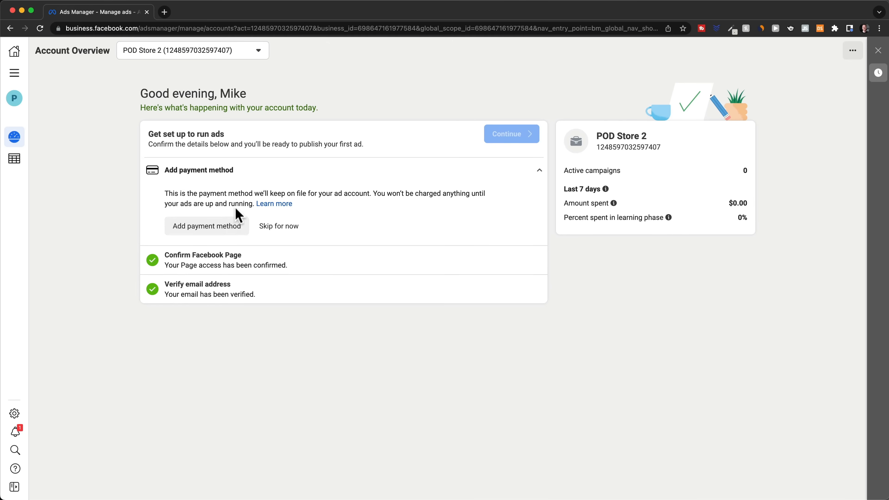
click(213, 231)
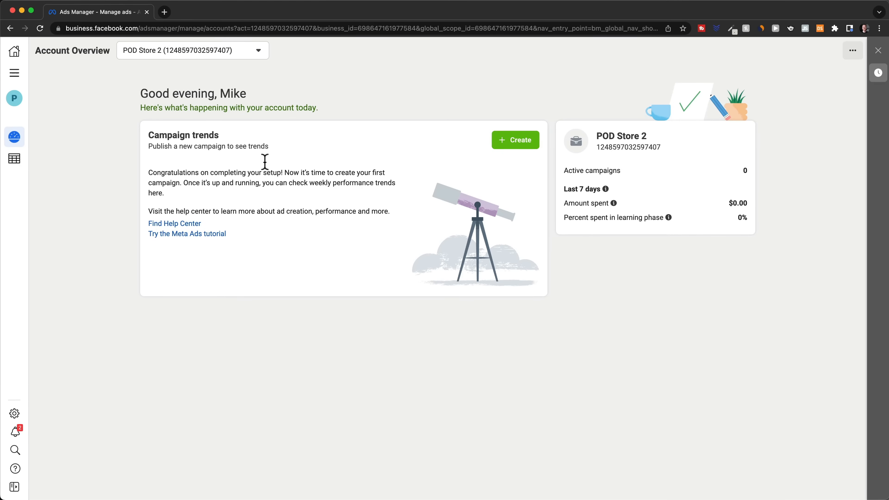
Create a new campaign with the Sales objective and name it POD STORE 1
click(16, 167)
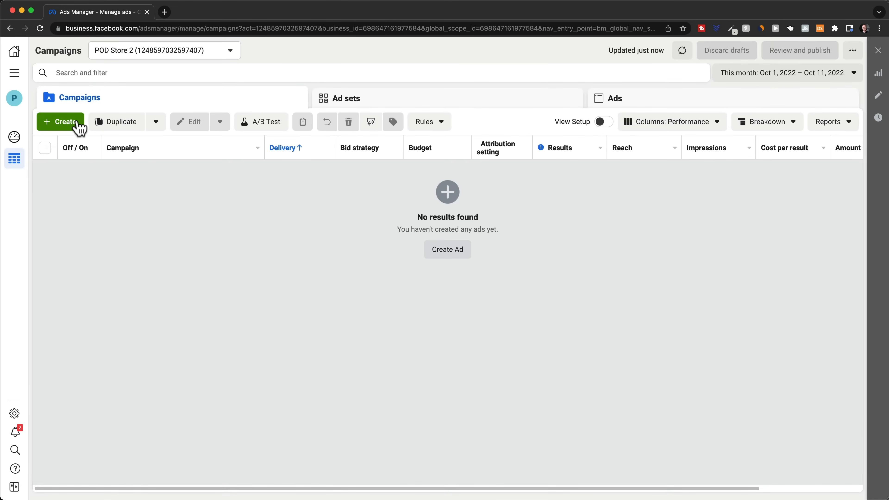
click(70, 123)
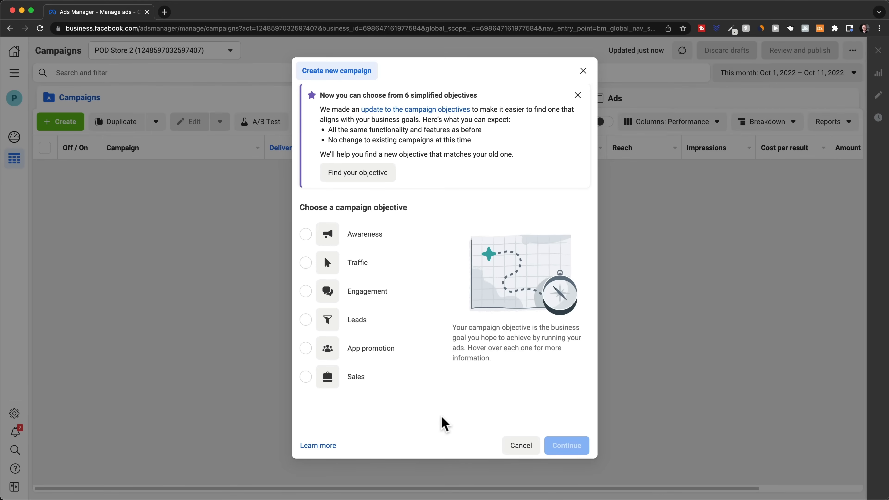
click(306, 376)
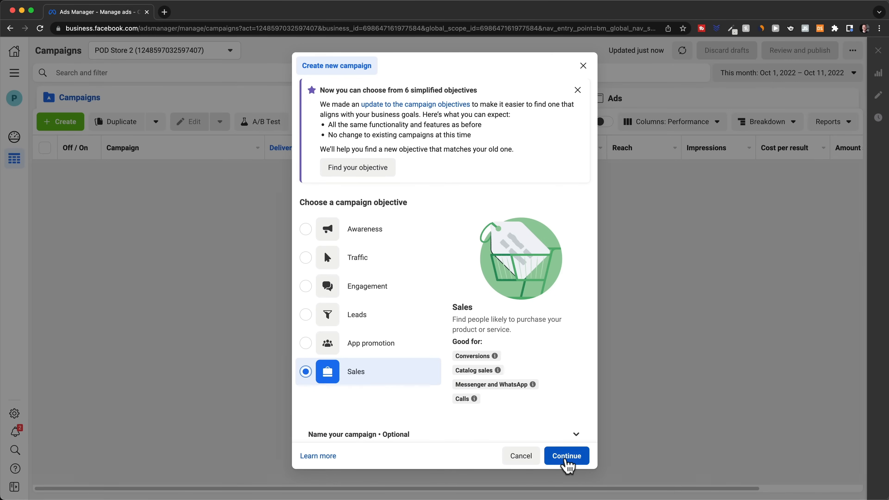
click(566, 458)
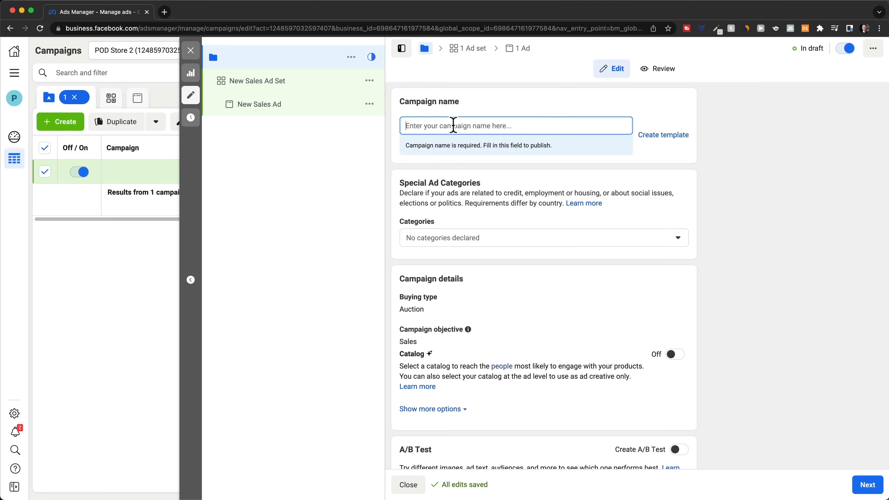
text(POD STORE 1)
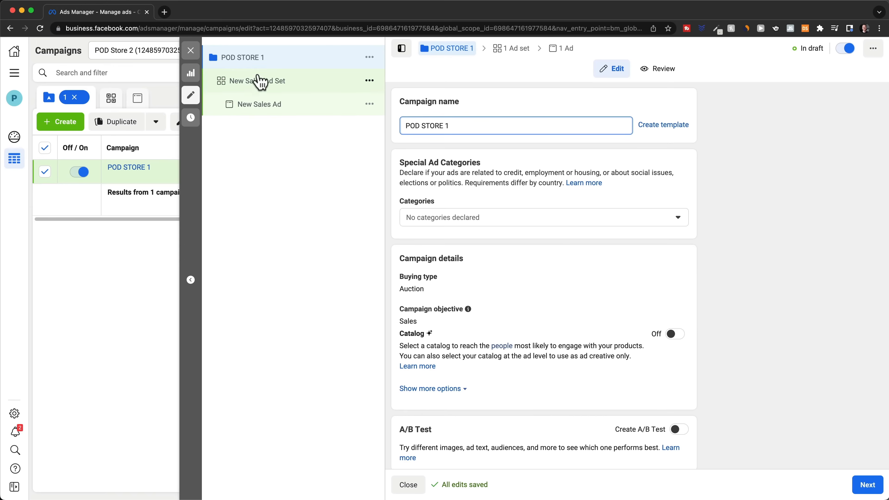
Open the campaign's New Sales Ad Set and choose Purchase as the conversion event for PODDemo2's Pixel
click(293, 87)
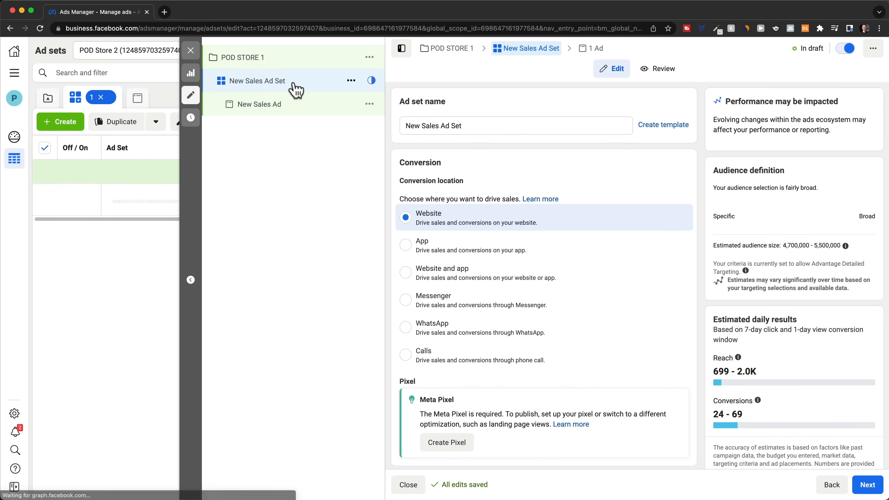
drag(478, 125, 393, 125)
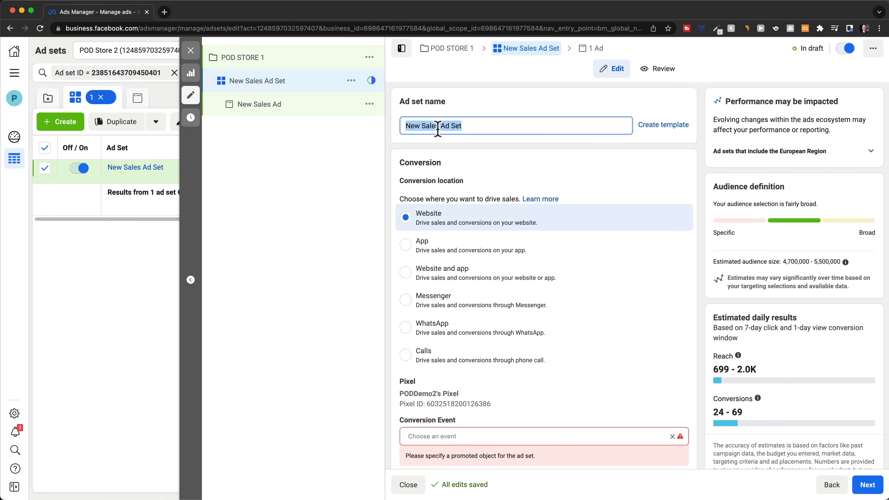
click(487, 129)
scroll(502, 161, down, 1)
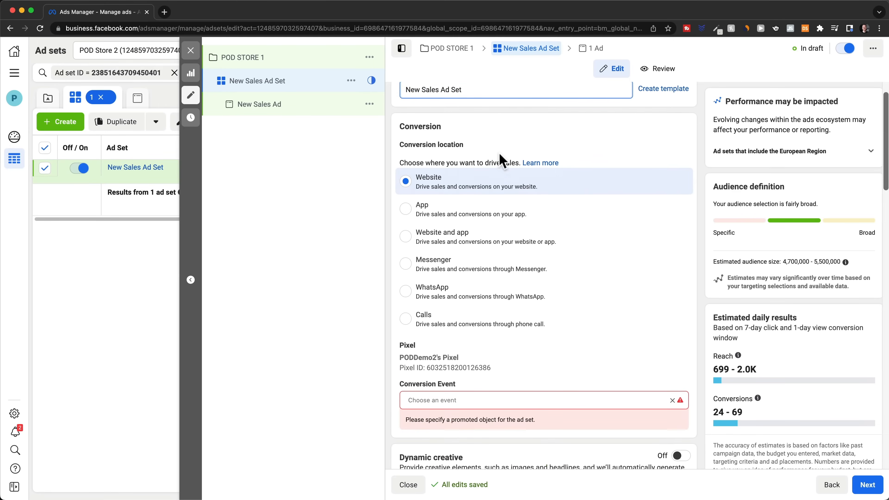
scroll(502, 161, down, 1)
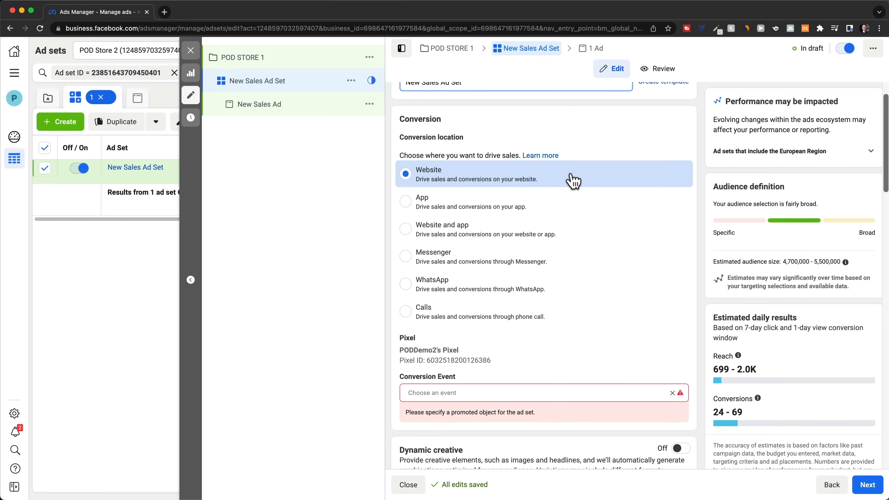
scroll(573, 181, down, 1)
scroll(570, 189, down, 1)
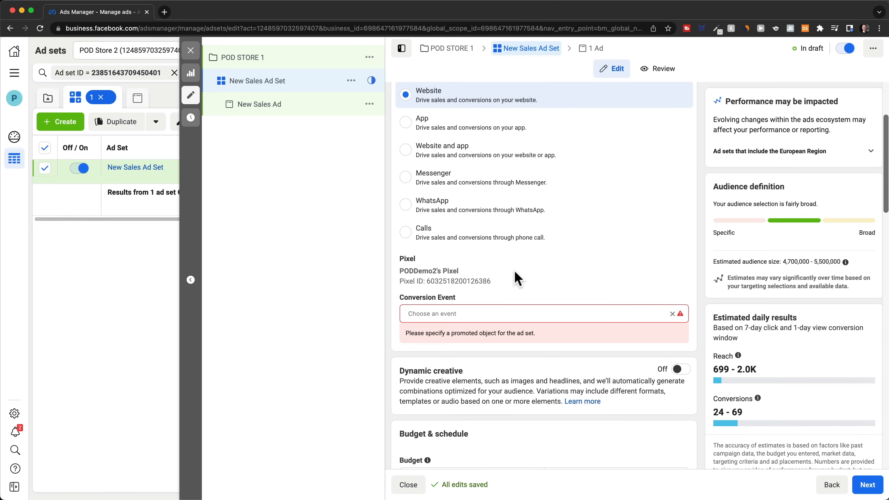
scroll(517, 278, down, 3)
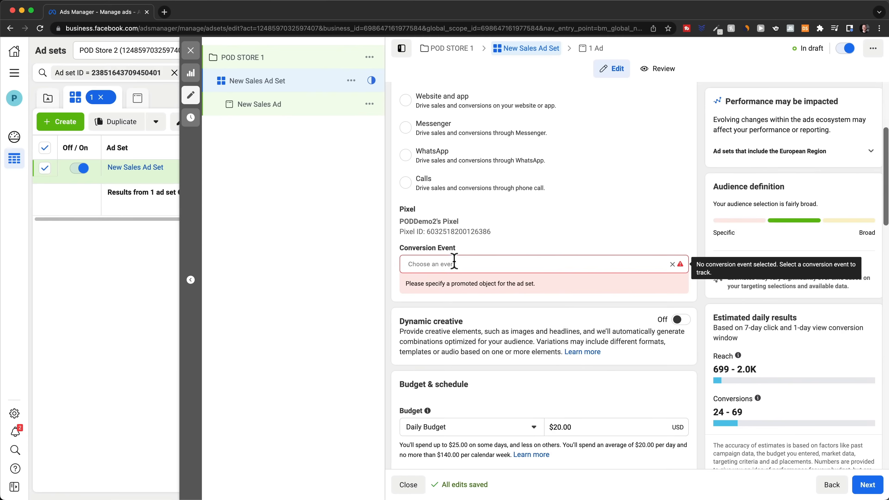
click(454, 263)
scroll(522, 330, down, 6)
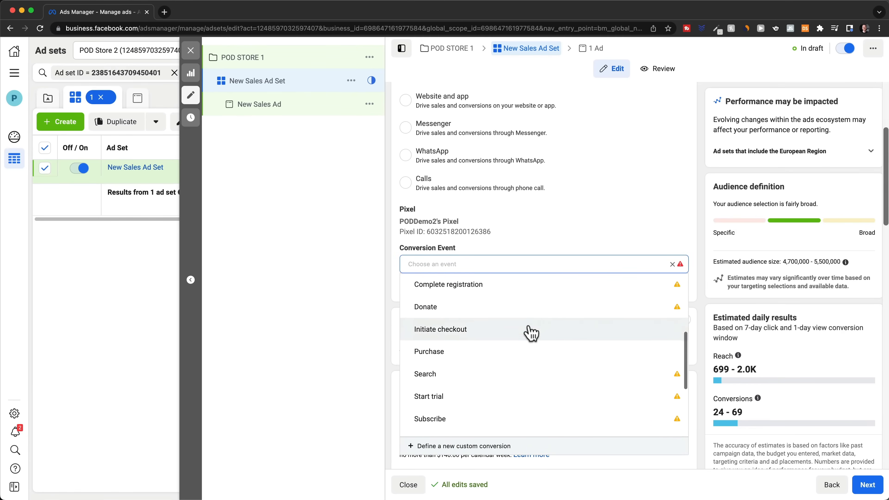
click(507, 329)
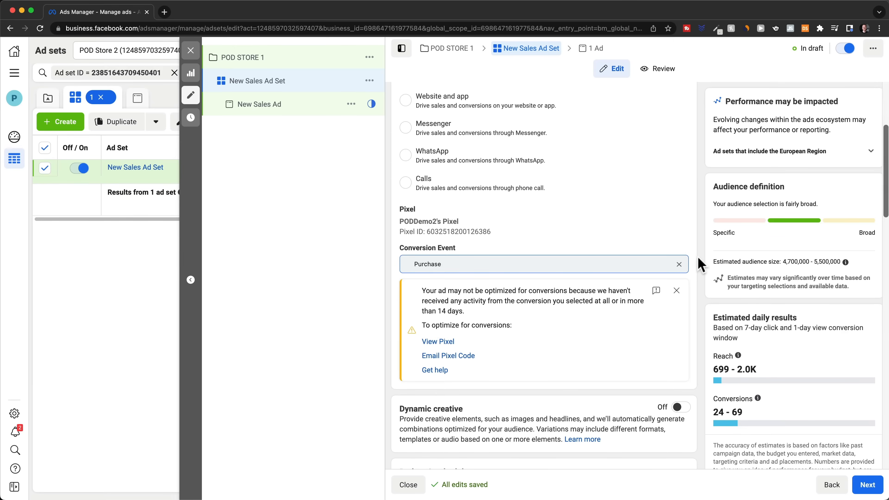
Set the ad set's daily budget to $10.00
scroll(697, 263, down, 5)
scroll(698, 263, down, 4)
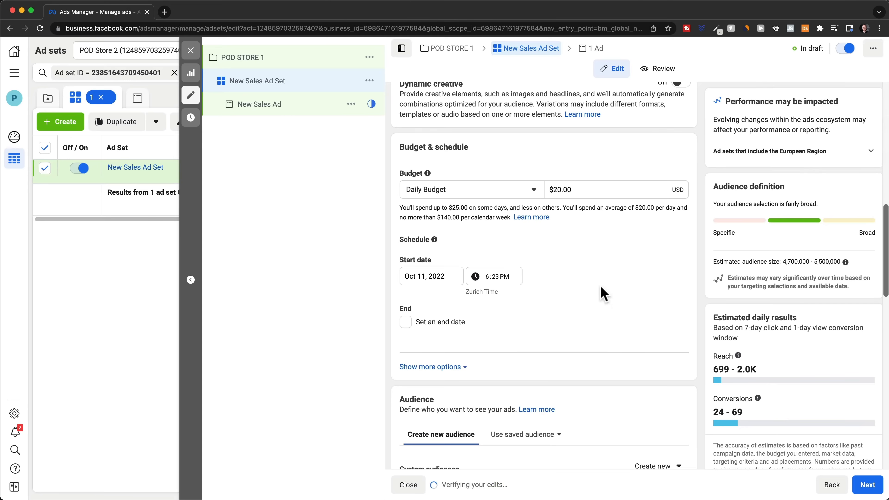
drag(581, 189, 540, 194)
key(BackSpace)
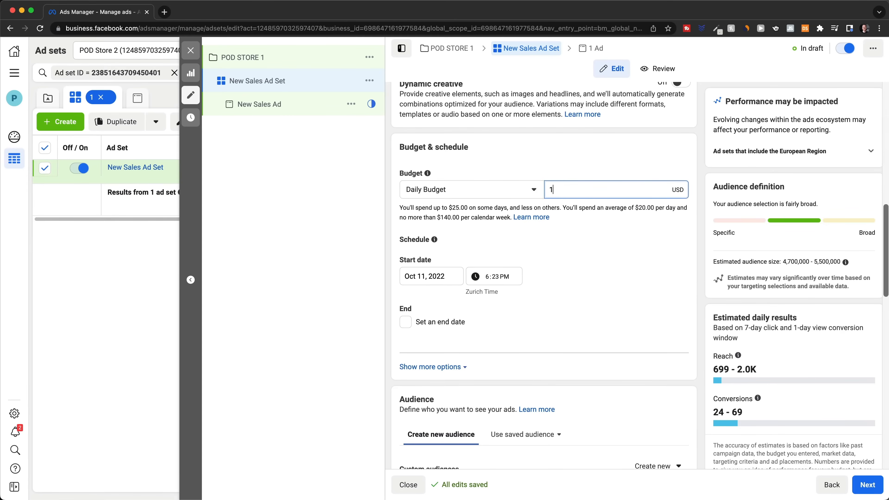
text(10)
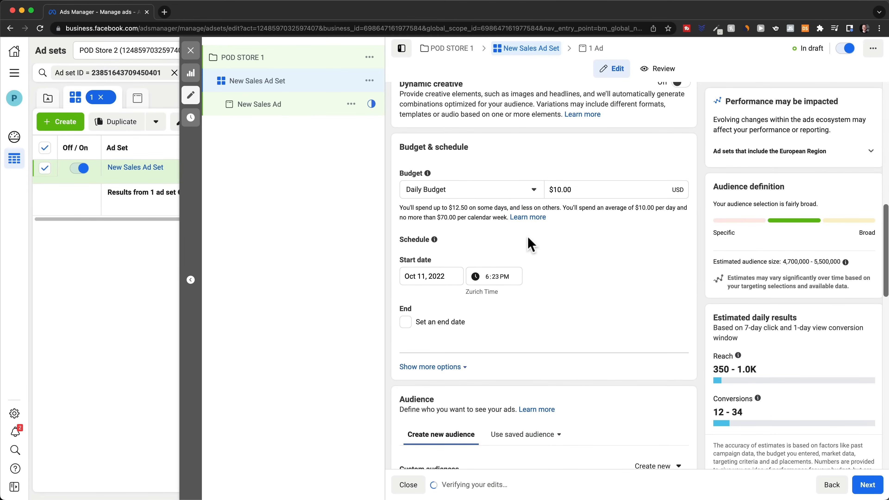
Schedule the ad set to start on Oct 12, 2022 at 12:00 PM
click(451, 274)
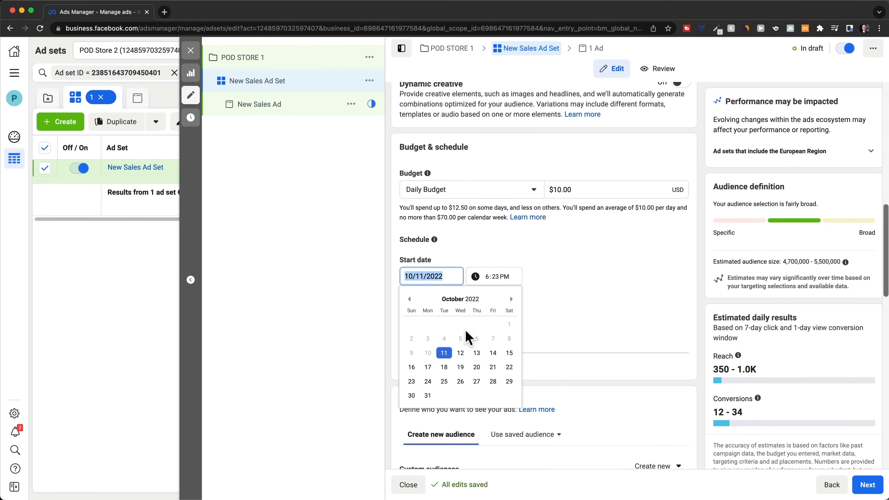
click(461, 353)
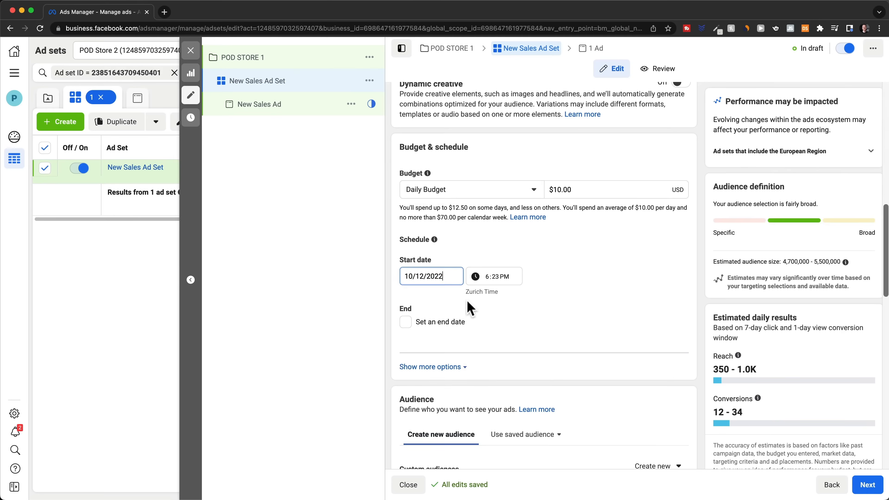
click(488, 276)
text(12)
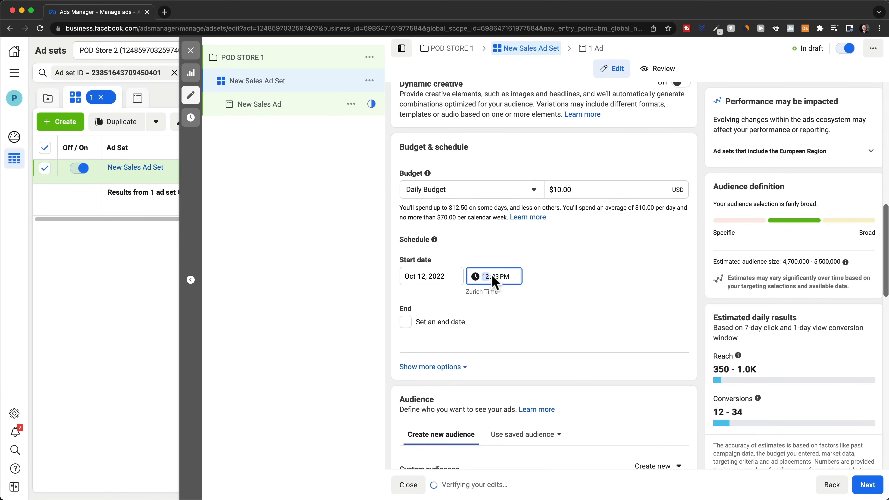
click(495, 276)
text(00)
click(545, 330)
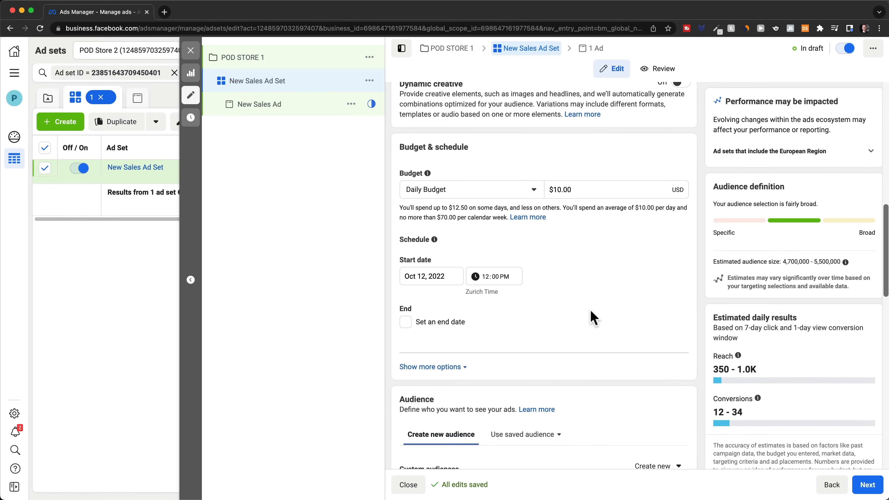
Replace Switzerland with the United States as the ad set's audience location
scroll(592, 315, down, 7)
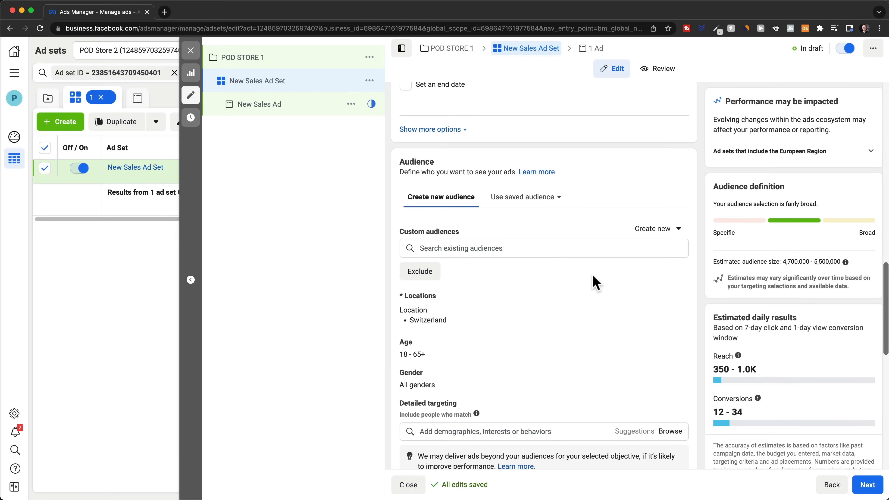
scroll(595, 282, down, 1)
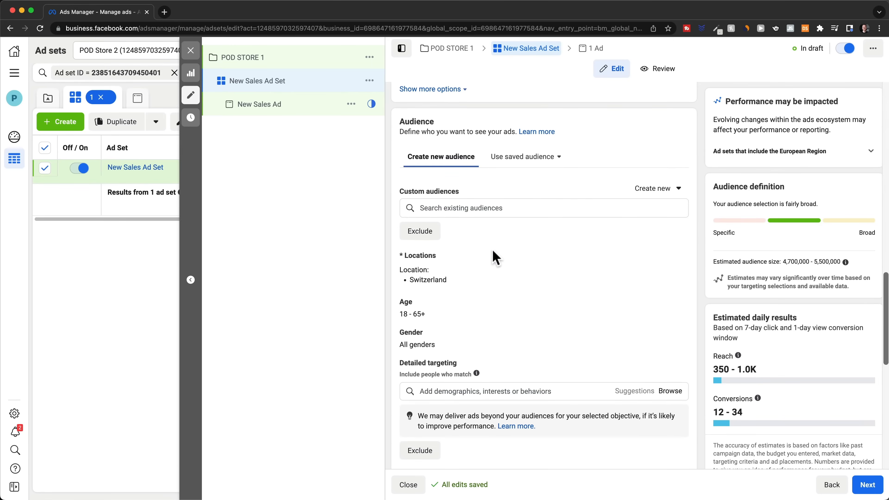
click(679, 259)
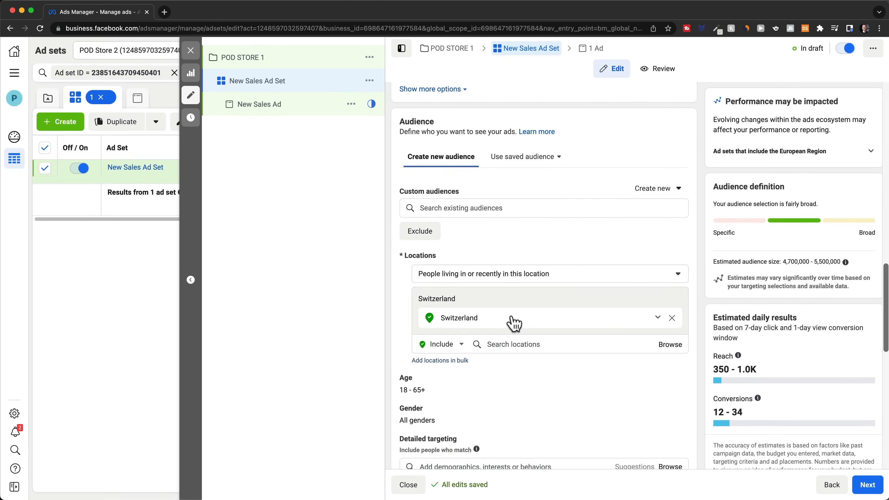
click(671, 318)
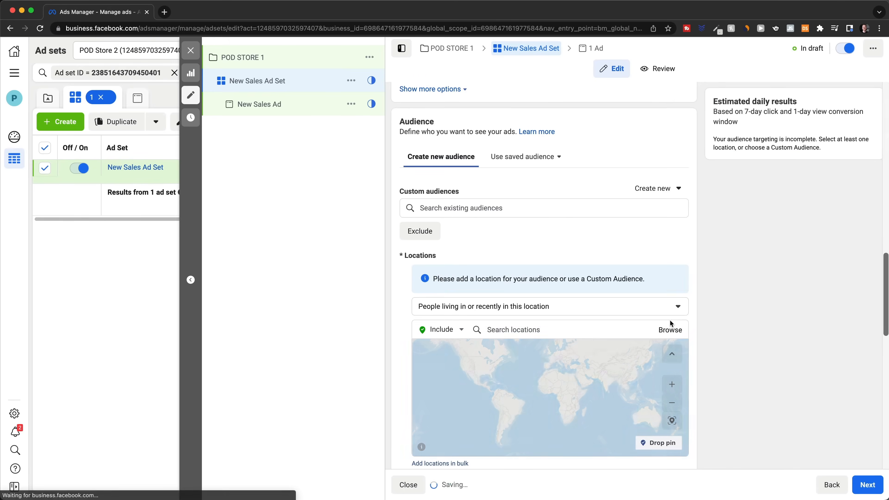
scroll(613, 280, down, 2)
click(523, 240)
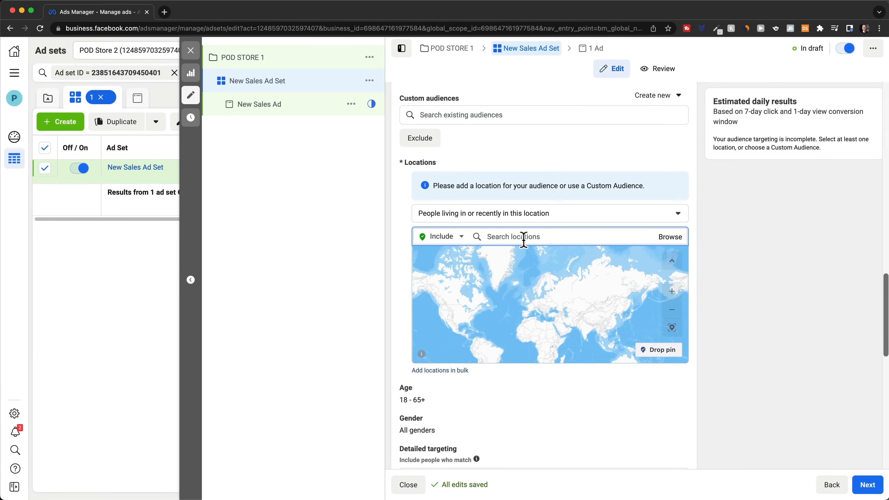
text(usa)
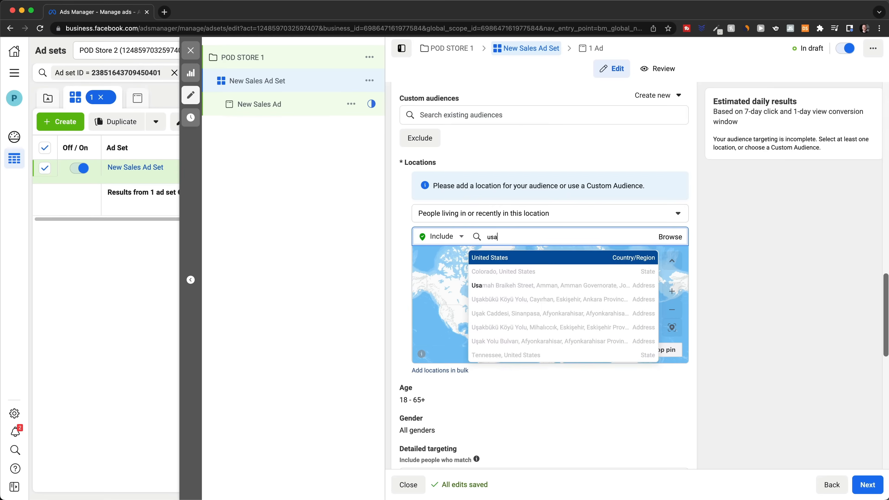
click(511, 261)
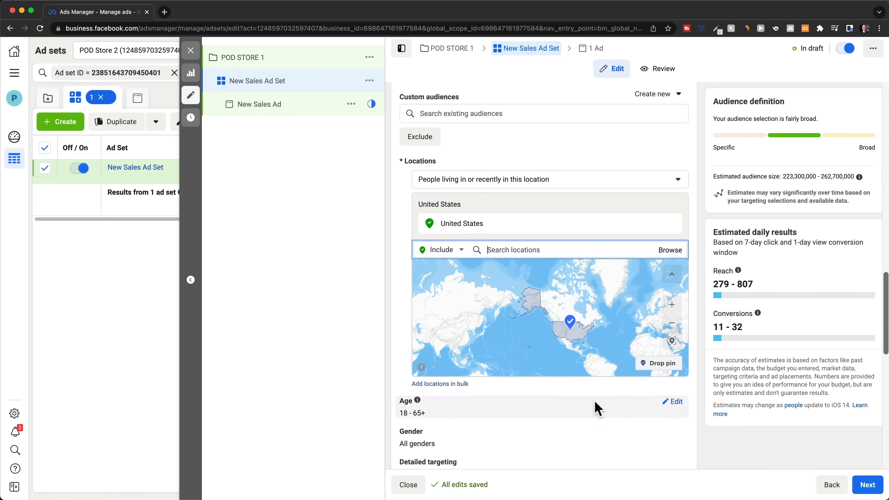
Set the audience's minimum age to 21 and continue to the detailed targeting options
scroll(560, 379, down, 3)
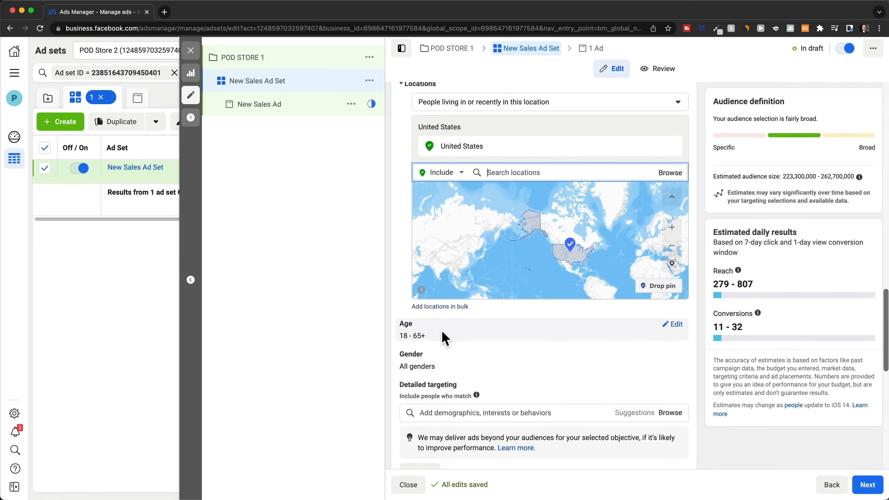
click(677, 325)
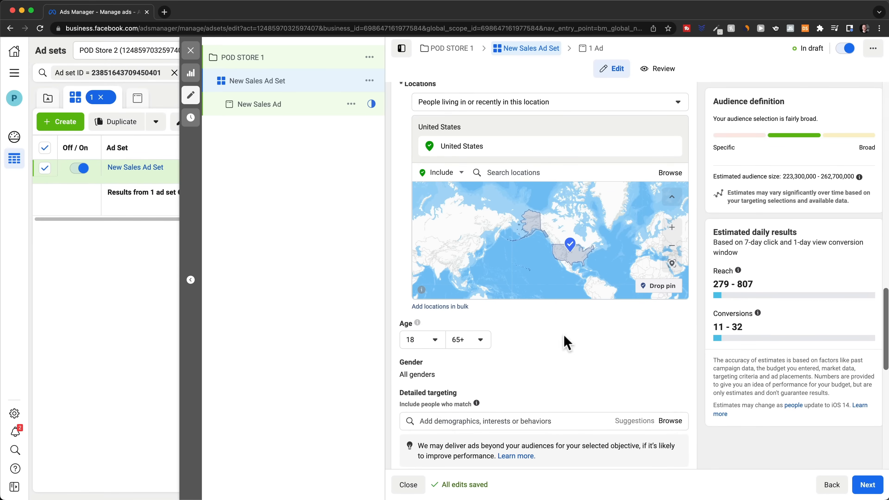
click(435, 340)
scroll(428, 469, down, 2)
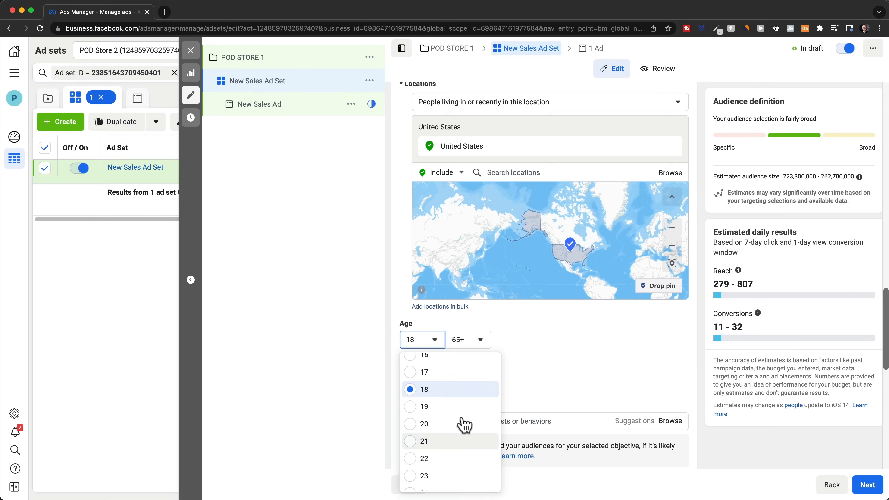
click(437, 440)
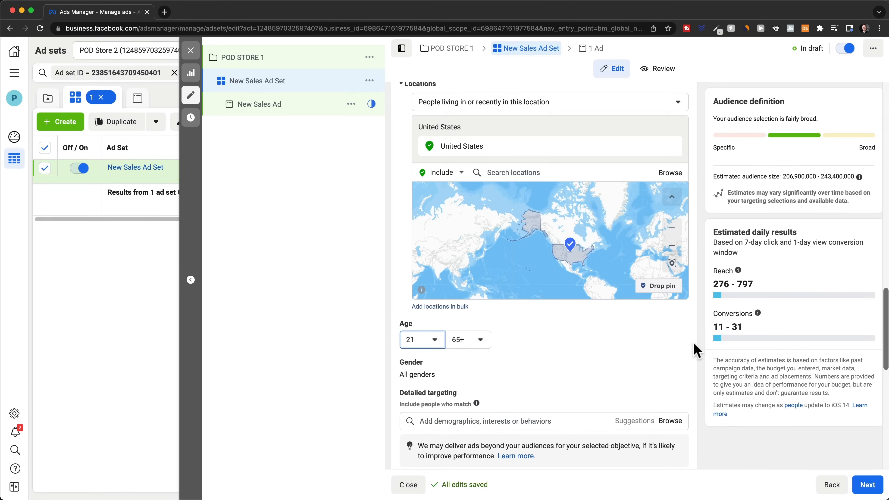
scroll(480, 333, down, 2)
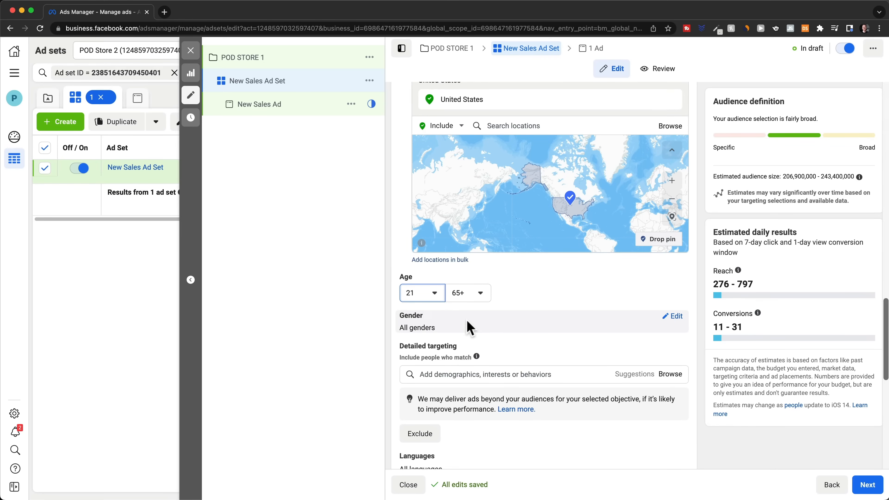
scroll(469, 327, down, 4)
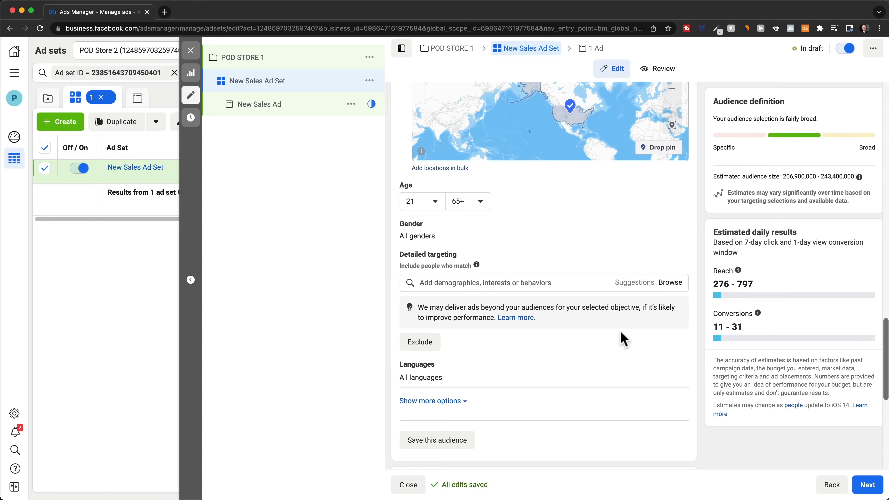
Add the interest Dogs (animals) to the ad set's detailed targeting
click(517, 282)
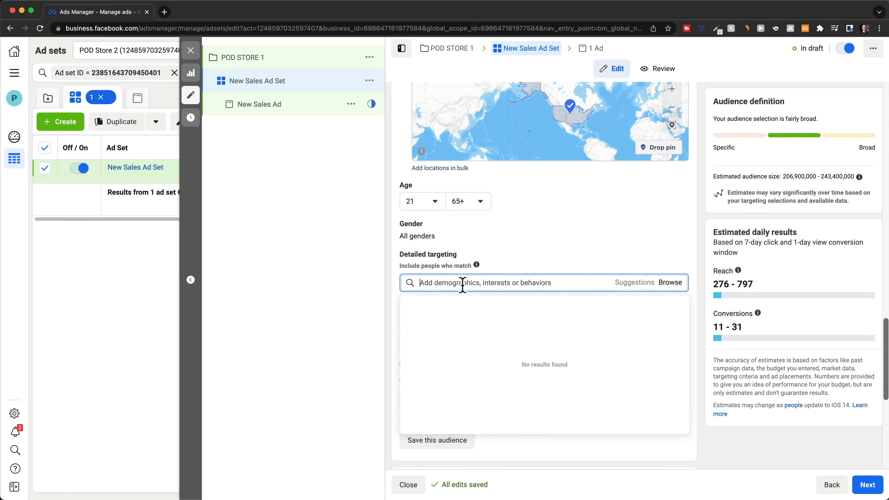
text(dog)
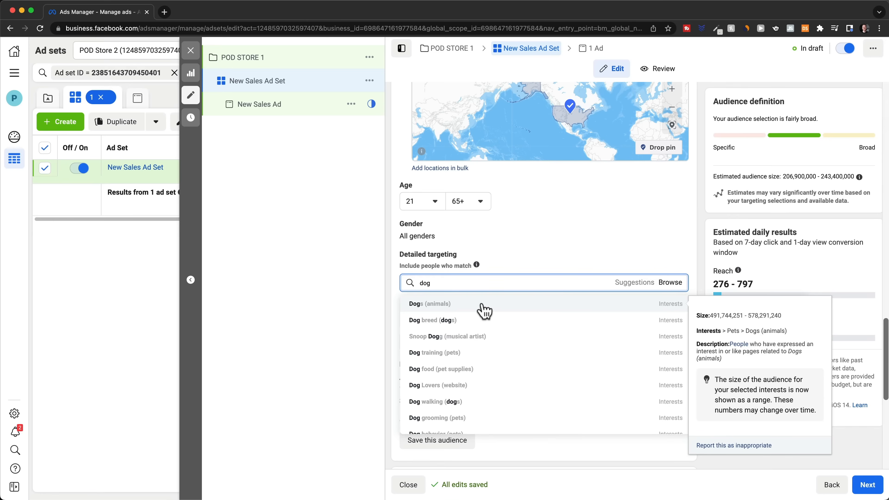
click(451, 312)
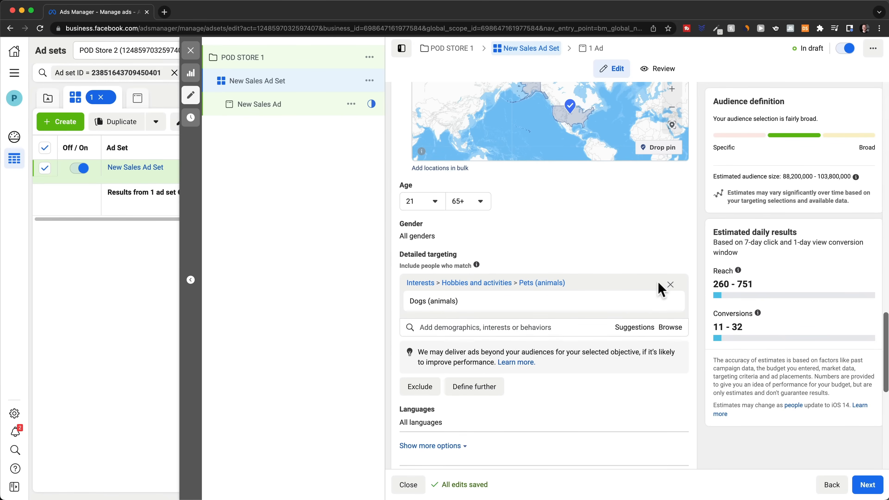
Rename the ad set as Dog (animals) and return to the audience's language and placement options
scroll(660, 287, down, 10)
scroll(688, 216, up, 10)
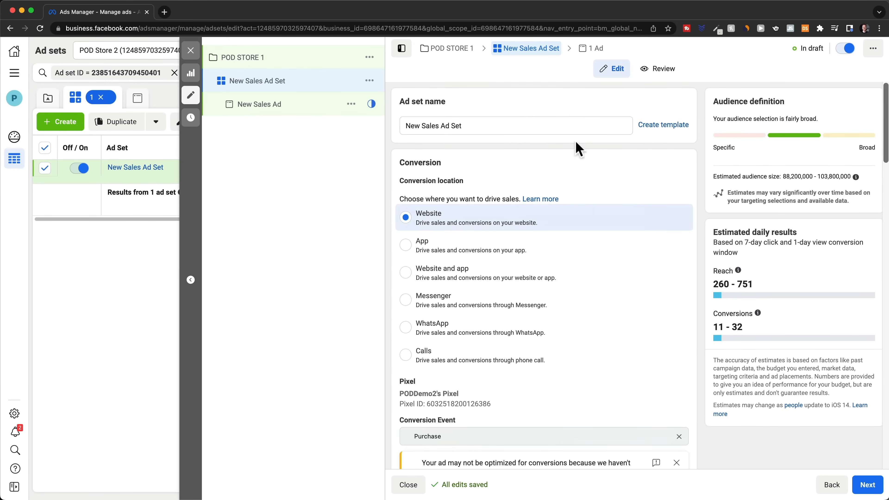
drag(475, 127, 373, 126)
text(Do)
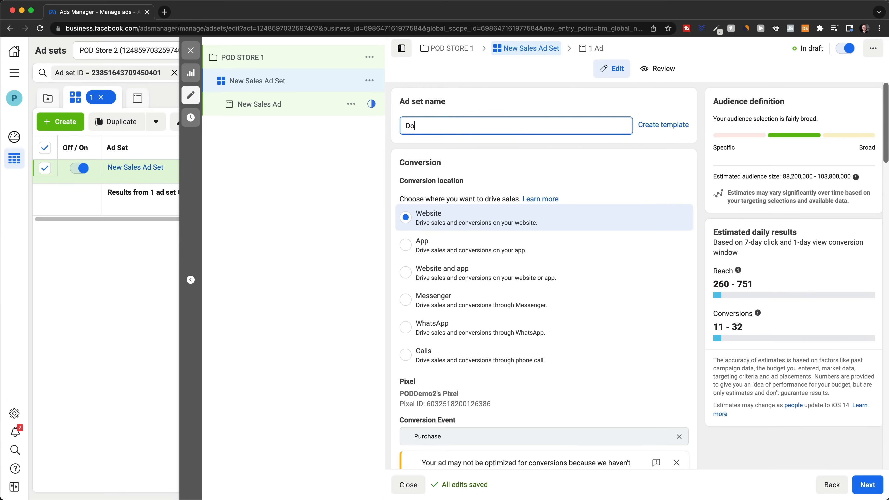
text(g (an)
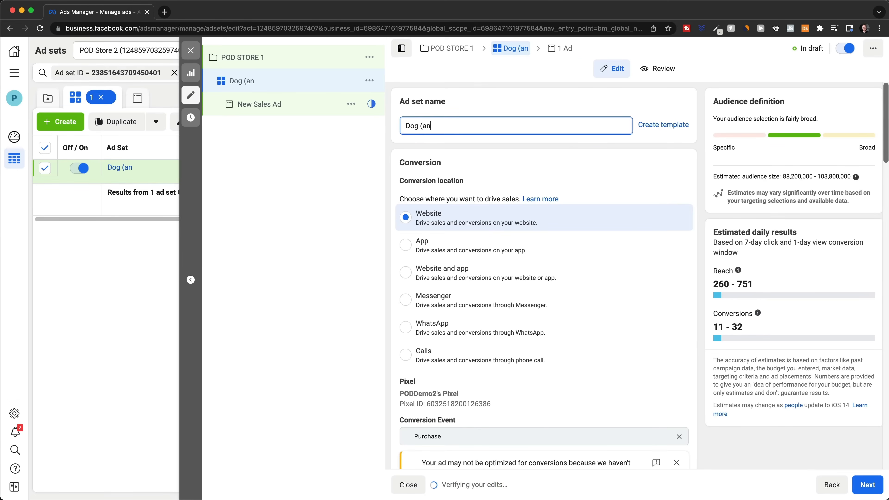
text(imals=)
key(BackSpace)
text())
scroll(669, 234, down, 10)
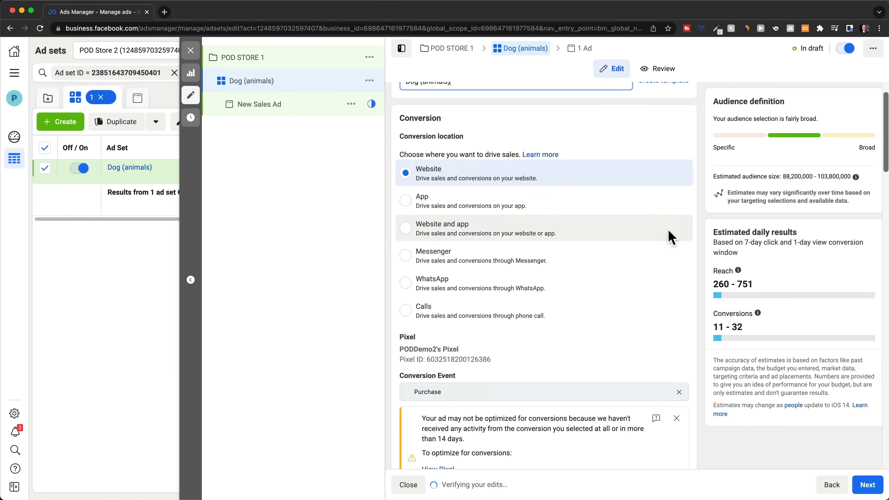
scroll(669, 234, down, 15)
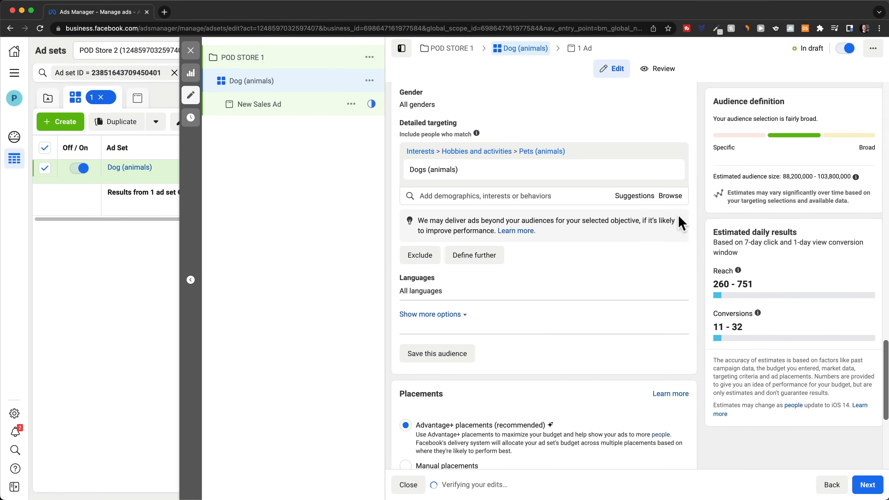
scroll(679, 220, down, 1)
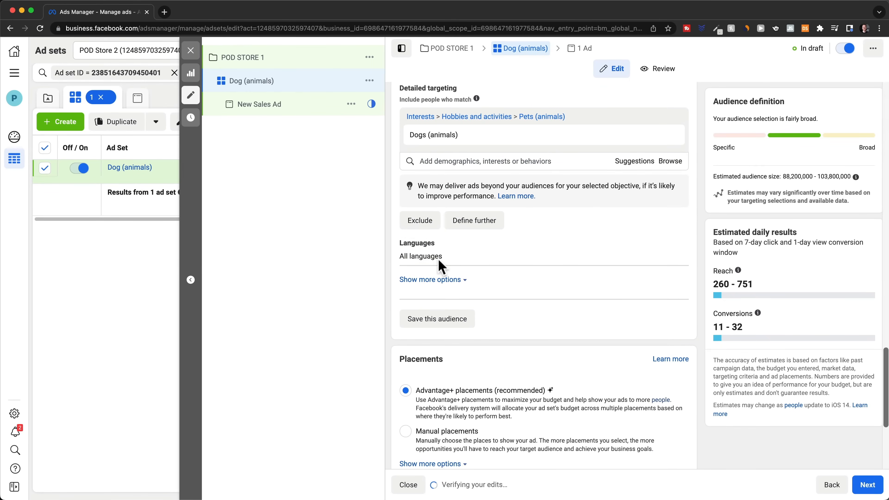
Restrict the Dog (animals) ad set's audience language to English (All)
click(677, 246)
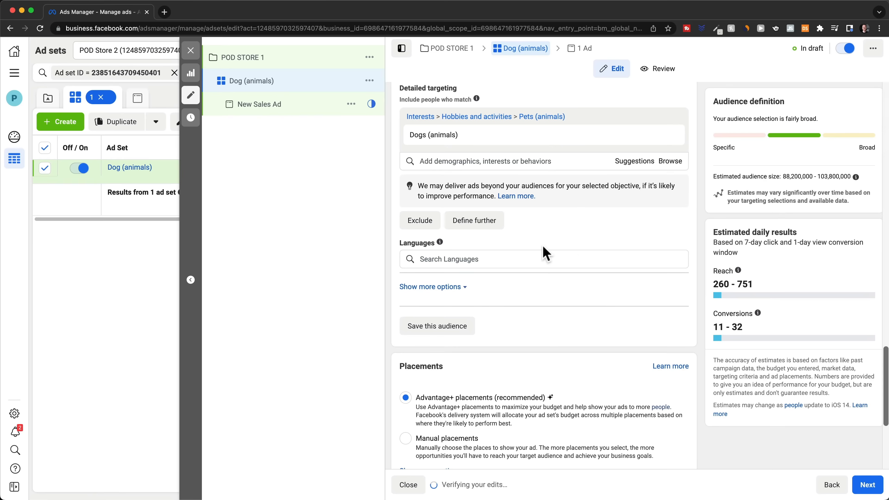
click(496, 257)
text(eng)
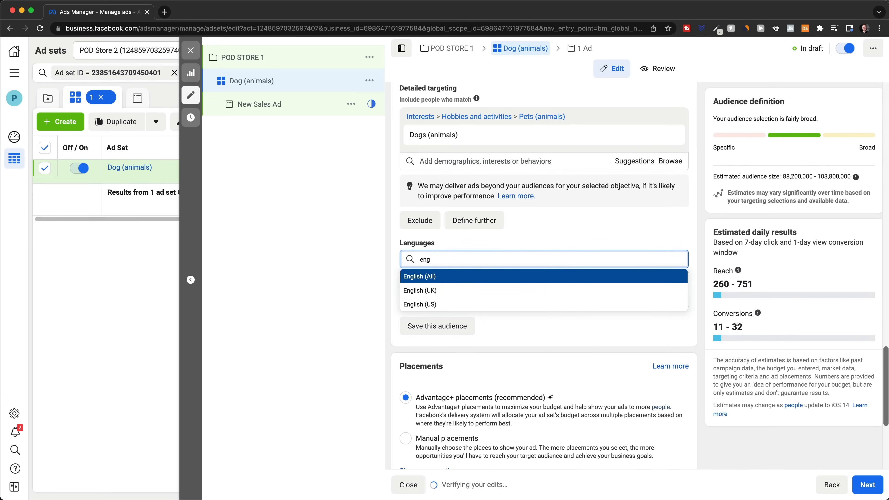
click(468, 279)
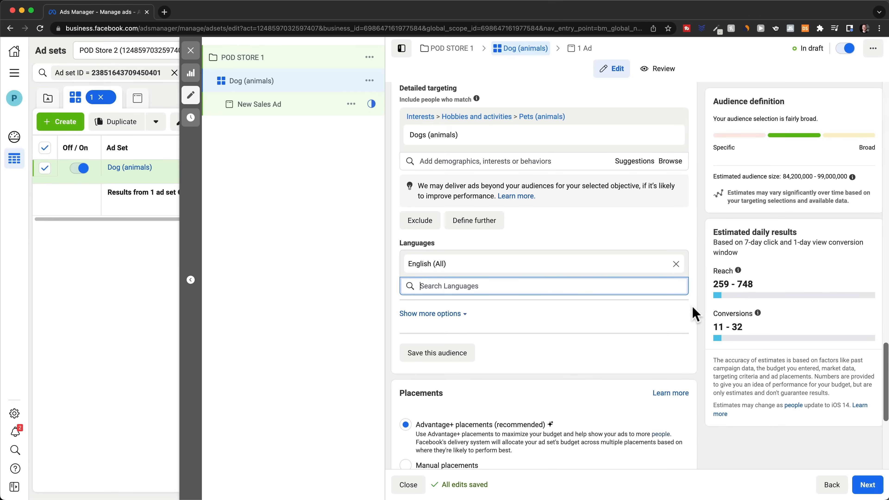
Open the New Sales Ad under the Dog (animals) ad set and rename it as Ad 1
scroll(694, 313, down, 6)
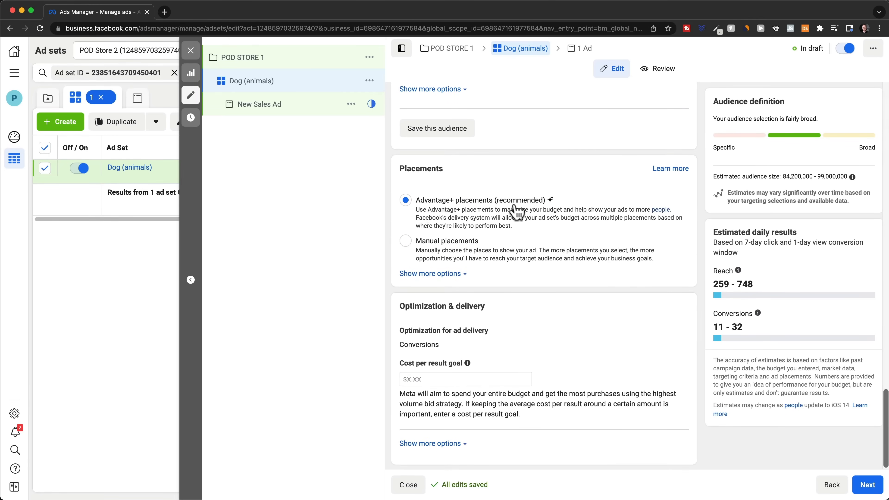
scroll(695, 217, down, 1)
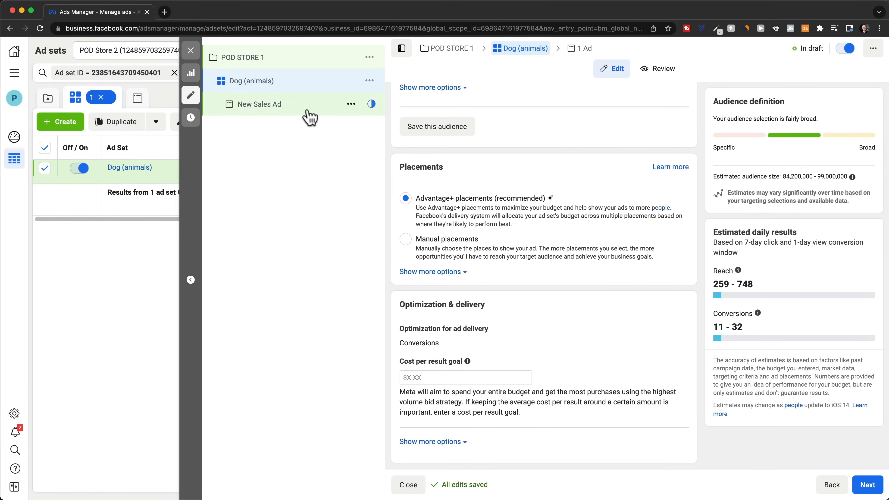
click(309, 117)
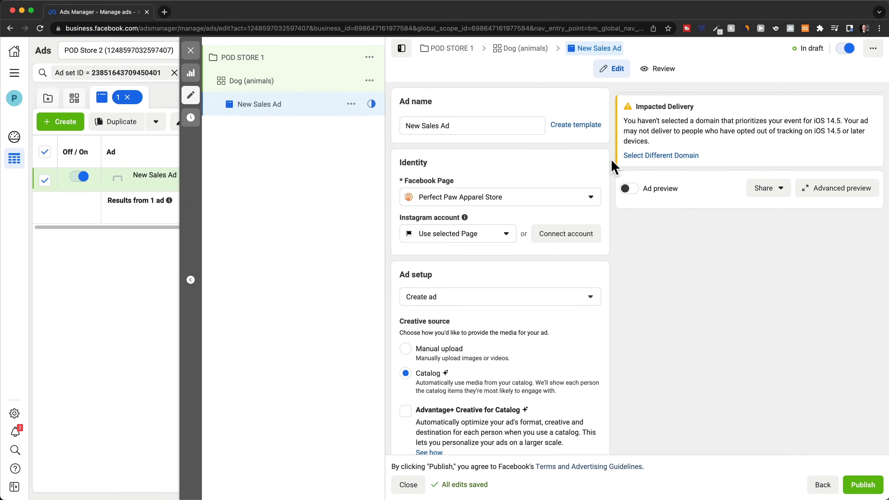
click(466, 124)
drag(464, 125, 395, 133)
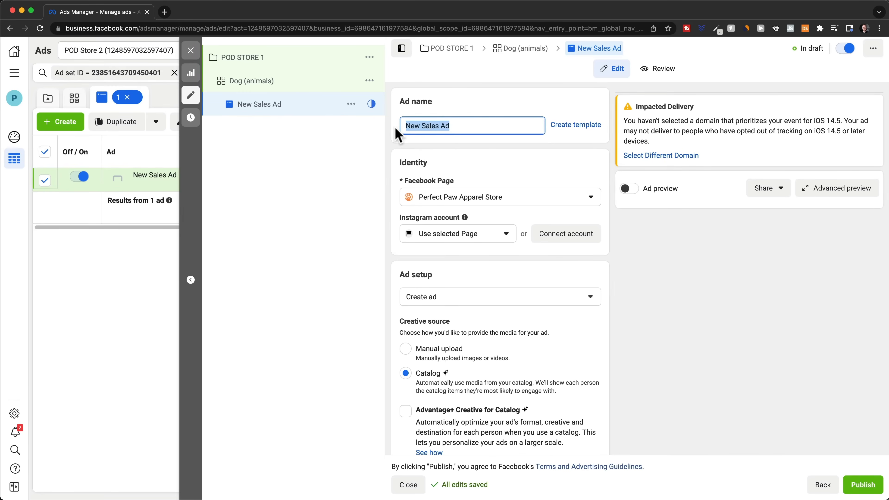
text(Ad 1)
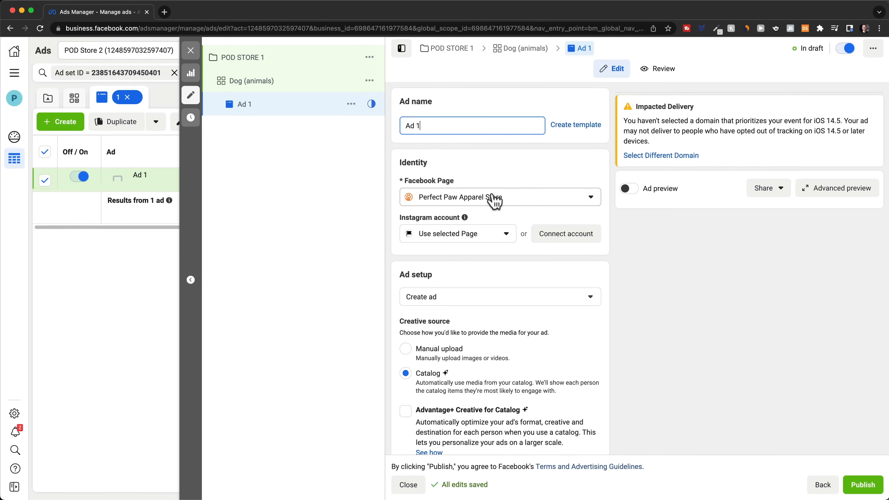
Set the ad's creative source to Manual upload and its format to Single image or video
scroll(550, 198, down, 4)
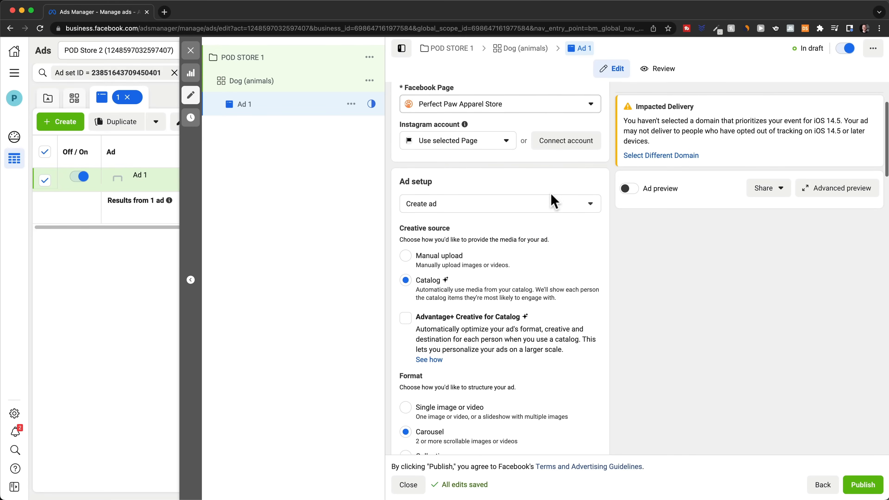
scroll(514, 175, down, 1)
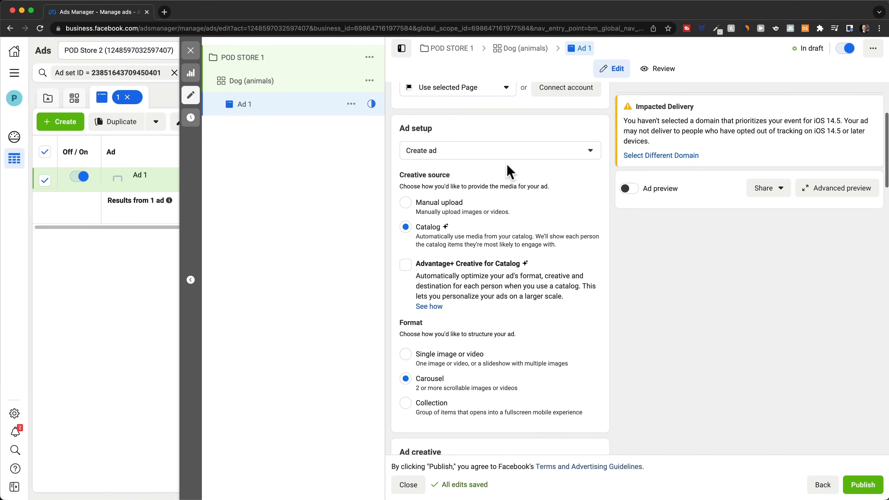
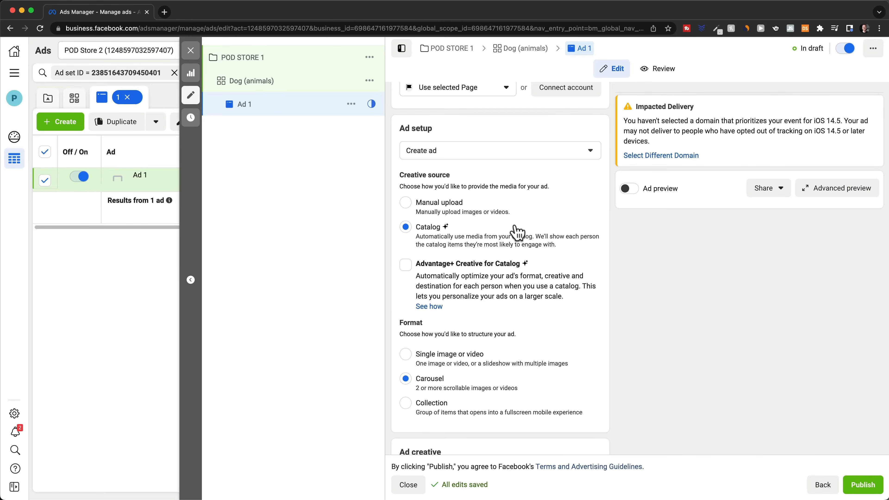
click(405, 203)
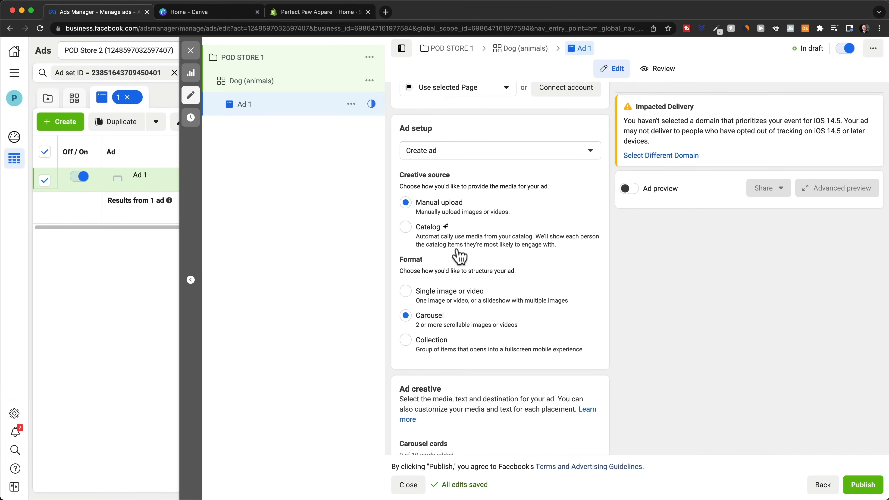
click(406, 294)
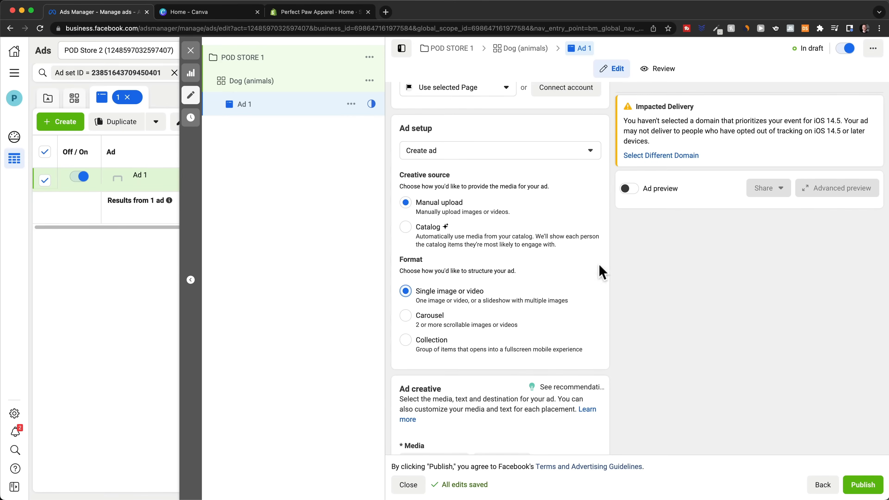
Switch to Canva and create a new custom-size design of 1000 × 1000 px
click(219, 14)
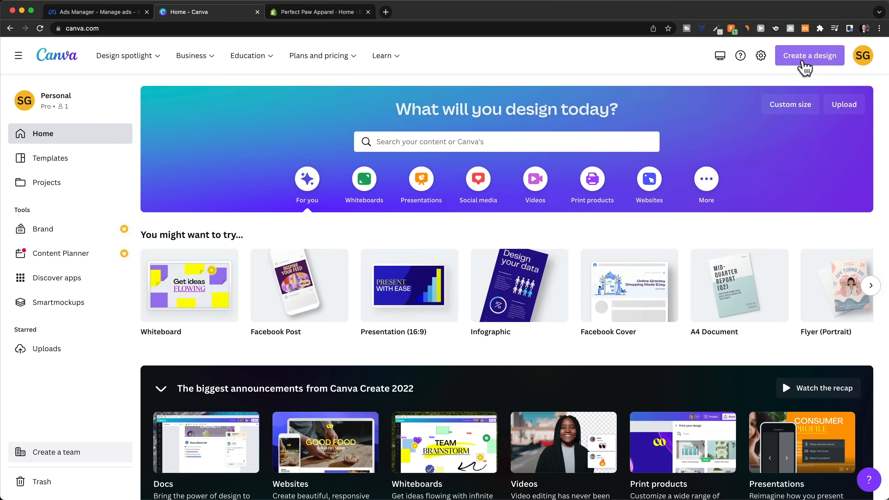
click(805, 68)
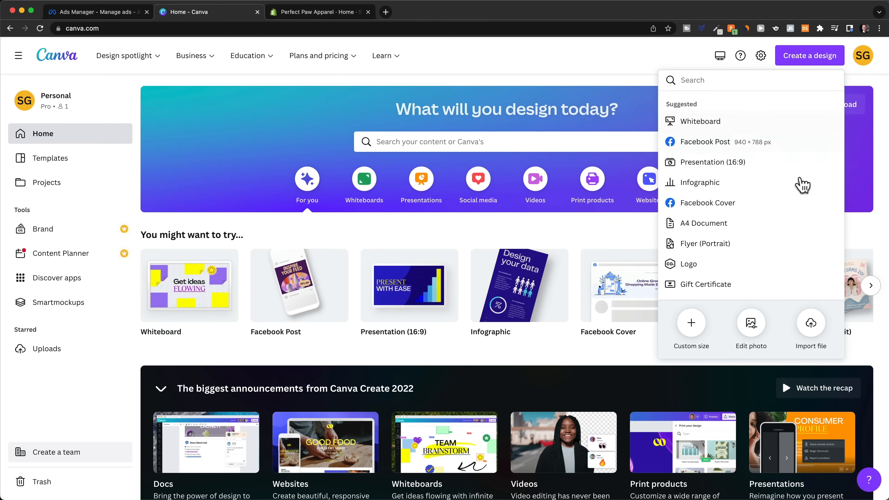
click(691, 322)
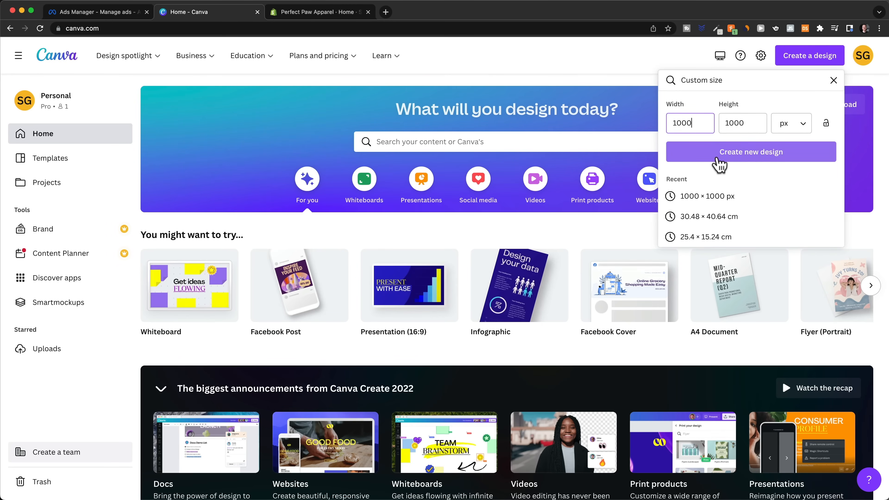
click(745, 153)
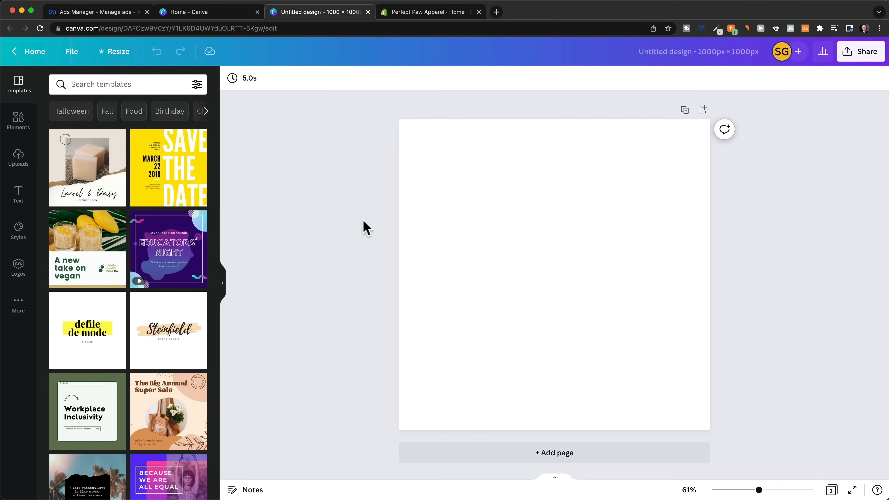
Search the design templates for "hoodie facebook ad"
click(125, 84)
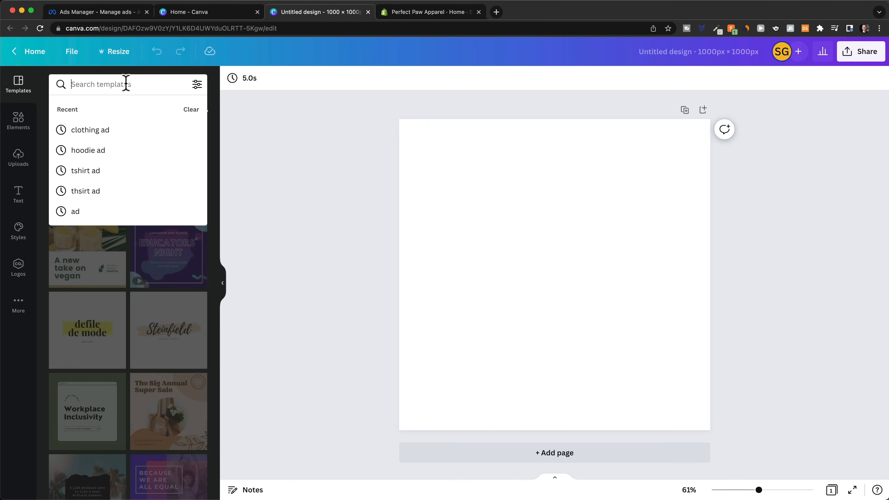
text(hoo)
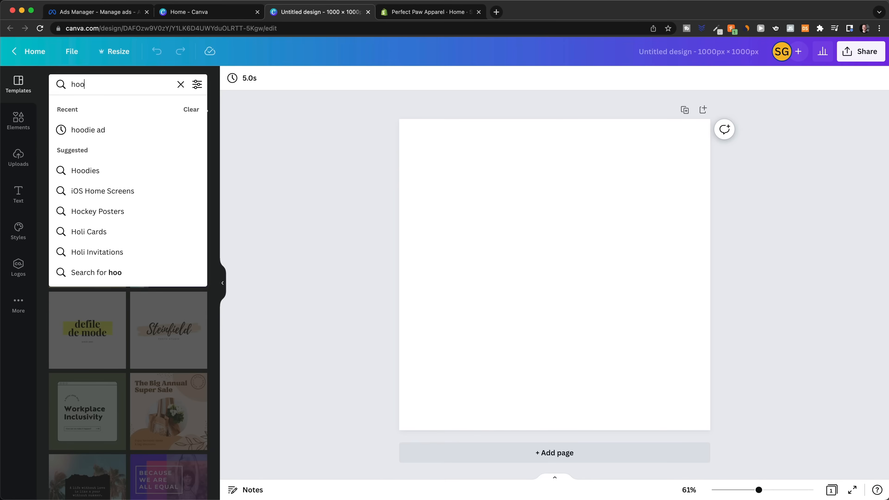
text(die ad)
key(BackSpace)
text(face)
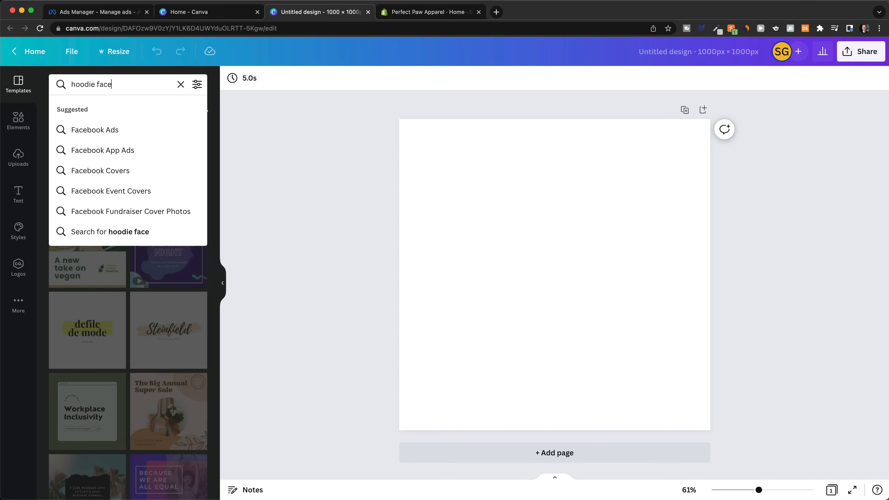
text(book ad)
key(Return)
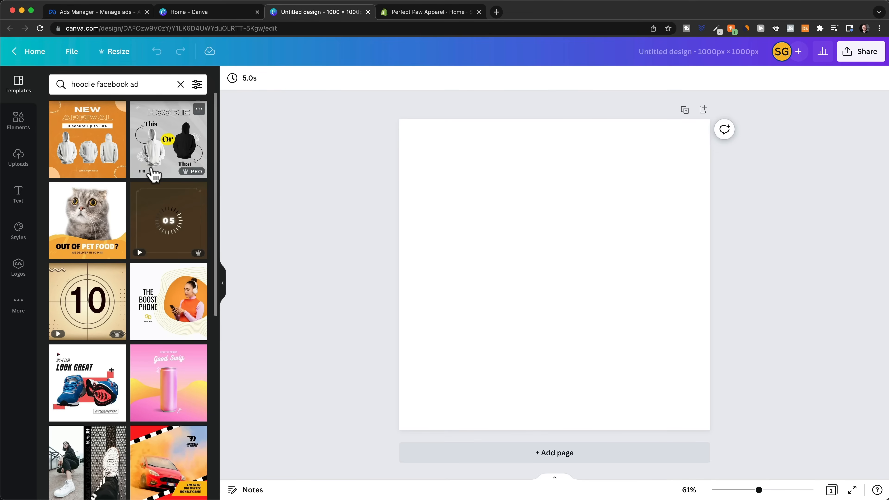
Browse the template results and apply the orange New Arrival template with three hoodies to the blank page
scroll(154, 174, down, 5)
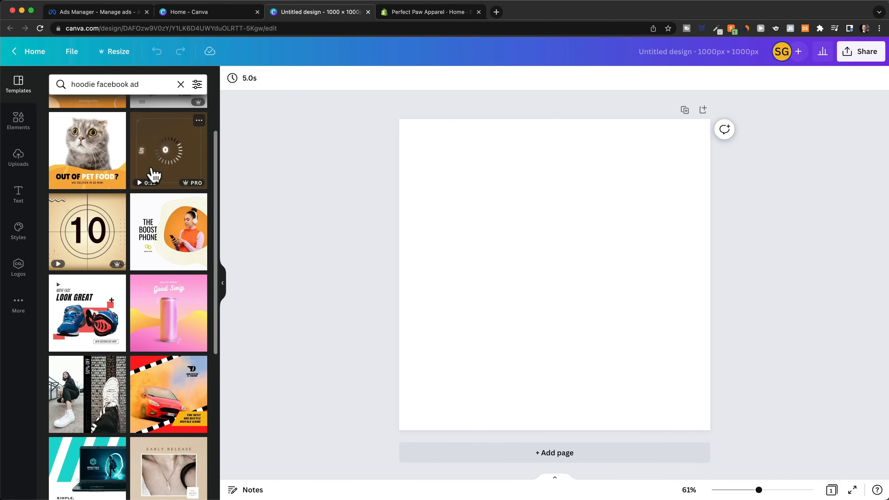
scroll(154, 174, down, 4)
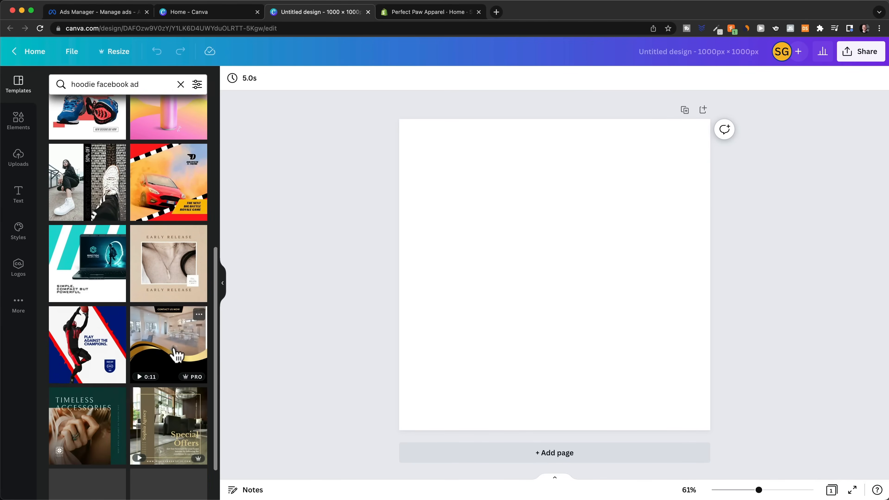
scroll(174, 353, up, 9)
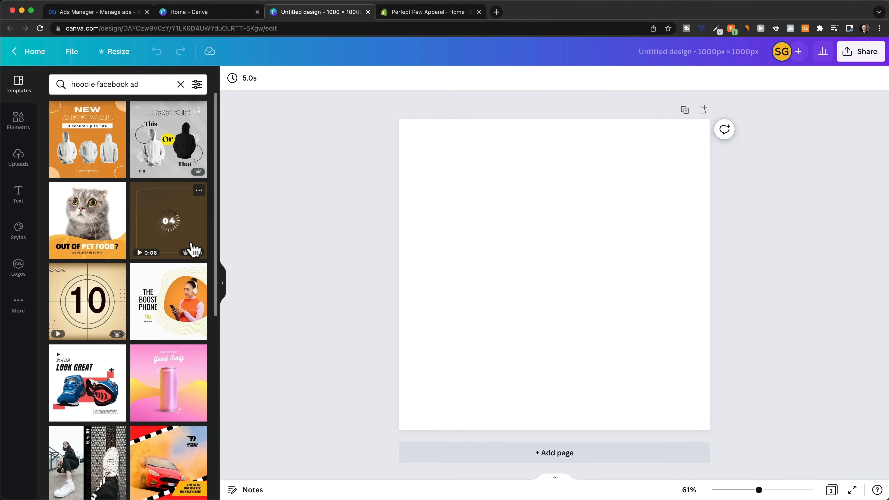
click(101, 144)
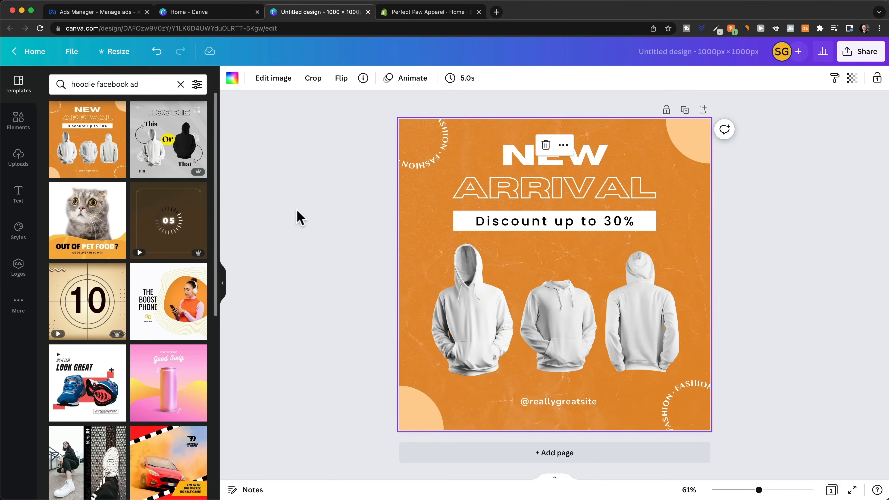
click(747, 244)
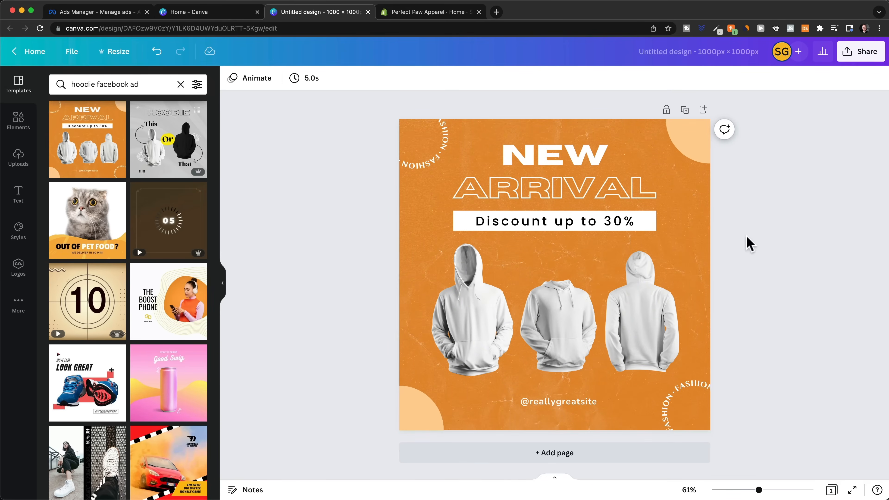
click(443, 149)
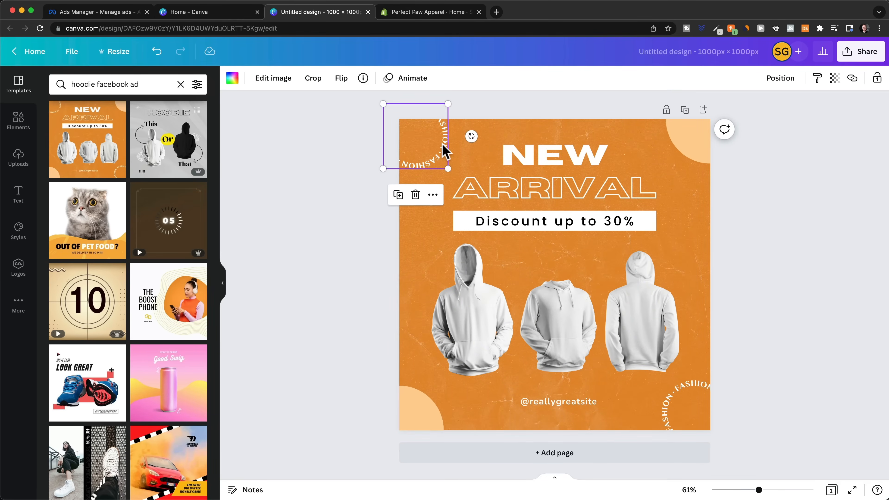
click(416, 194)
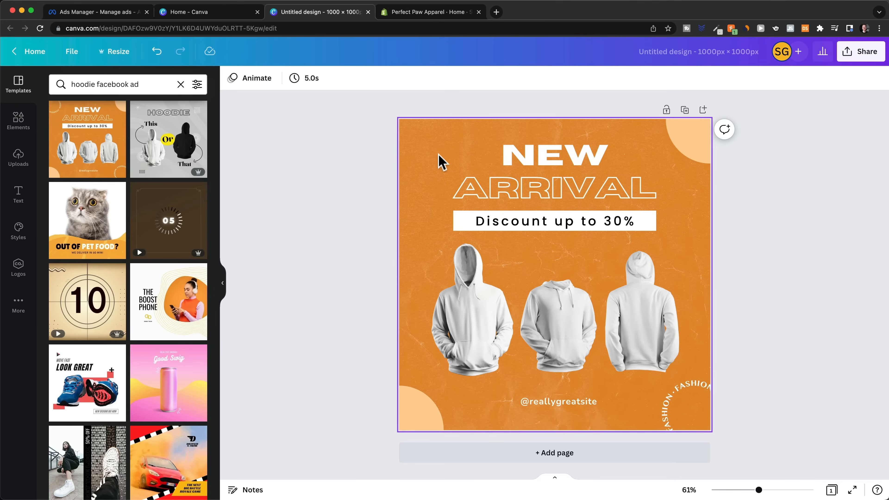
click(585, 403)
click(558, 370)
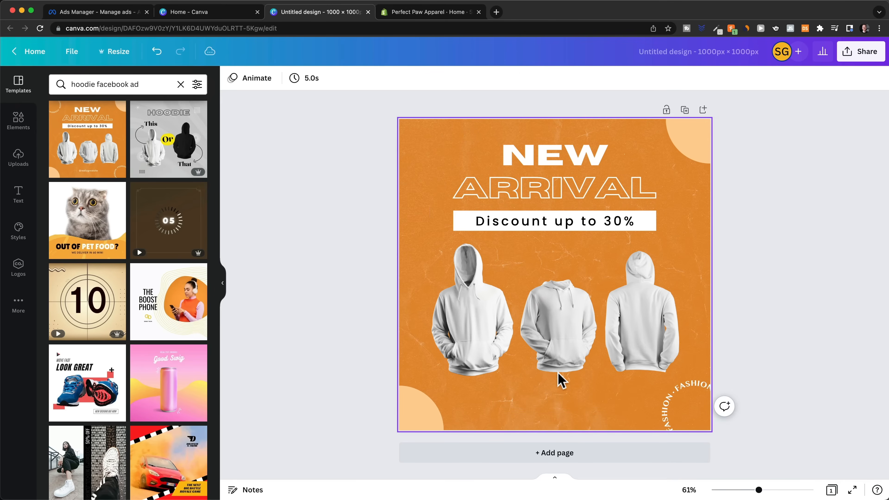
click(672, 395)
click(693, 348)
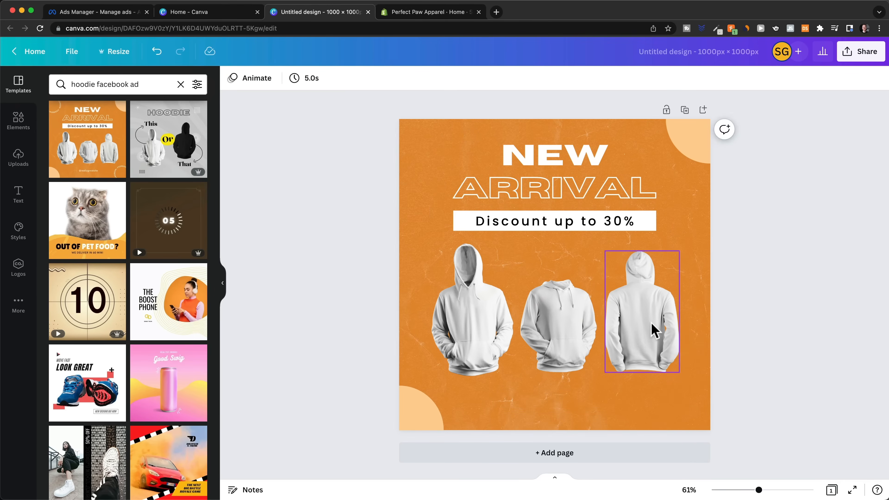
Delete all three white hoodie images from the design
click(656, 331)
key(Delete)
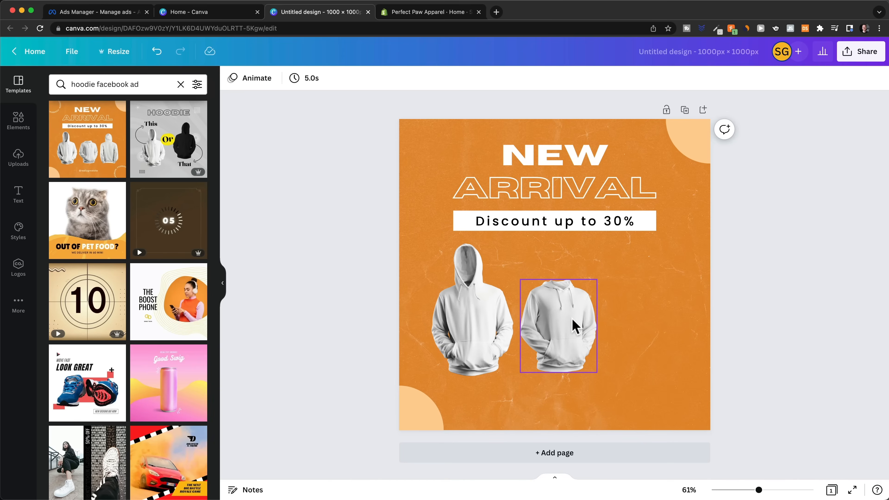
click(573, 324)
key(Delete)
click(472, 315)
key(Delete)
Delete the "Discount up to 30%" text and the white bar behind it
click(646, 227)
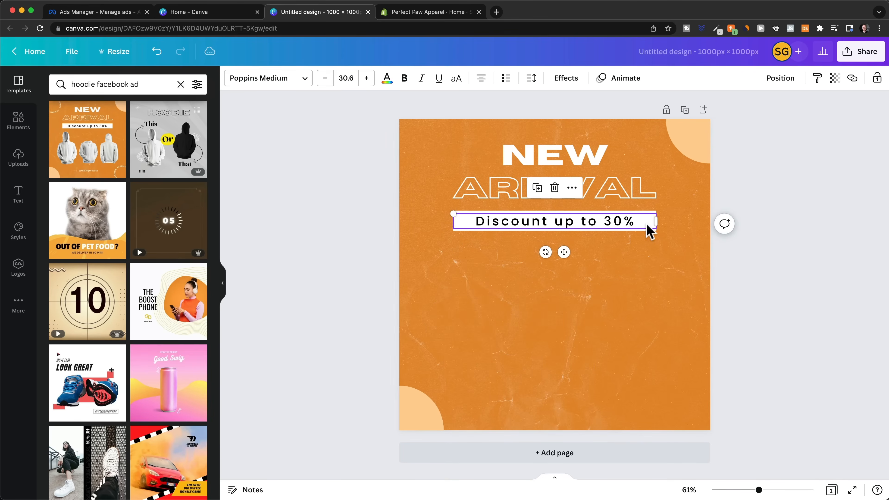
key(Delete)
click(596, 228)
key(Delete)
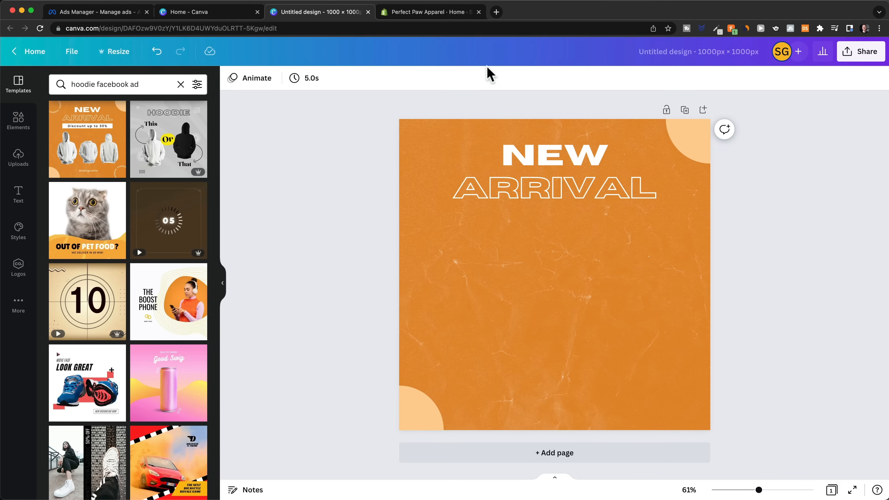
Switch to the Shopify admin and open the live Perfect Paw Apparel online store
click(427, 12)
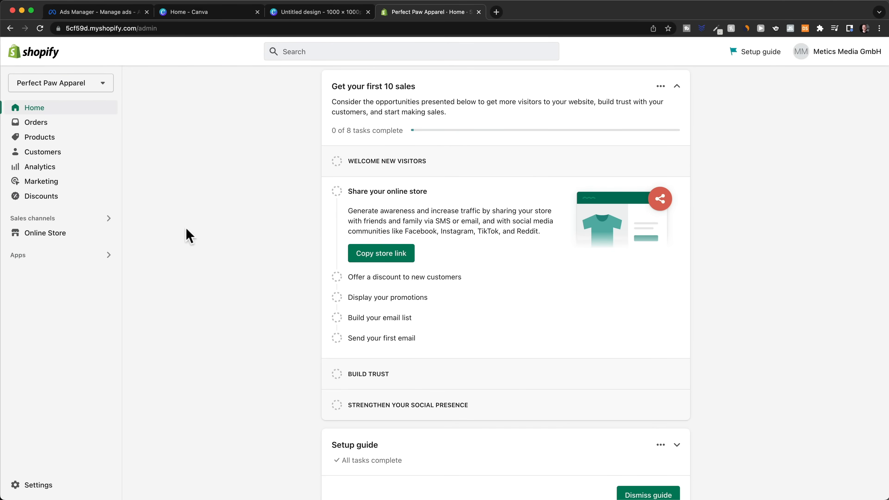
click(109, 234)
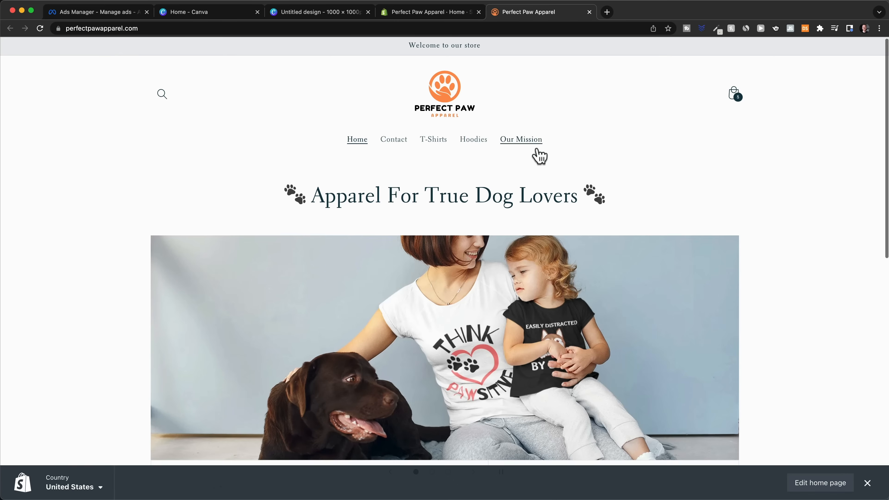
Open the Dog Life Hoodie product from the store's Hoodies collection and enlarge its green hoodie image
scroll(538, 153, down, 10)
scroll(542, 155, up, 4)
scroll(539, 153, up, 3)
scroll(543, 270, down, 1)
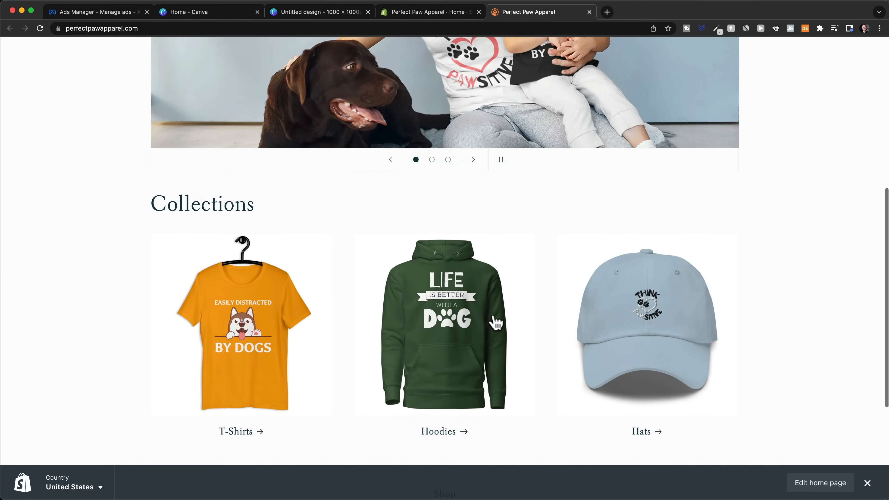
click(477, 329)
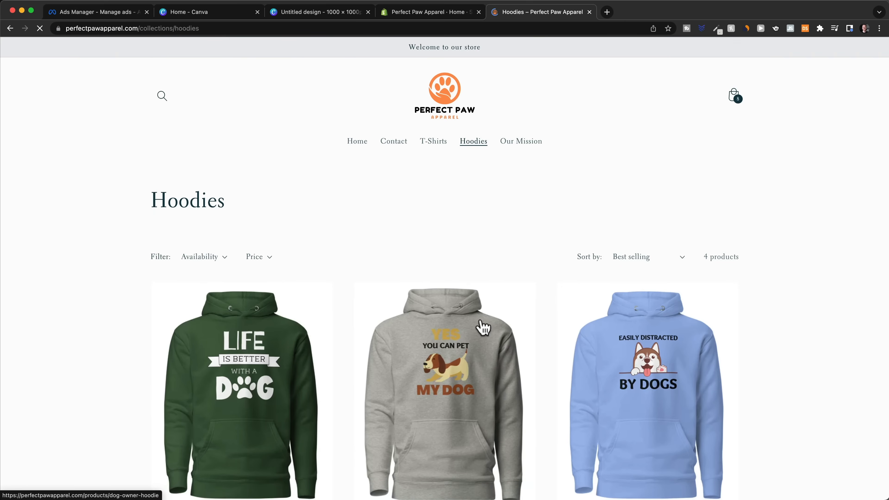
click(274, 364)
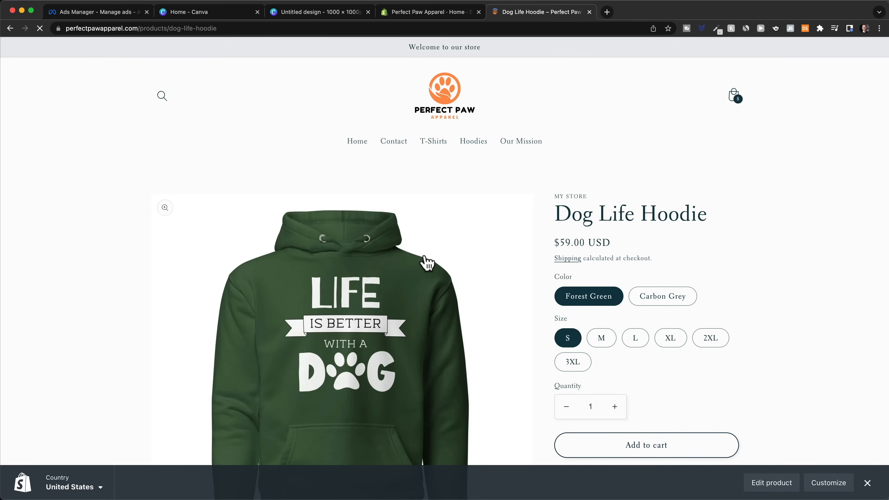
scroll(428, 263, down, 3)
click(378, 263)
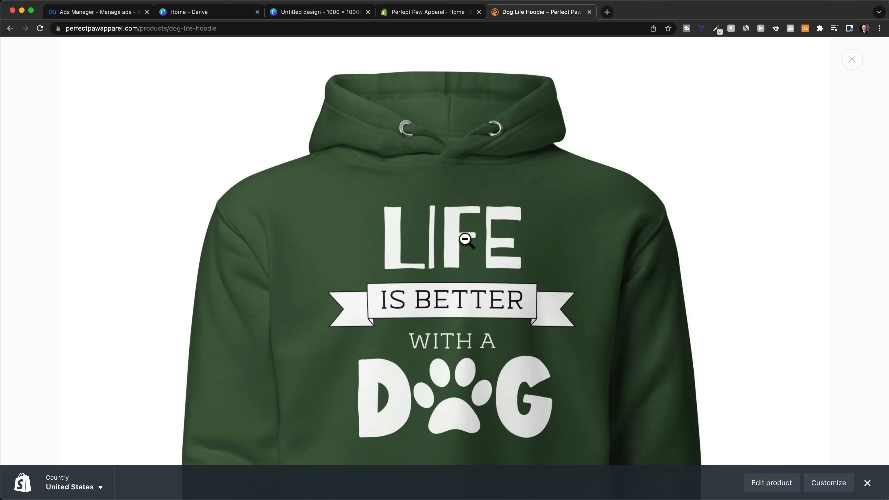
Save the enlarged green hoodie image to the Desktop under its suggested file name
scroll(466, 245, down, 3)
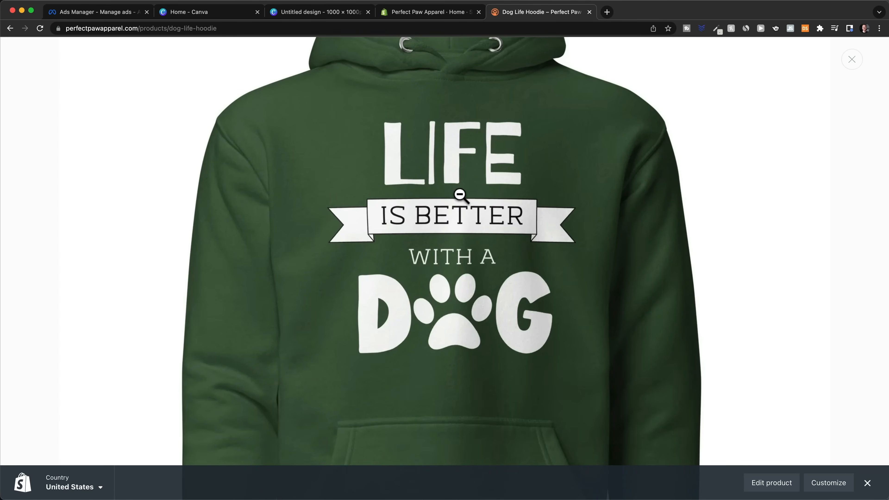
right_click(531, 184)
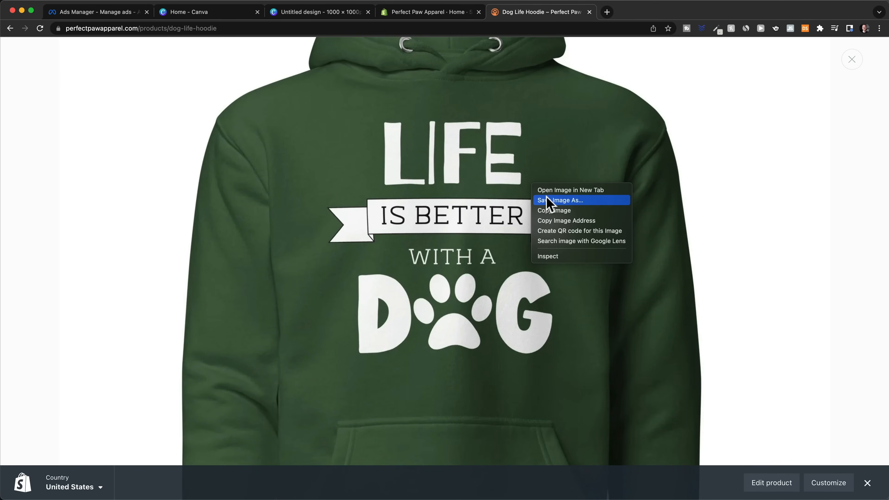
click(547, 198)
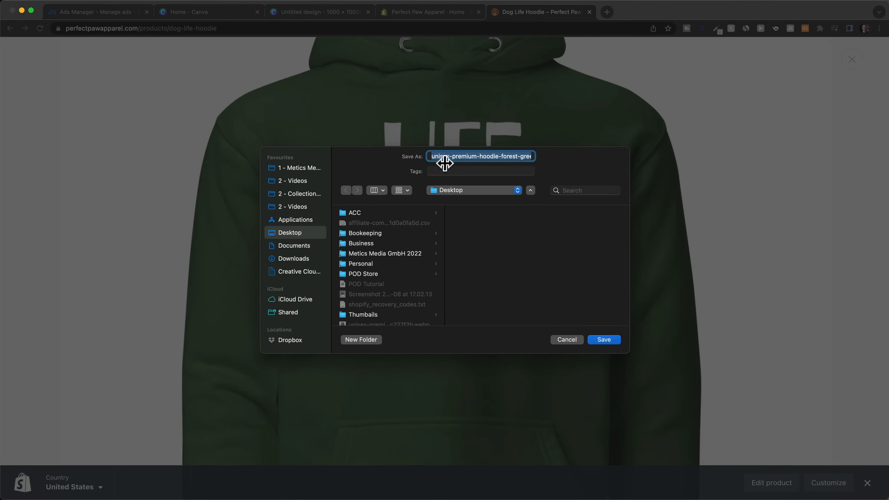
click(597, 340)
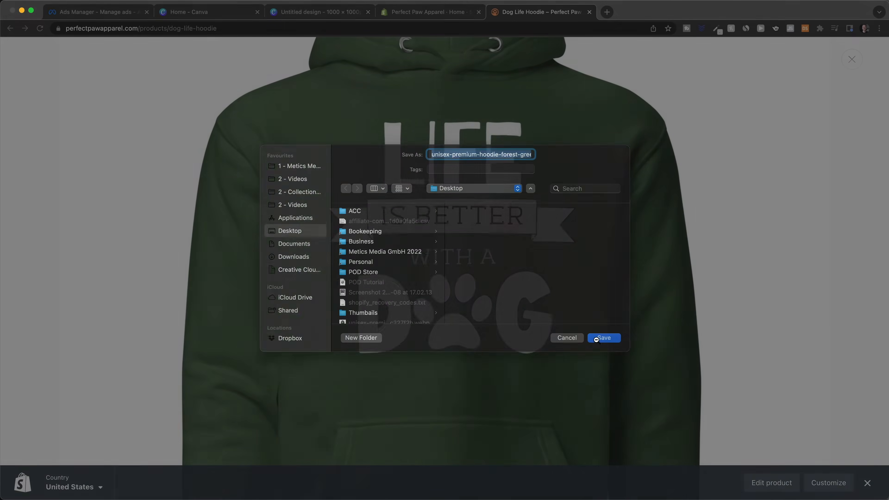
Switch back to the Canva design, add the downloaded hoodie image to it and position the image lower on the page
click(327, 14)
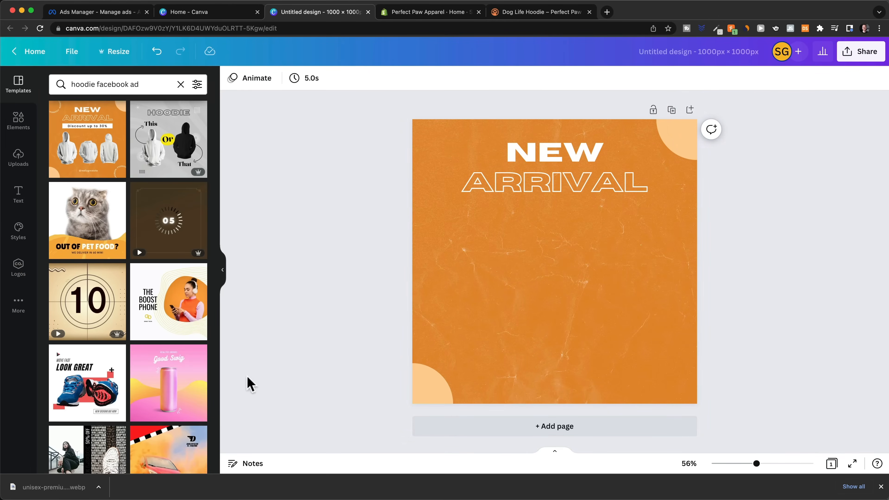
drag(80, 486, 557, 263)
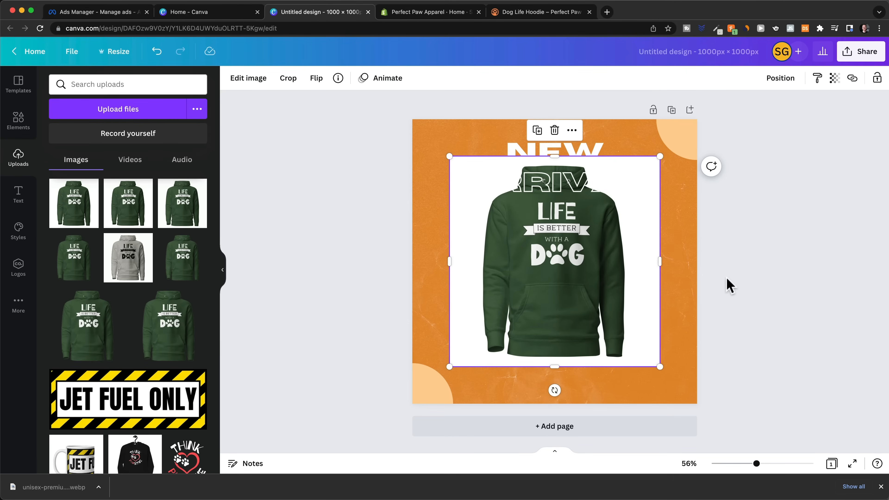
drag(611, 260, 607, 285)
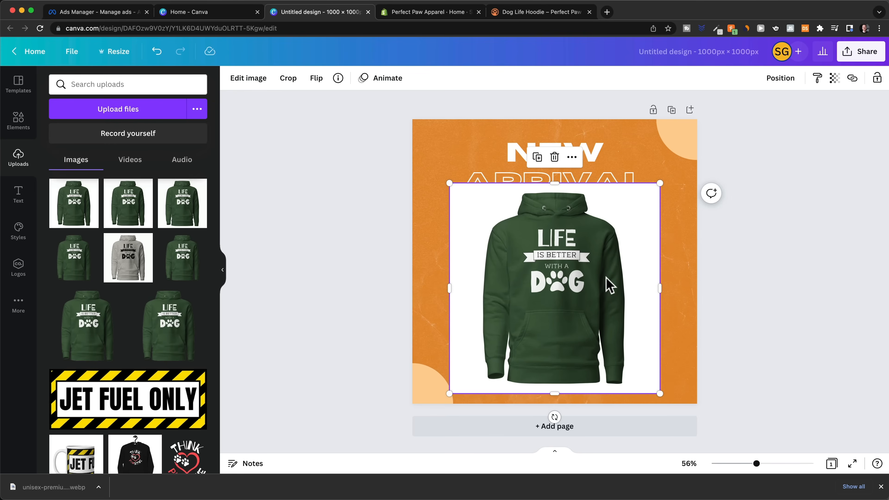
Remove the hoodie image's white background and give the cutout a Drop shadow
click(253, 80)
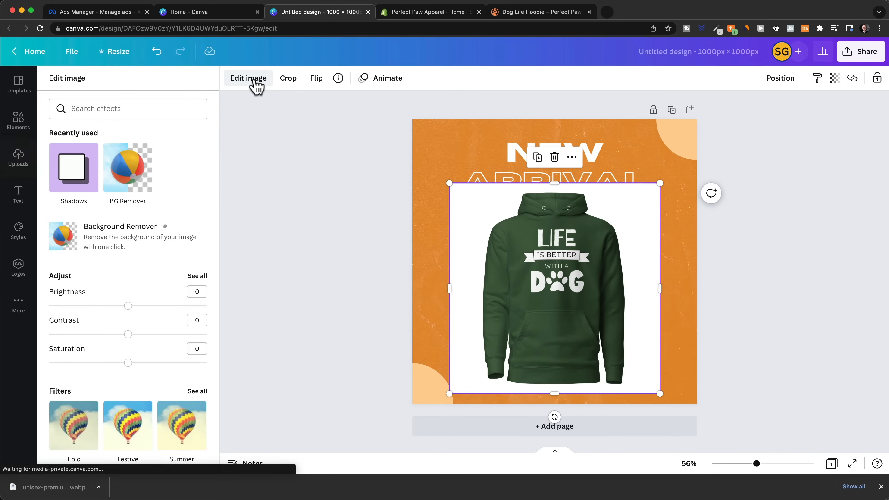
click(140, 241)
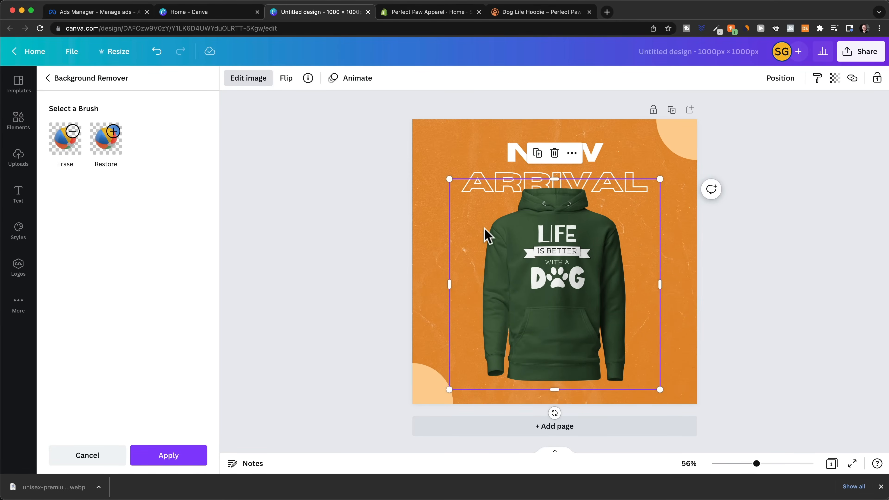
click(256, 84)
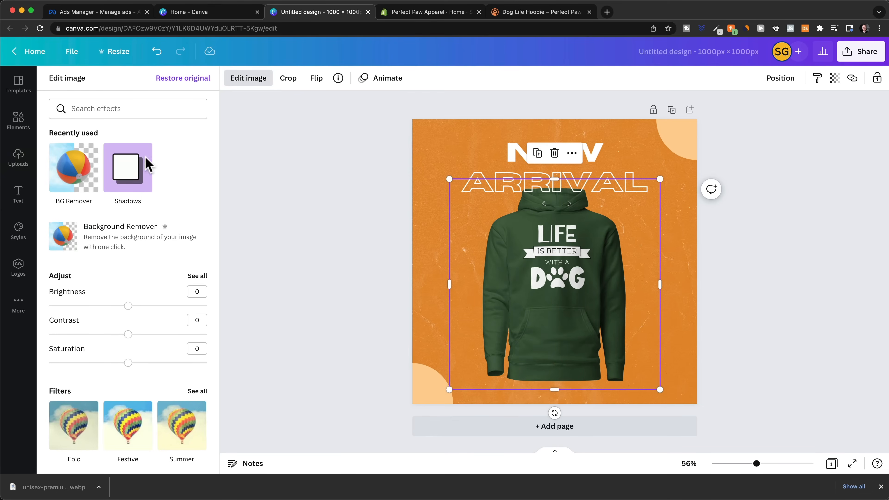
click(139, 174)
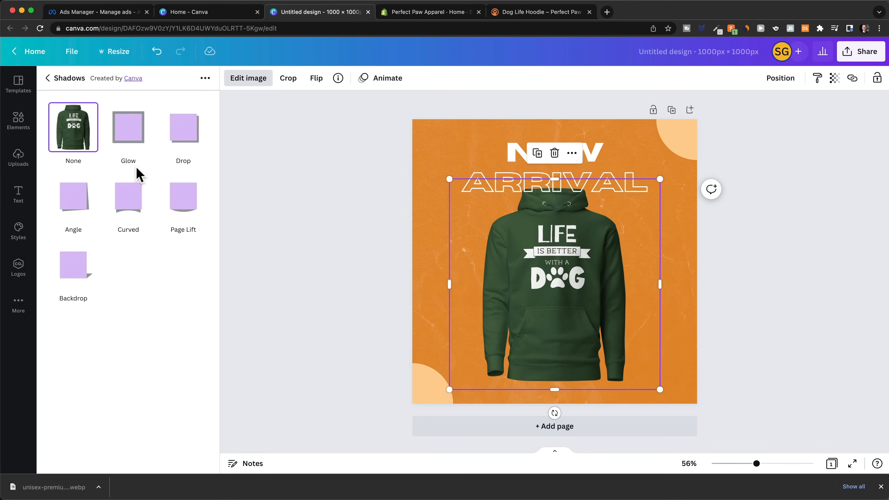
click(181, 139)
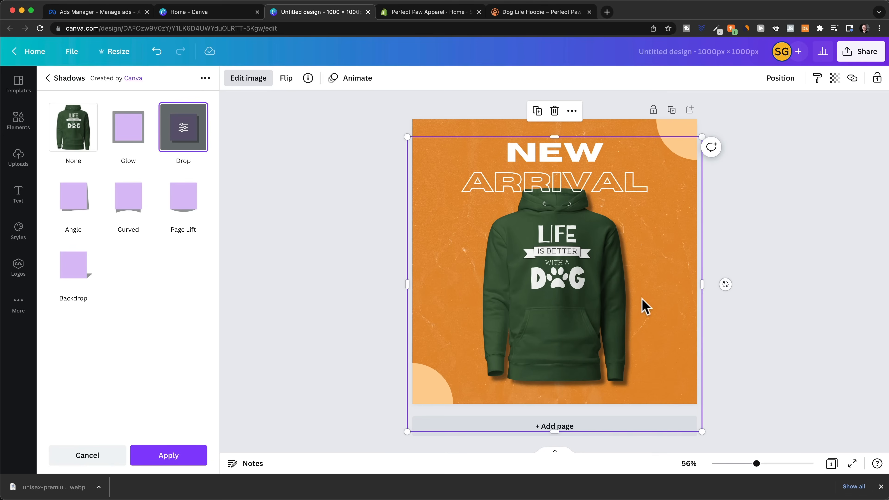
click(771, 286)
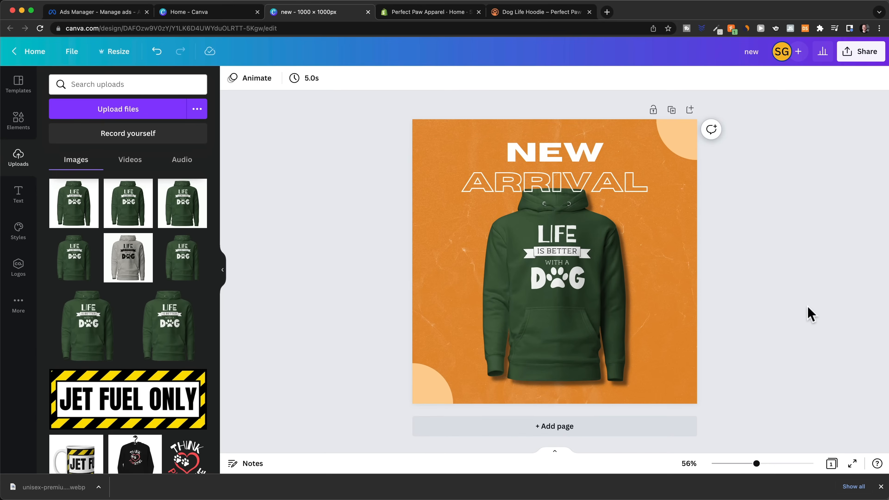
Replace the NEW heading with "50% OFF" and move it higher on the page
double_click(558, 154)
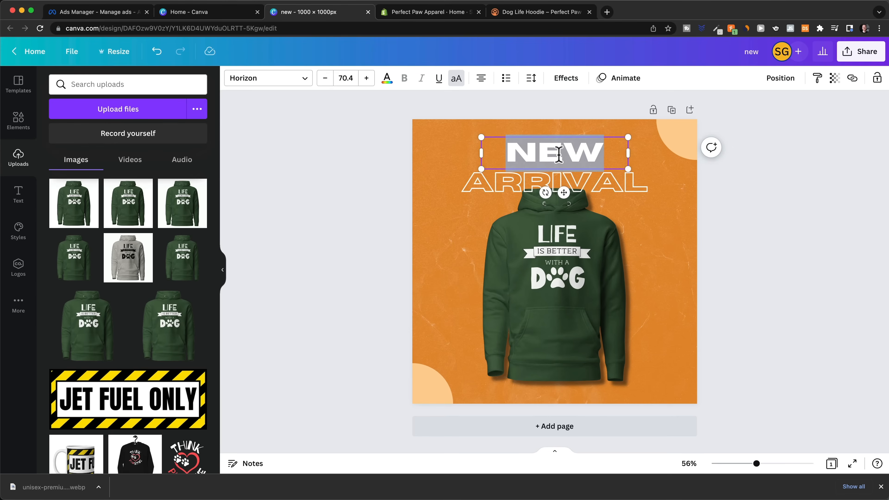
text(50% OFF)
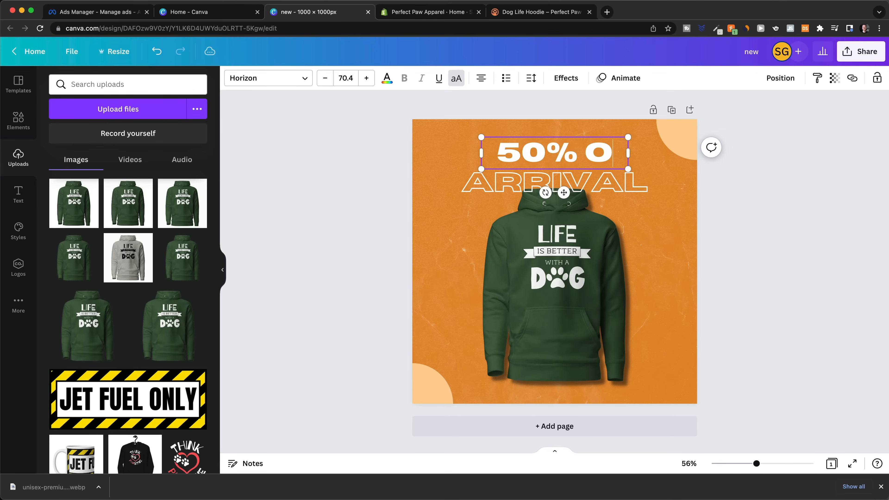
key(BackSpace)
key(BackSpace)
text(FF)
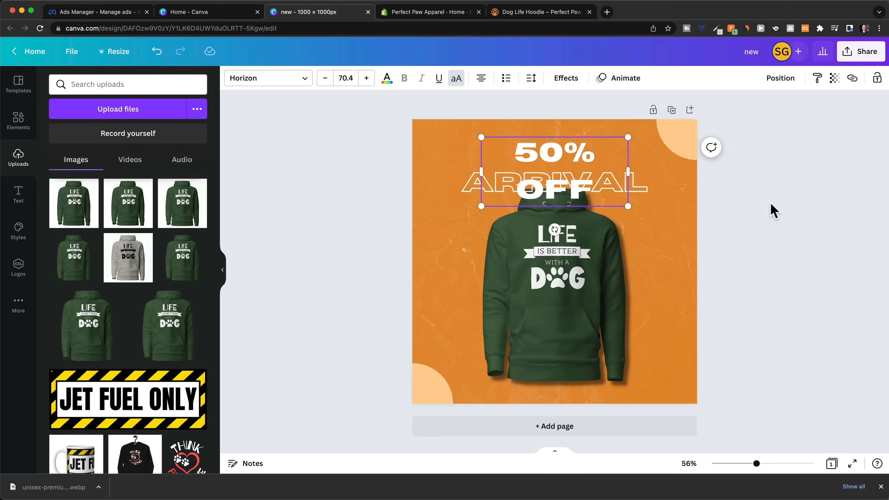
click(770, 211)
drag(552, 145, 516, 123)
Replace the outlined ARRIVAL text with "TODAY ONLY" and widen its text box to fit on one line
click(605, 182)
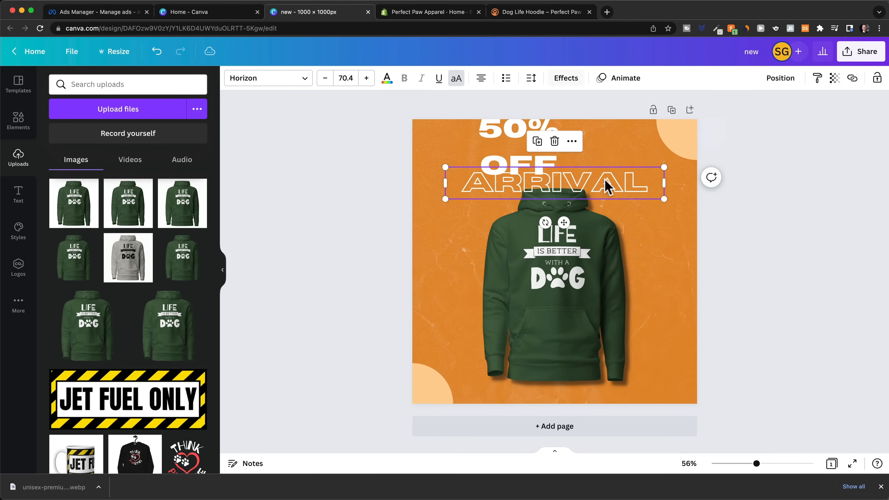
double_click(605, 182)
key(BackSpace)
text(TODAY ONLY)
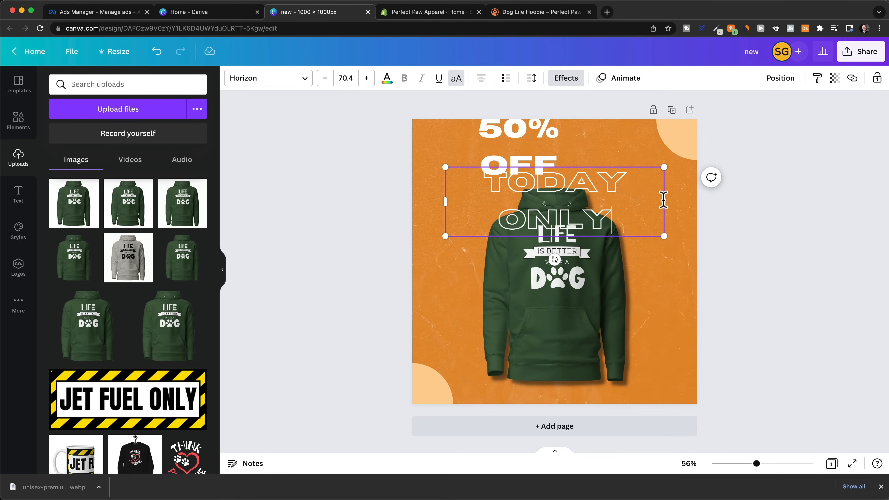
double_click(663, 199)
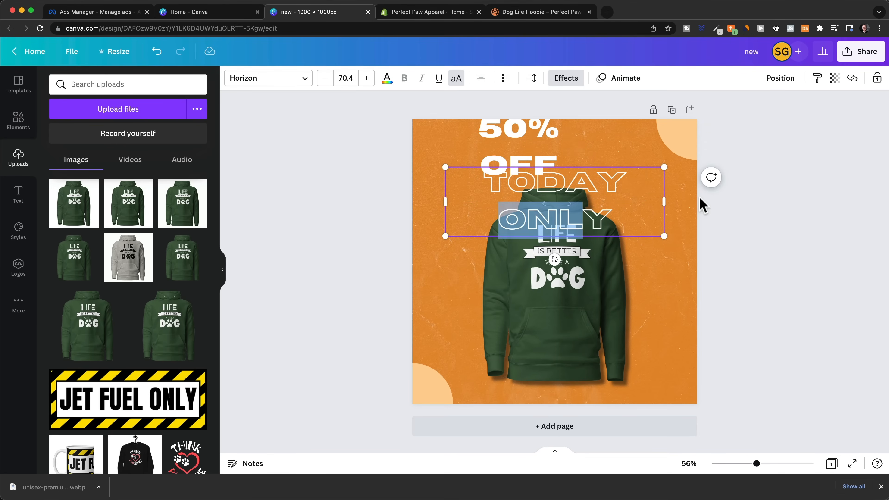
drag(664, 198, 709, 201)
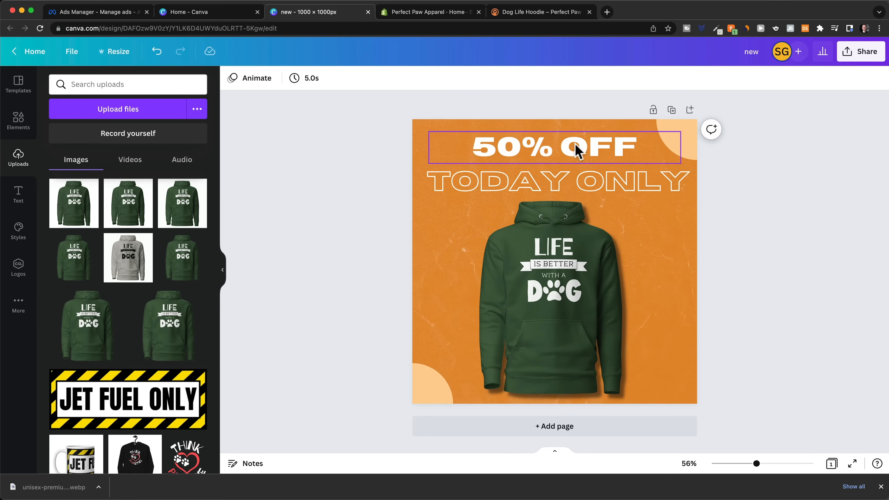
Apply the Background text effect to "50% OFF" and colour it with the dark green sampled from the hoodie
click(575, 147)
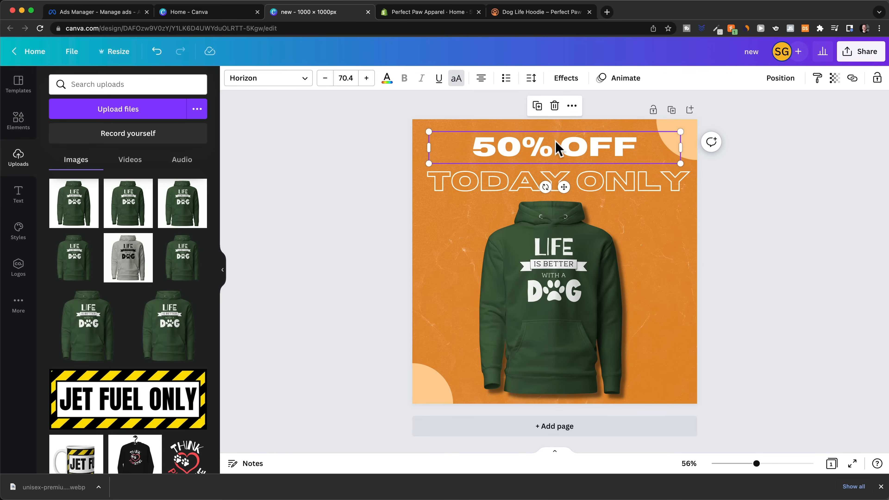
click(559, 84)
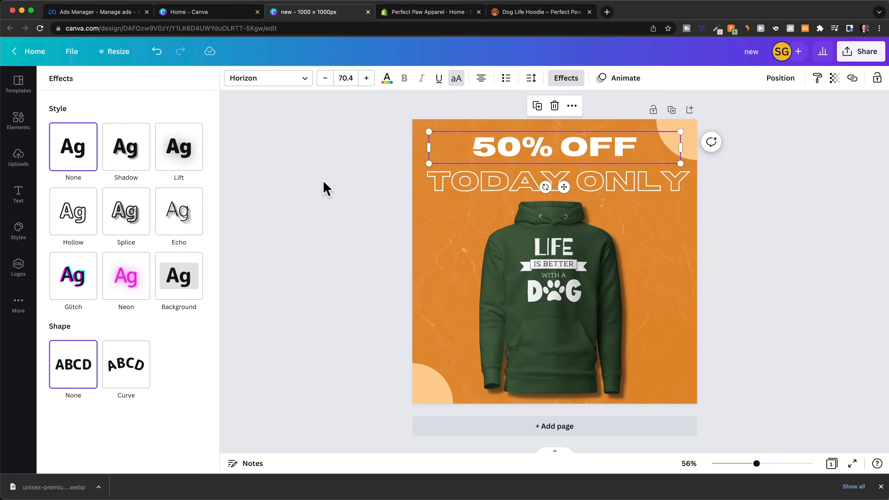
click(188, 279)
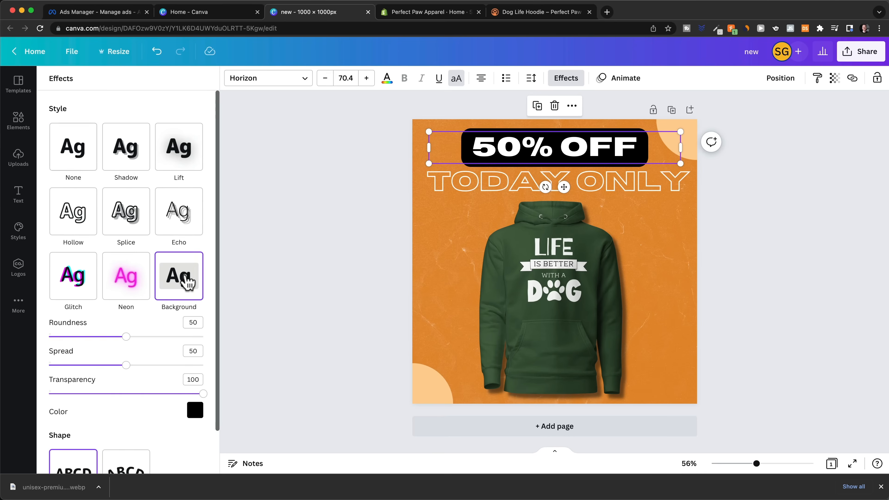
click(195, 410)
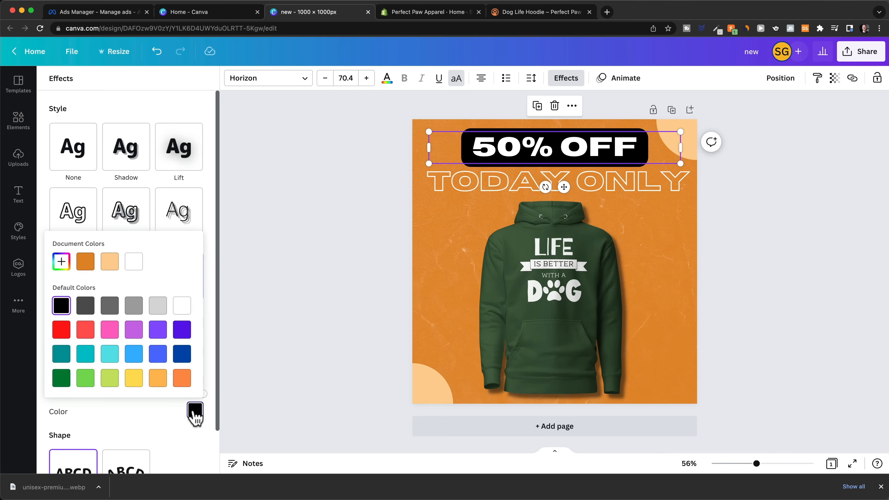
click(61, 262)
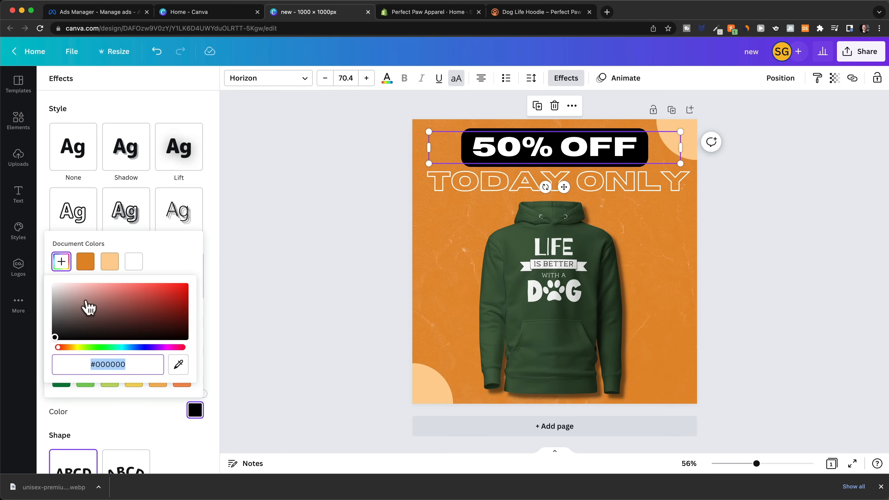
click(178, 364)
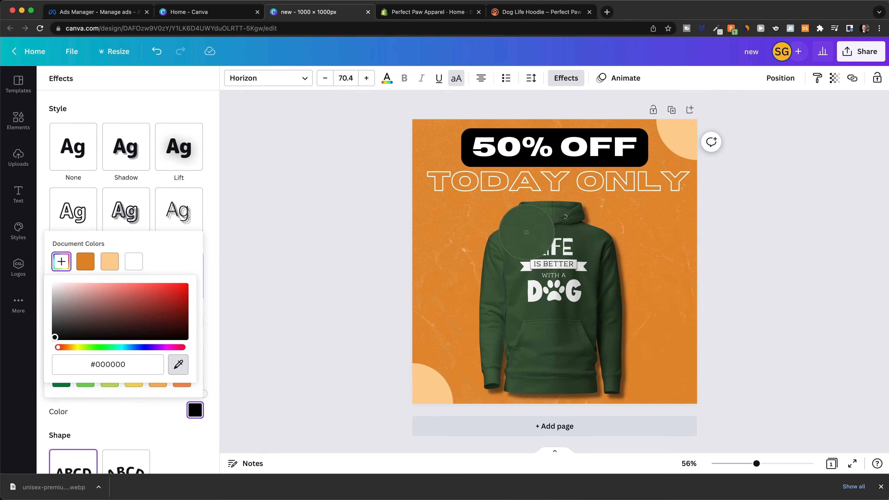
click(534, 243)
click(746, 222)
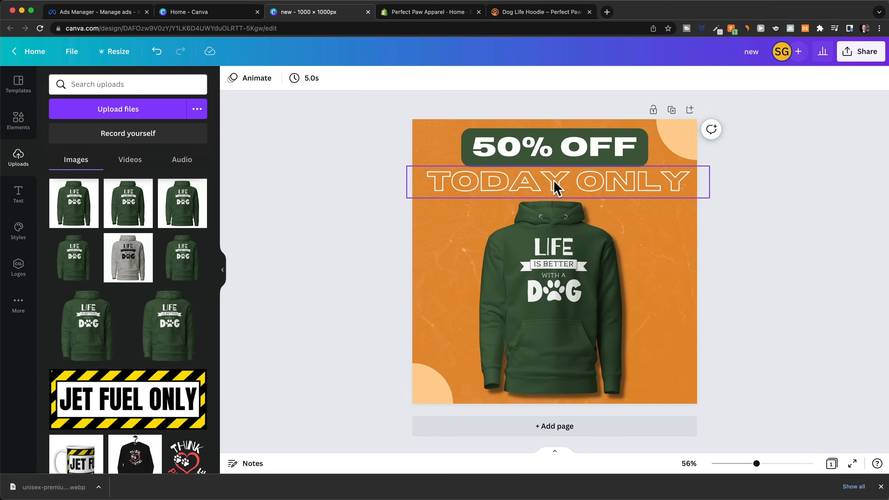
Nudge the "TODAY ONLY" text slightly down and replace its Hollow effect with the Shadow text effect
drag(552, 181, 551, 185)
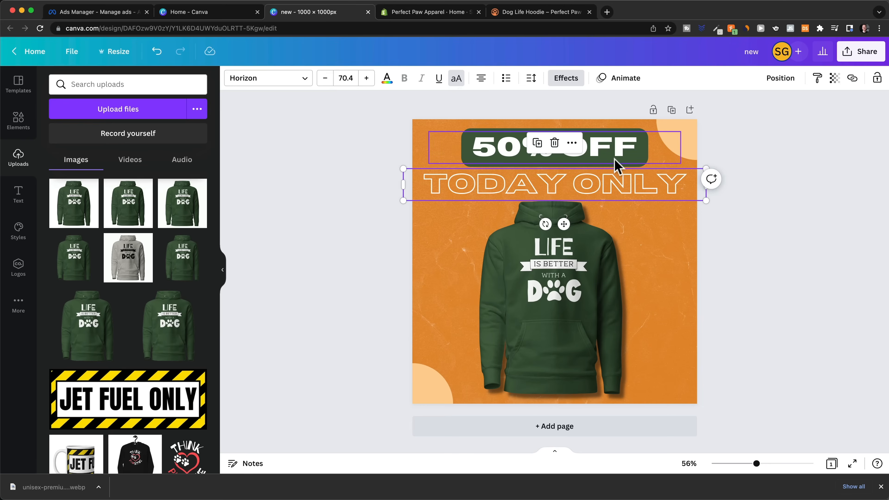
click(564, 84)
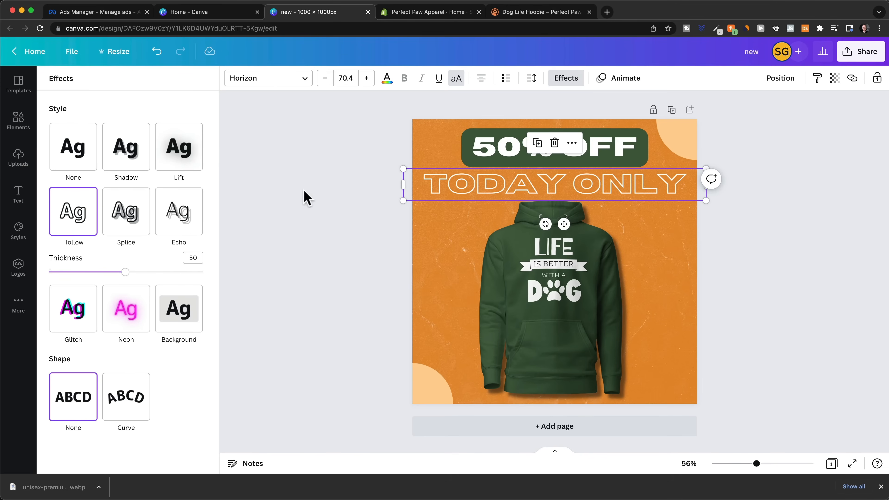
click(66, 156)
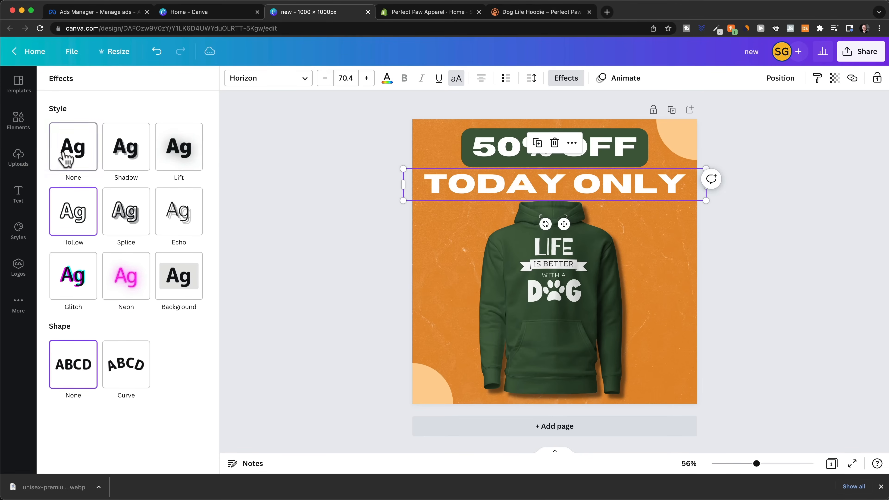
click(125, 159)
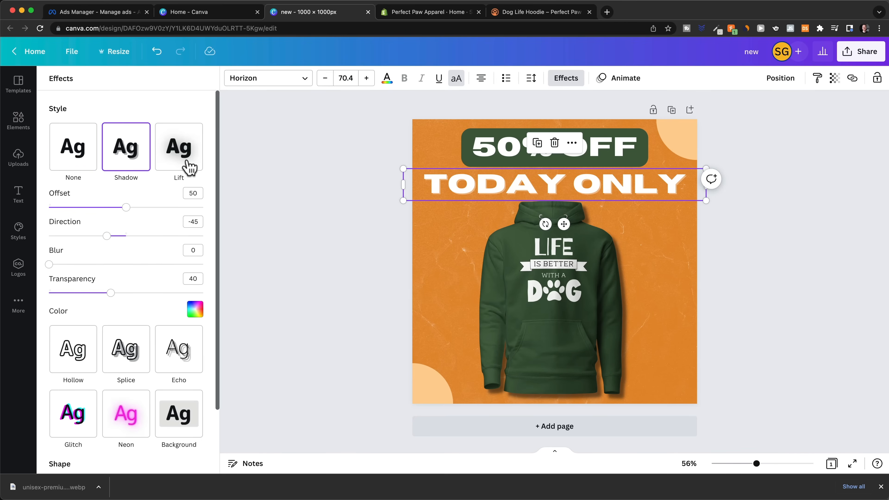
click(707, 235)
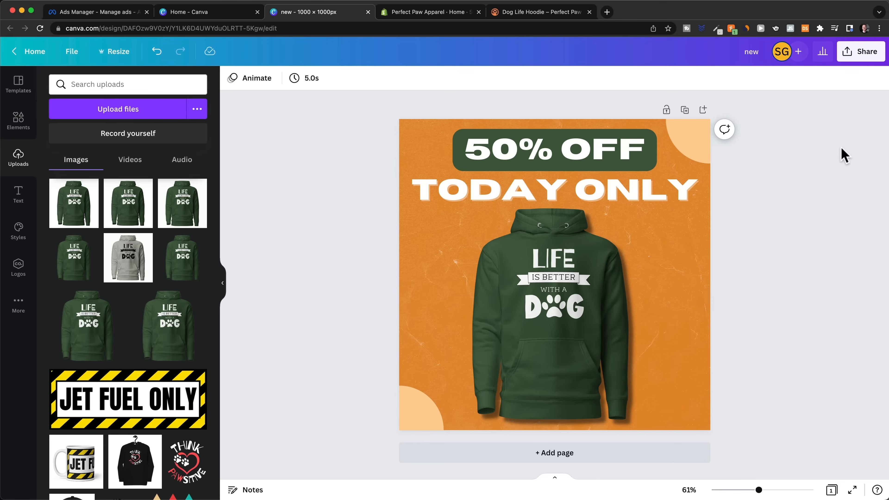
Download the finished hoodie design as a PNG at 1,000 × 1,000 px
click(865, 65)
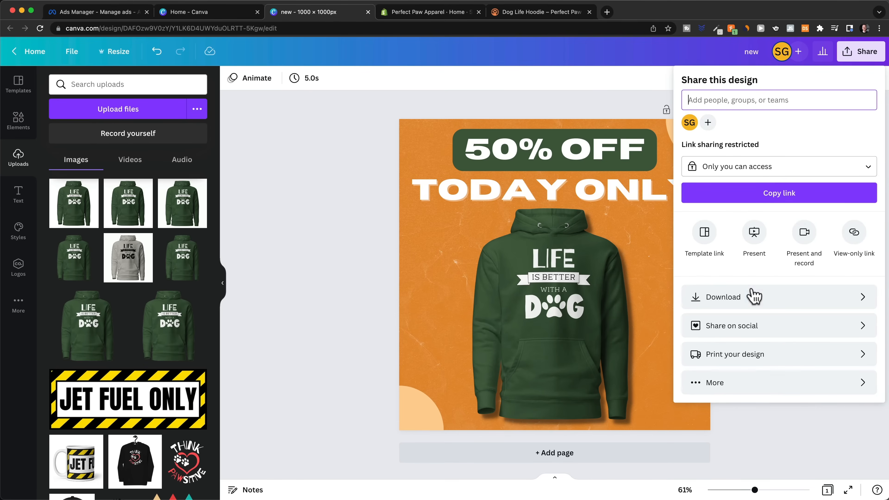
click(753, 296)
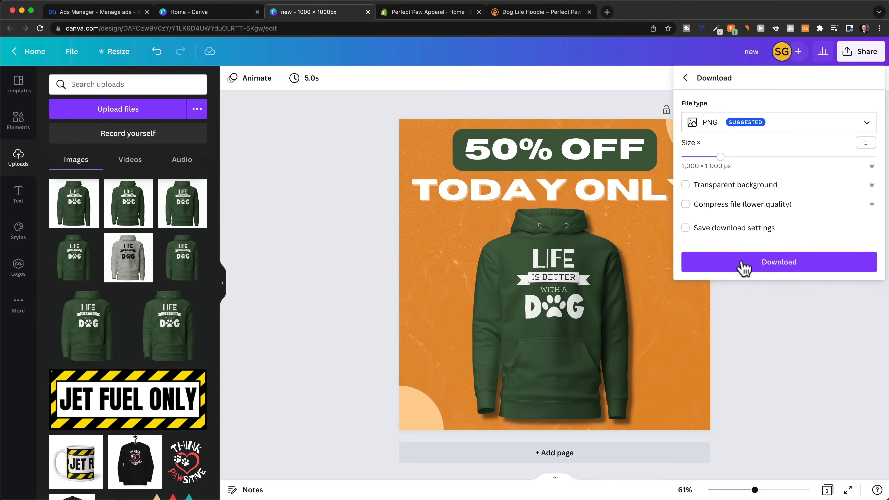
click(757, 272)
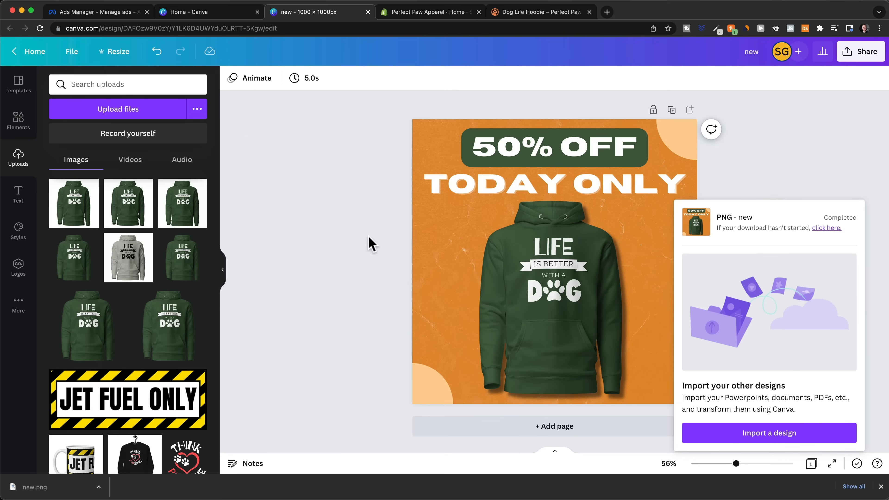
Switch to Ads Manager and upload new.png as the image for Ad 1's creative
click(108, 13)
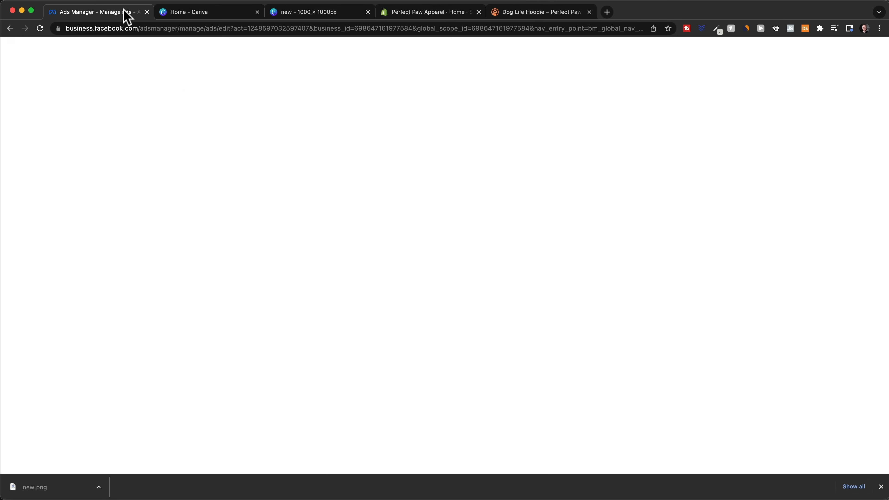
scroll(614, 264, down, 6)
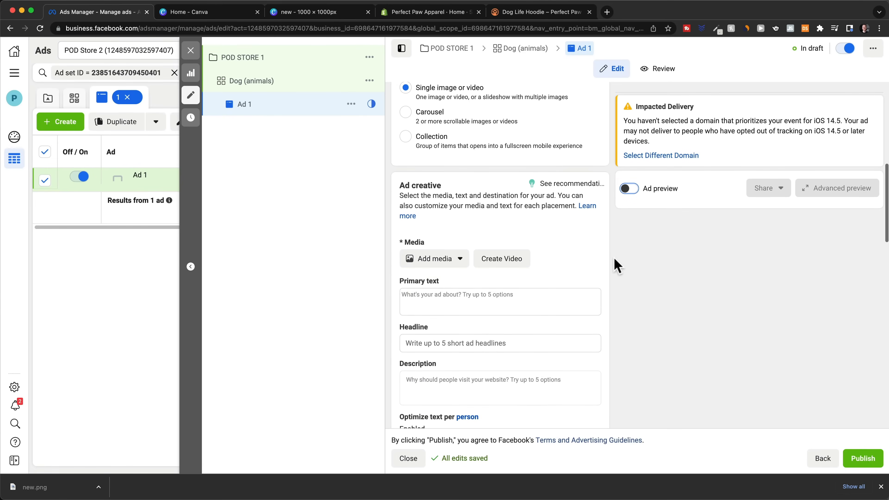
scroll(476, 183, down, 2)
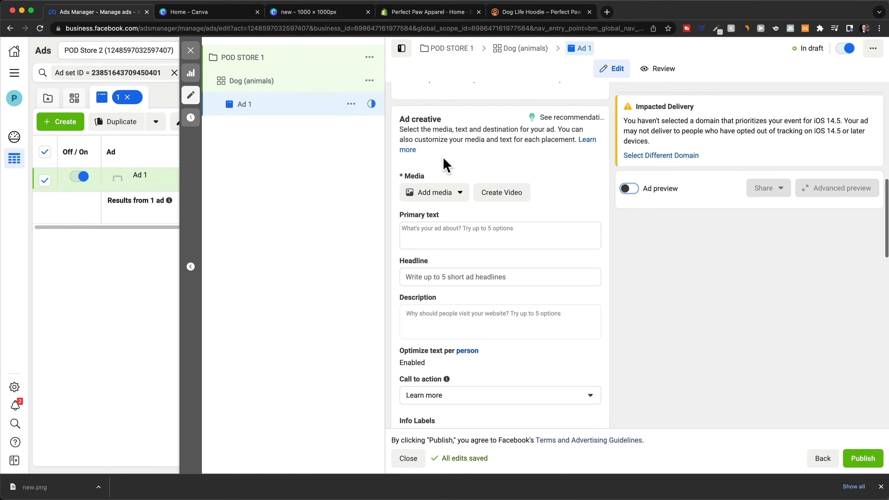
click(462, 195)
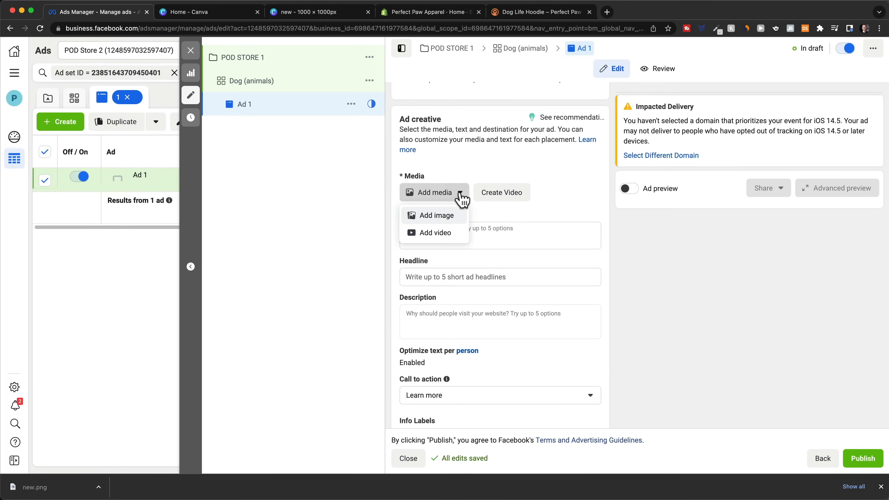
click(435, 216)
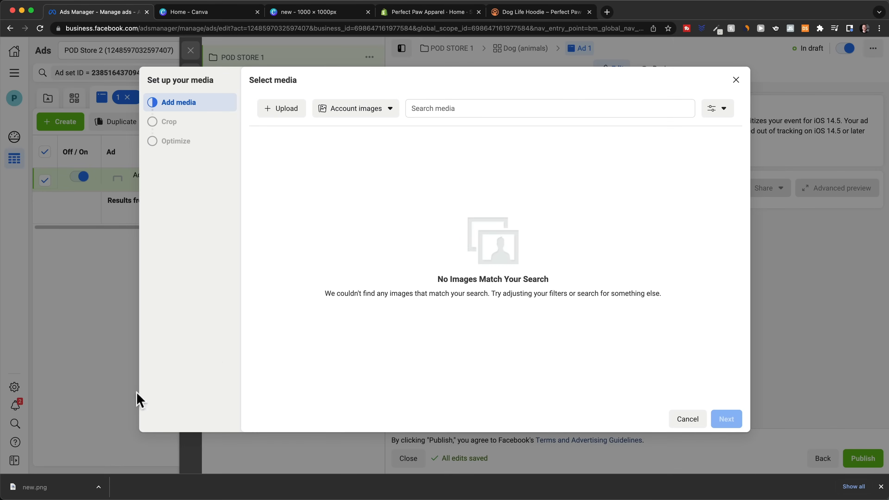
drag(50, 490, 500, 267)
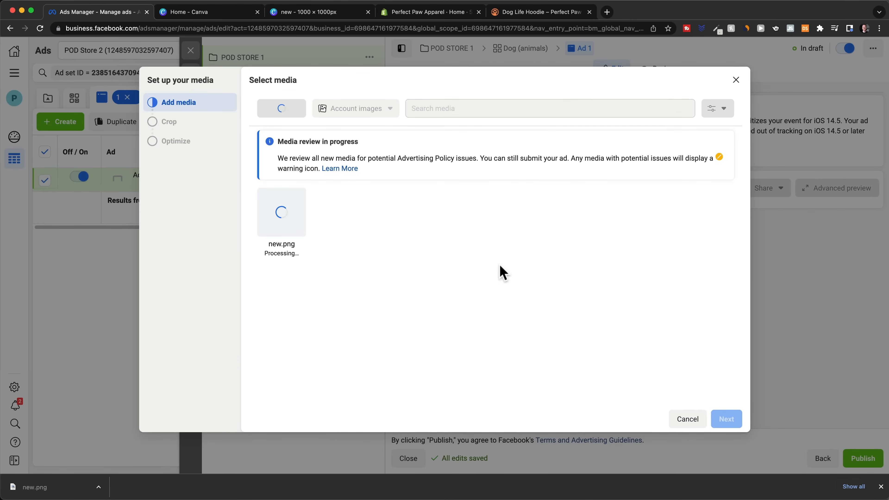
Finish the media setup with the original crops for all placements and turn on the ad preview
click(721, 419)
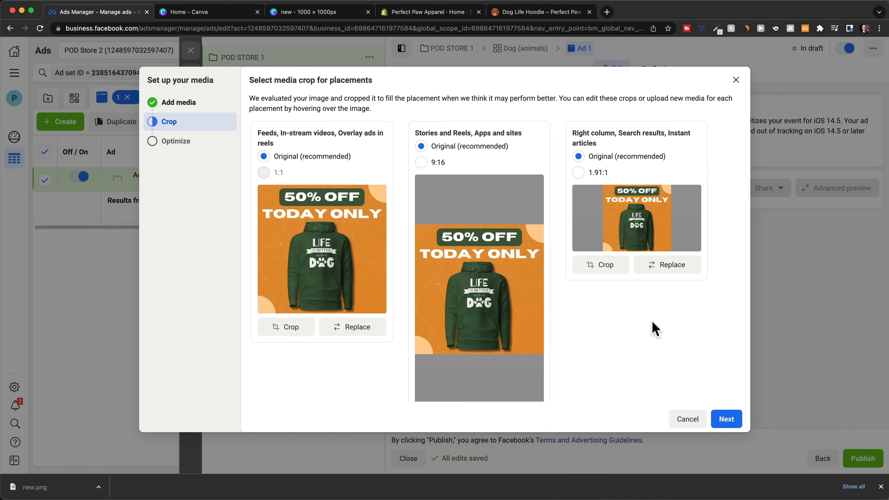
click(728, 418)
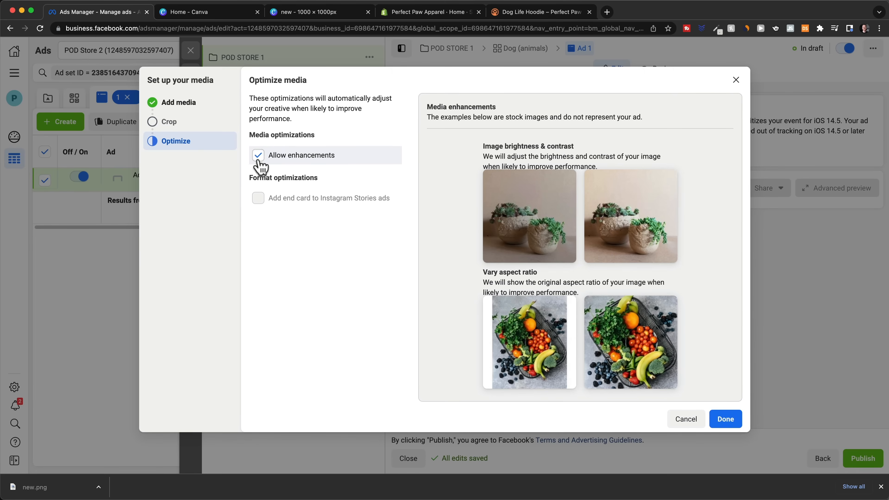
click(723, 418)
click(628, 189)
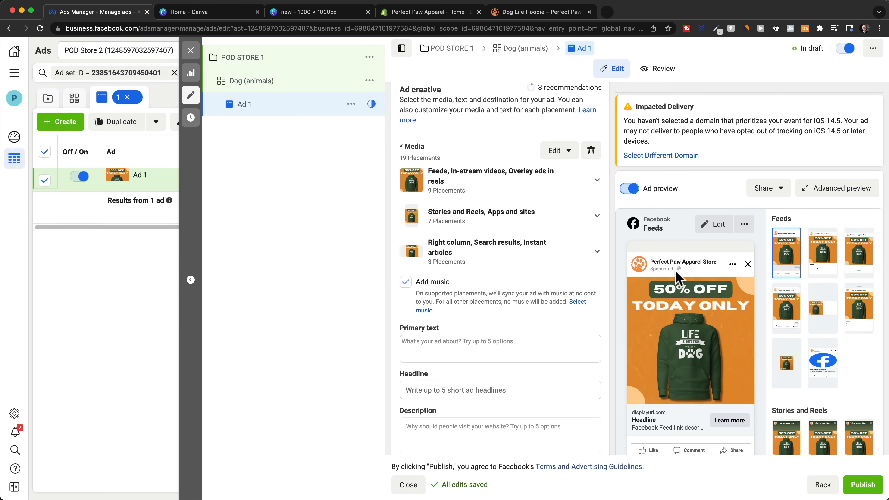
Enter the two-line primary text "🐶 Do you love dogs? 🐾 Share your love of dogs with everyone you meet in this hoodie."
scroll(501, 331, down, 3)
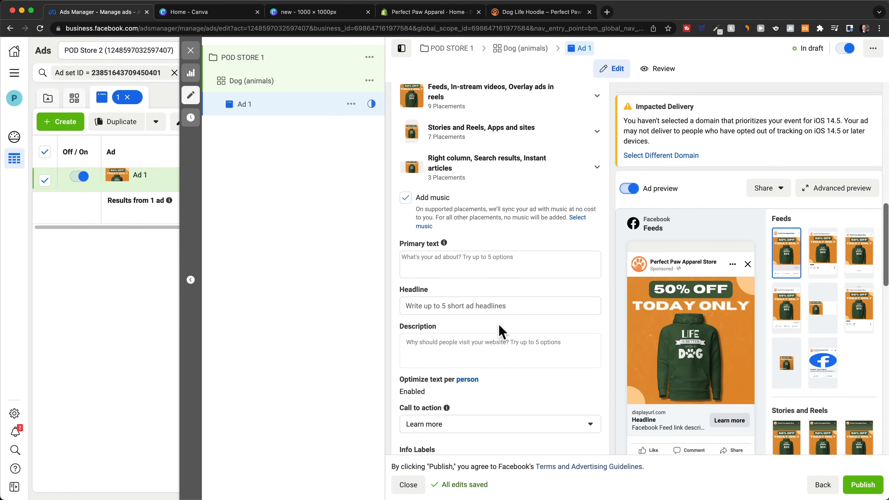
click(437, 237)
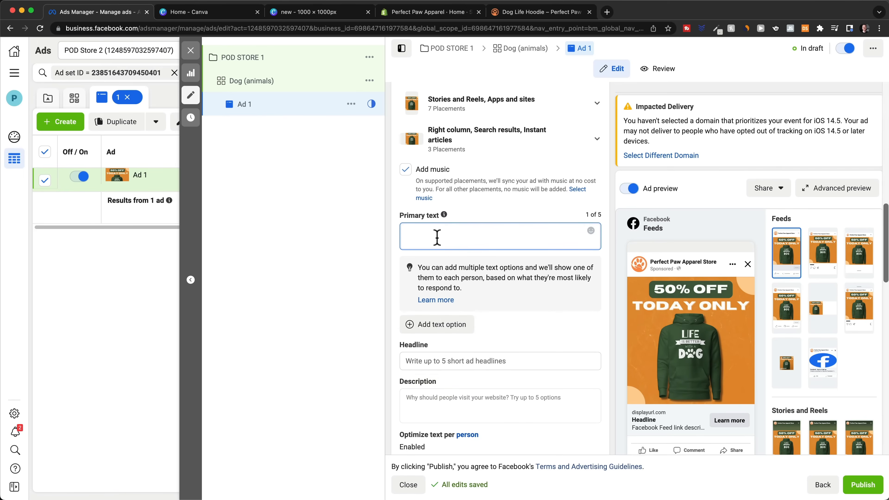
mouse_move(692, 287)
text(🐶 Do you love dogs? 🐾 Share your love of dogs with everyone you meet in this hoodie.)
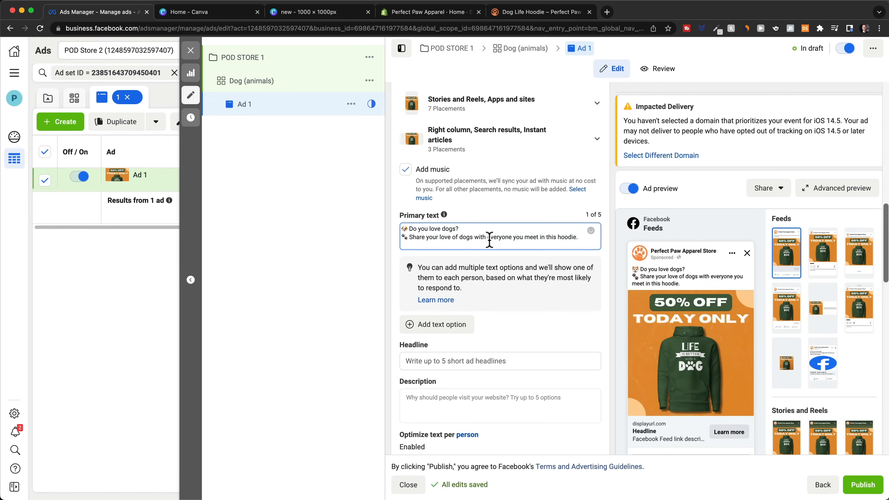
Set the ad's headline to "Perfect Paw Apparel"
scroll(535, 277, down, 3)
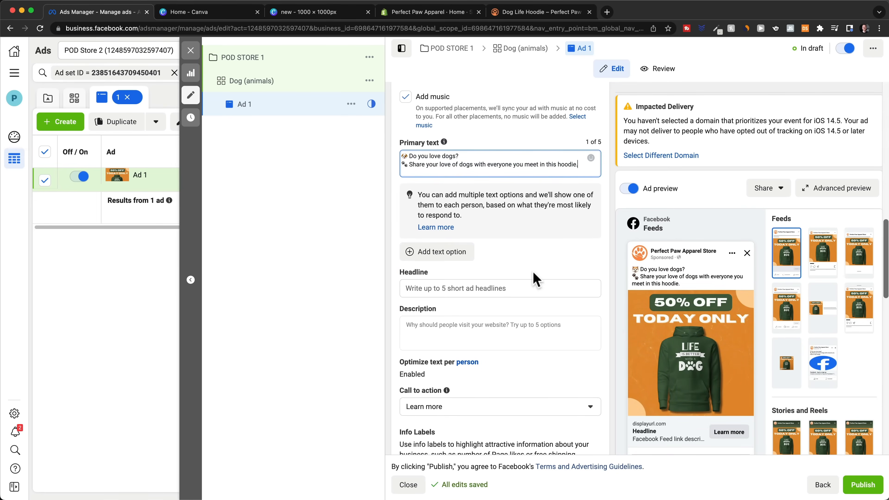
click(475, 274)
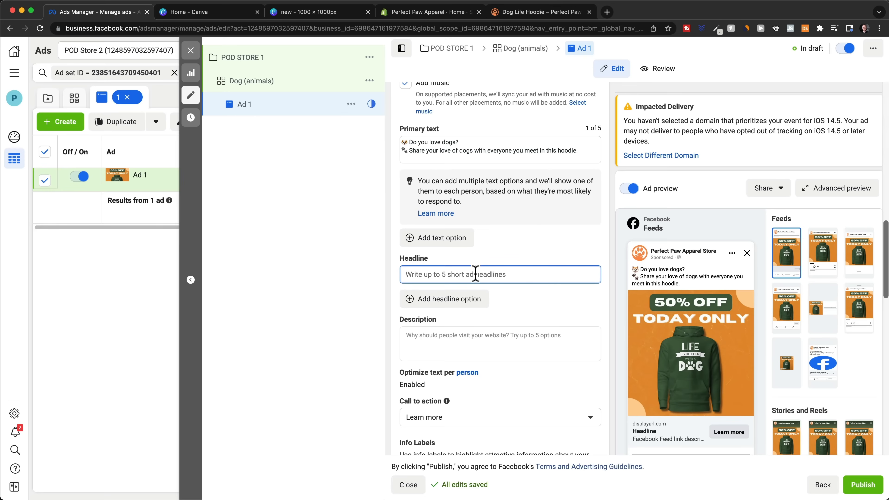
text(Perfect Paw Appare)
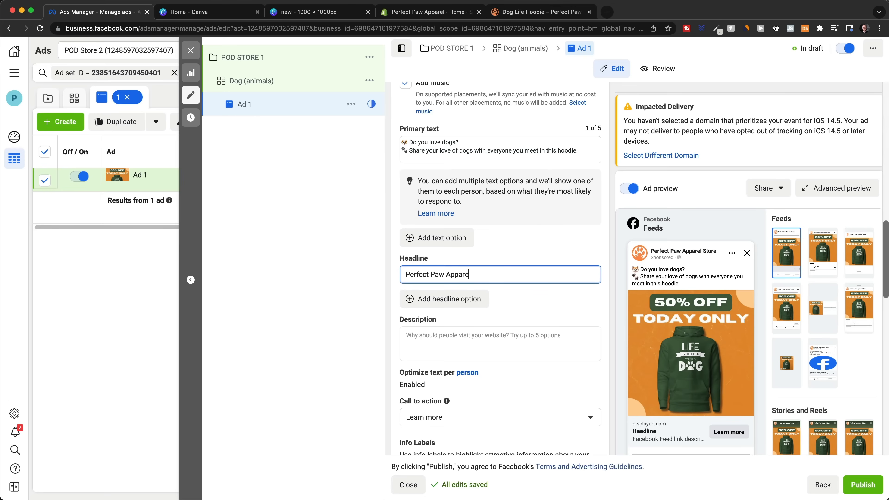
text(l)
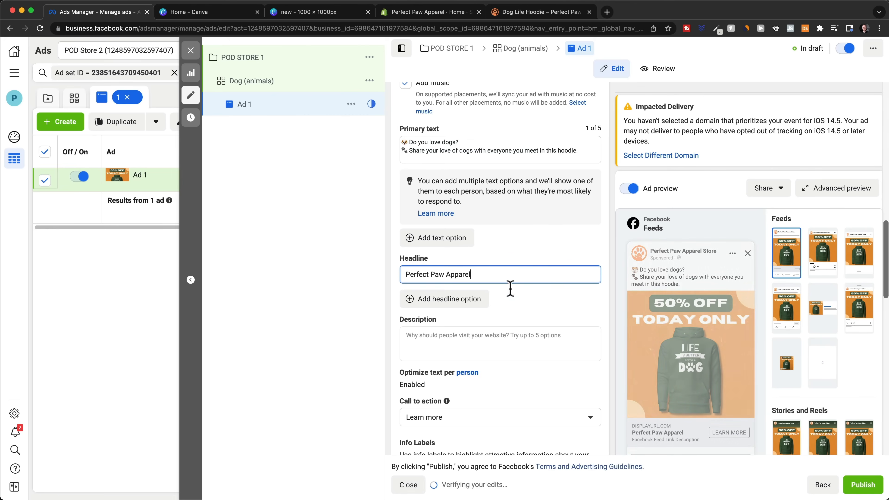
Set the ad's description to "50% OFF ONLY TODAY"
scroll(549, 274, down, 3)
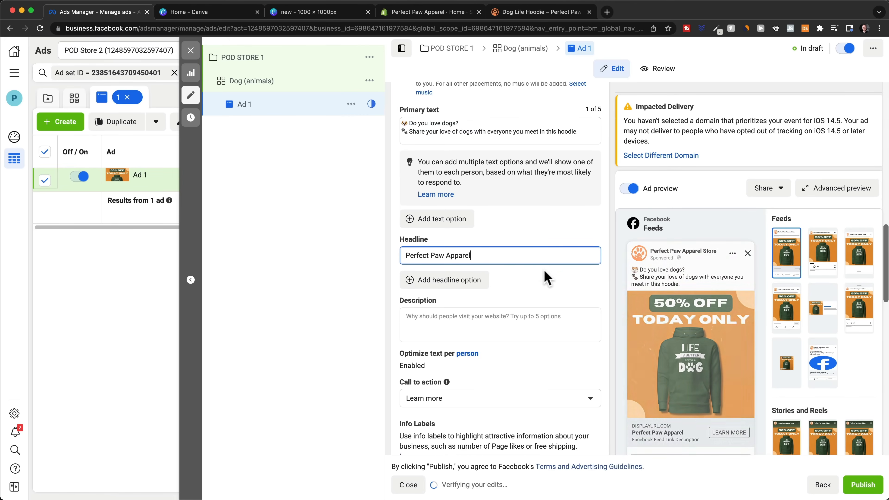
click(441, 280)
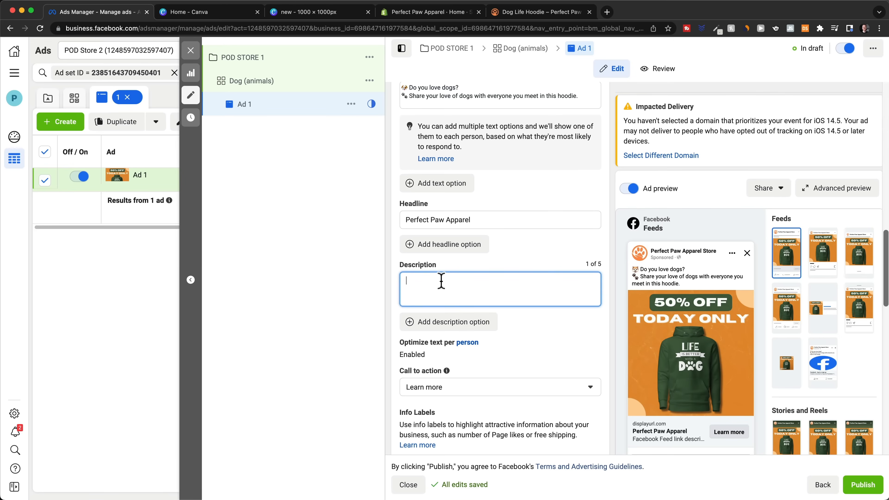
text(50% OFF ONLY TODAY)
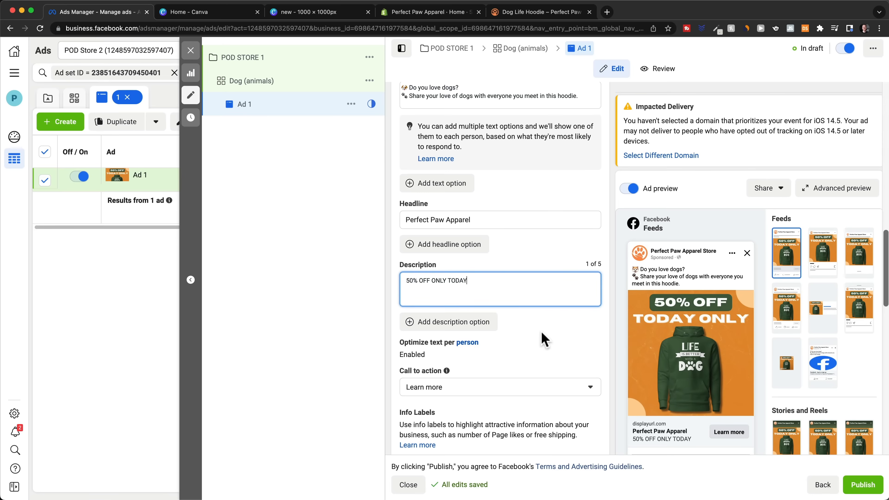
Change the ad's call to action to Shop now
scroll(604, 248, down, 5)
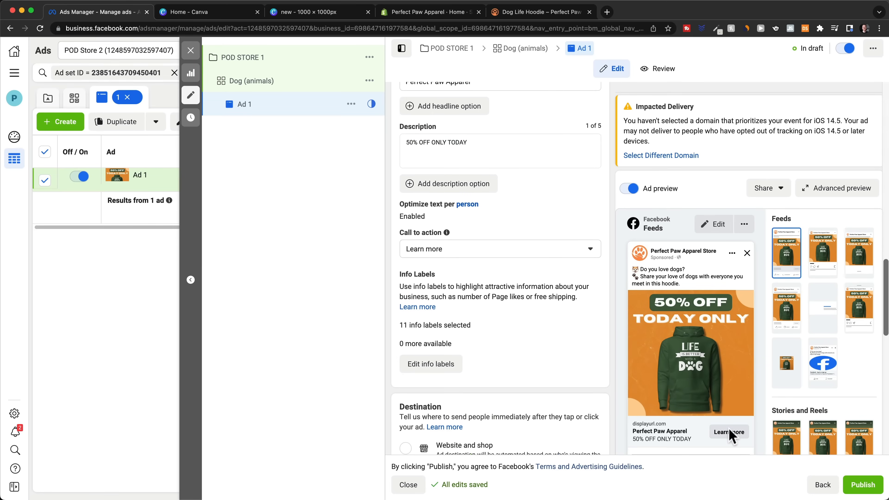
click(589, 251)
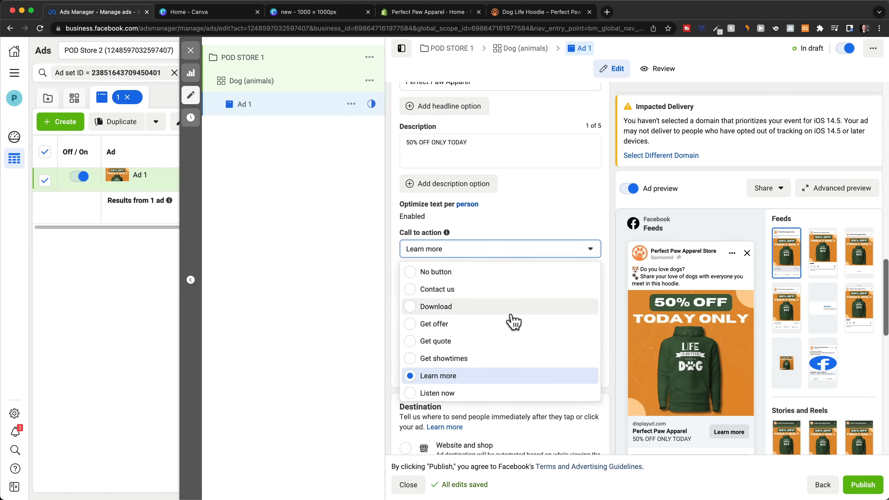
scroll(512, 322, down, 5)
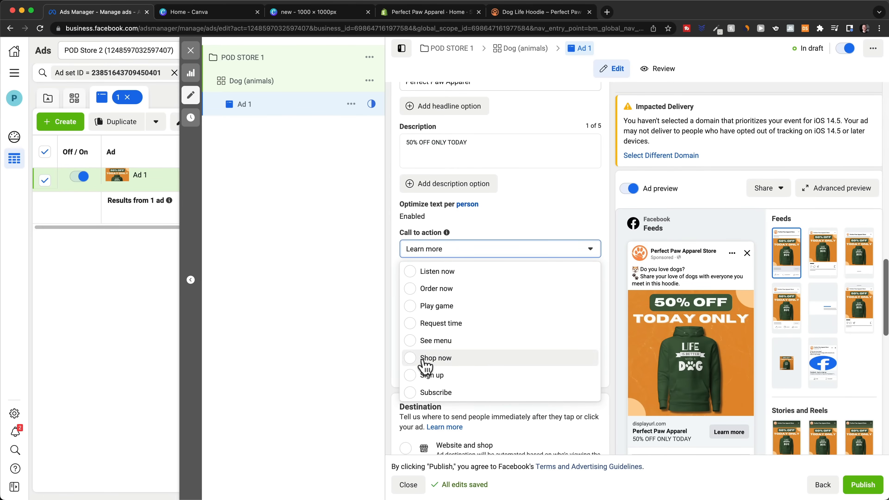
click(424, 358)
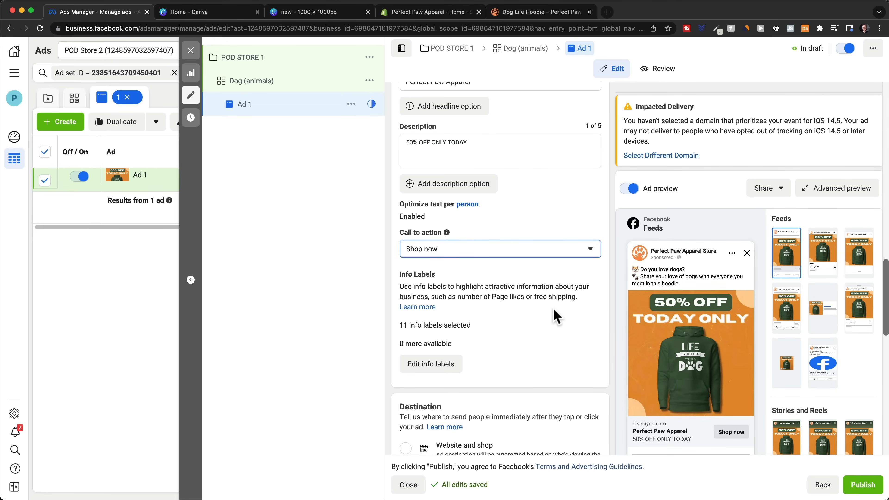
Find the ad's Website URL field, and switch to Shopify to copy the Dog Life Hoodie's product URL from its search engine listing
scroll(597, 308, down, 6)
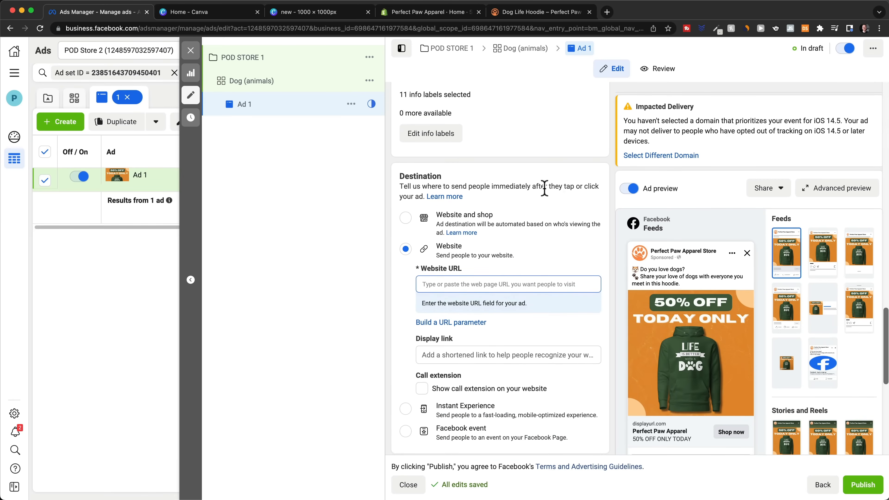
scroll(495, 226, down, 1)
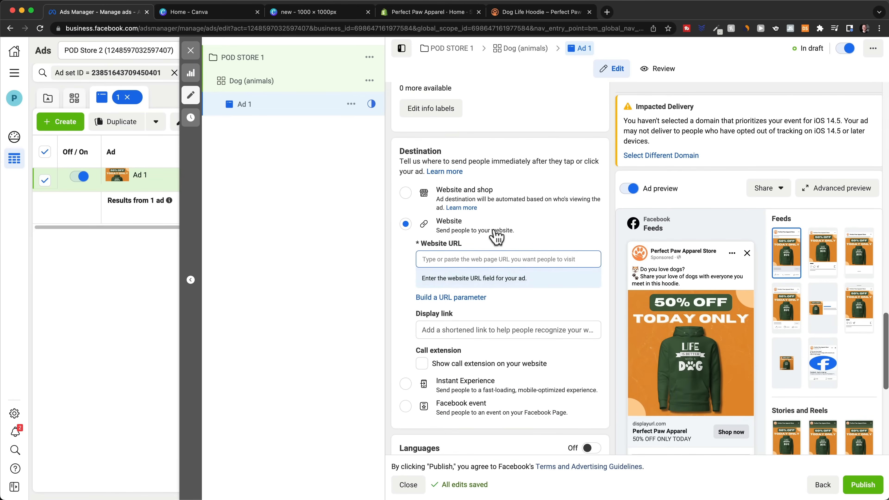
click(451, 258)
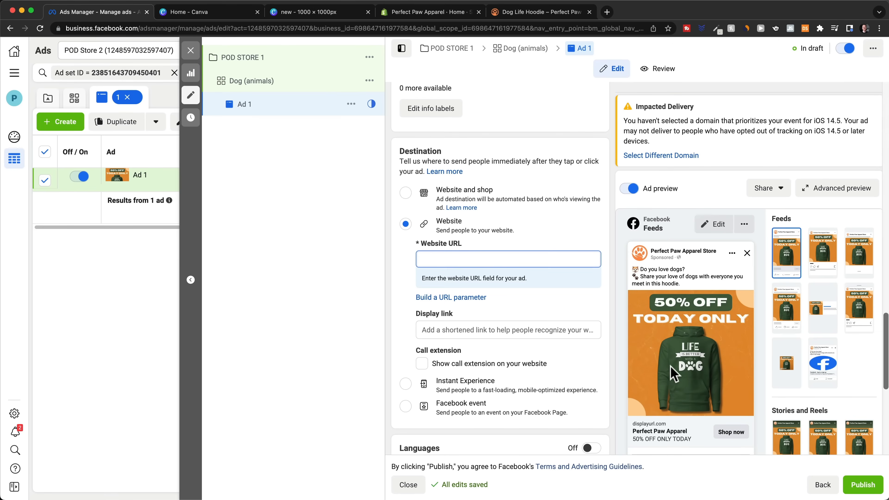
click(620, 246)
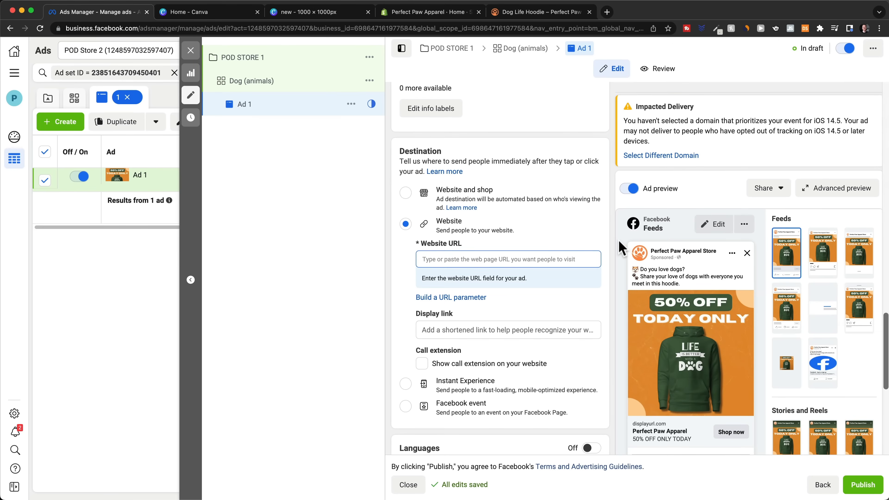
mouse_move(467, 242)
click(431, 12)
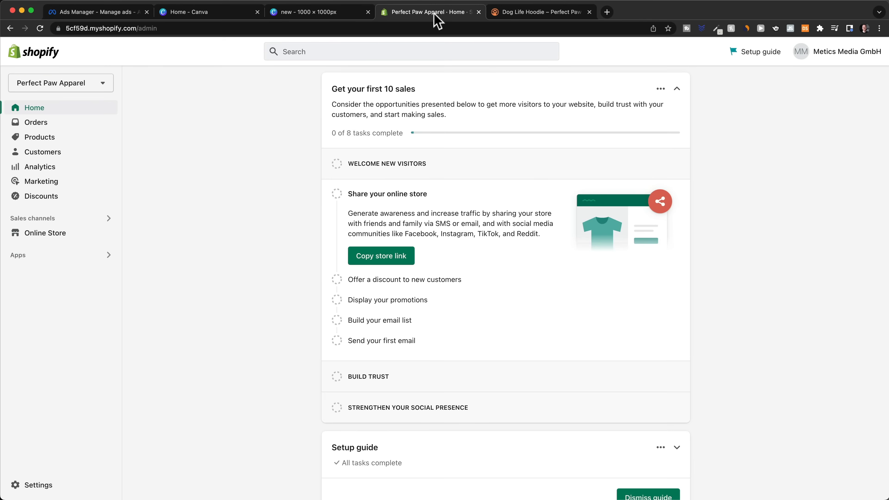
click(61, 139)
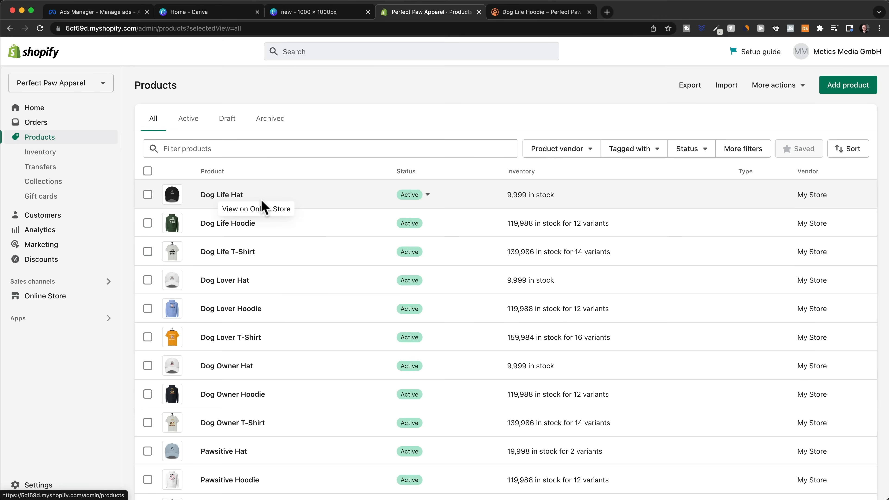
click(228, 224)
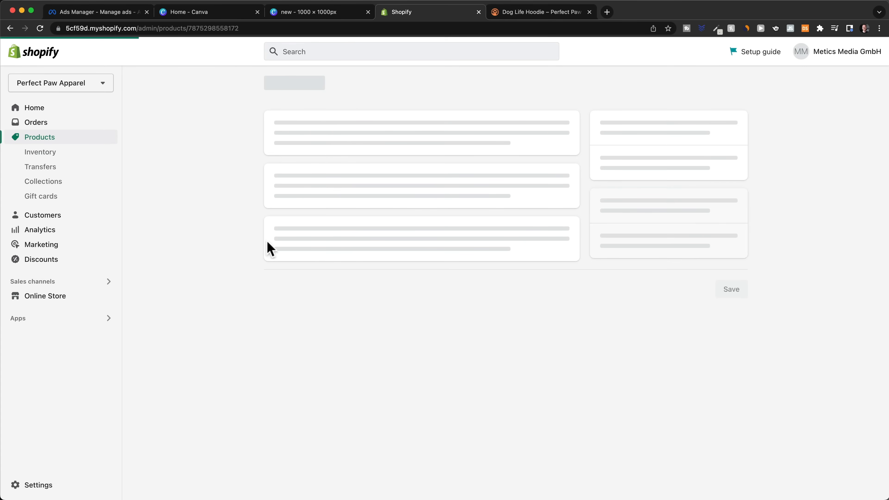
scroll(234, 249, down, 20)
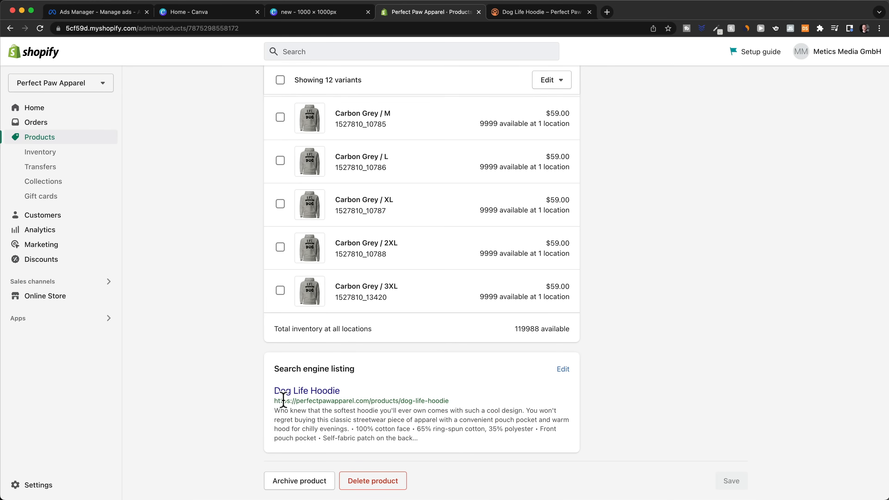
drag(276, 400, 467, 407)
key(super+c)
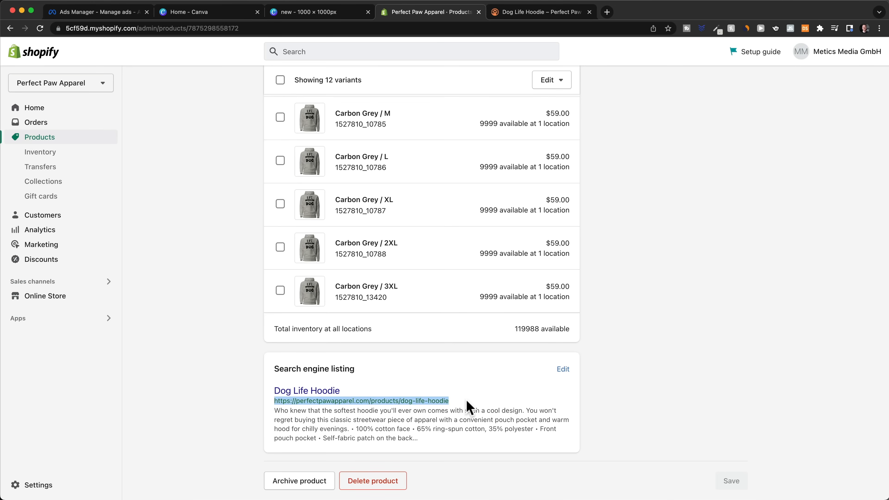
click(128, 13)
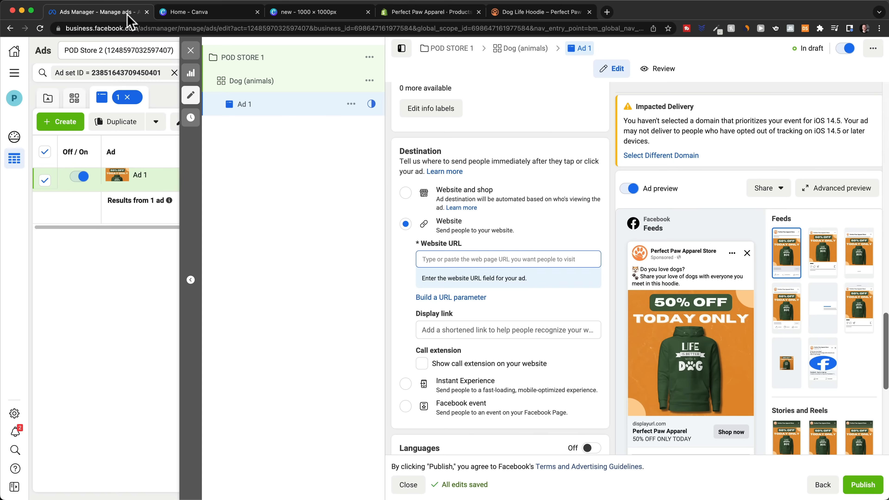
key(super+v)
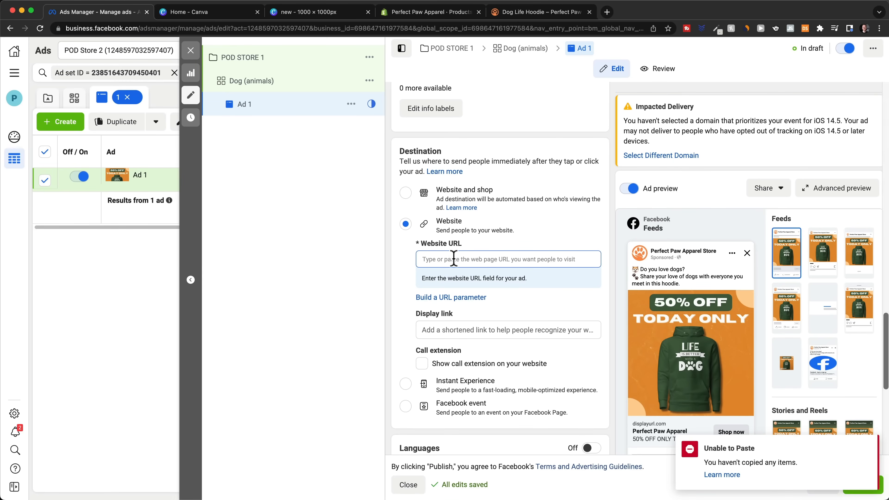
click(453, 258)
key(super+v)
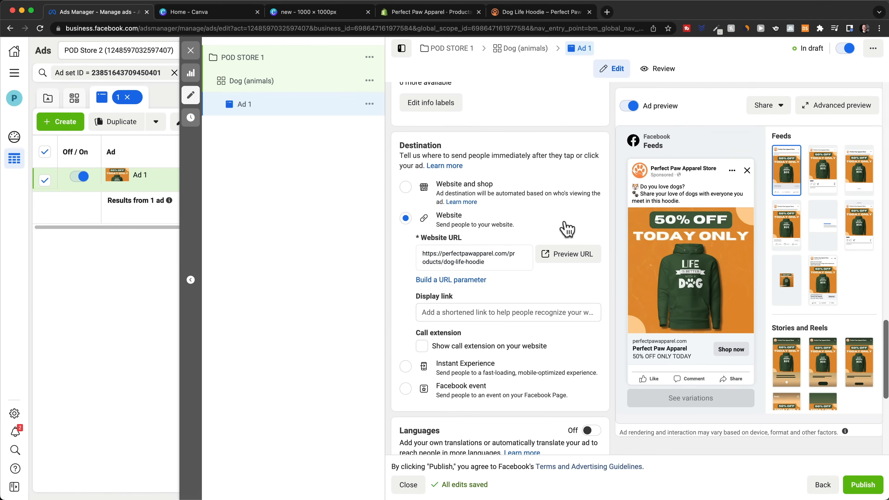
Preview the ad's website URL and look over the Dog Life Hoodie product page and its price
click(569, 255)
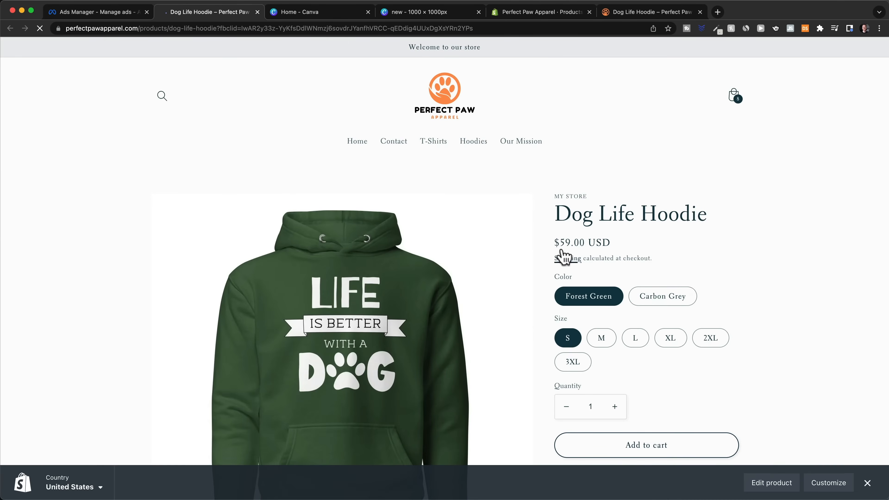
scroll(542, 259, down, 5)
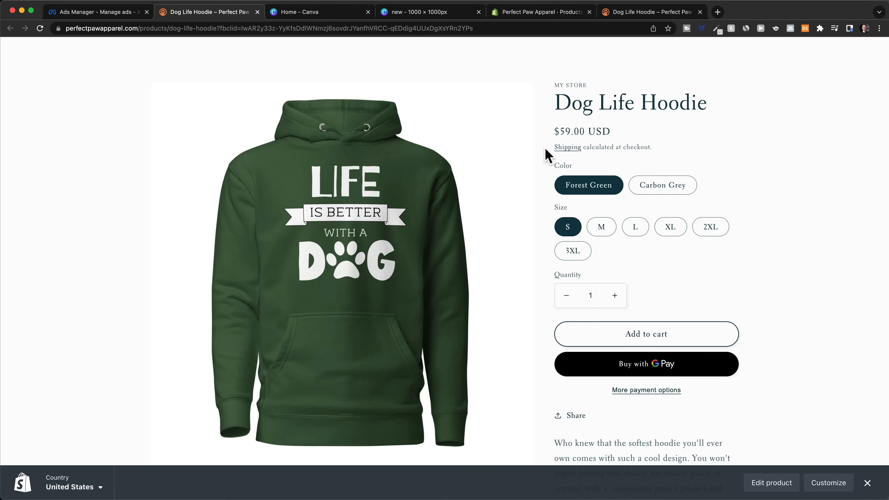
scroll(546, 154, up, 5)
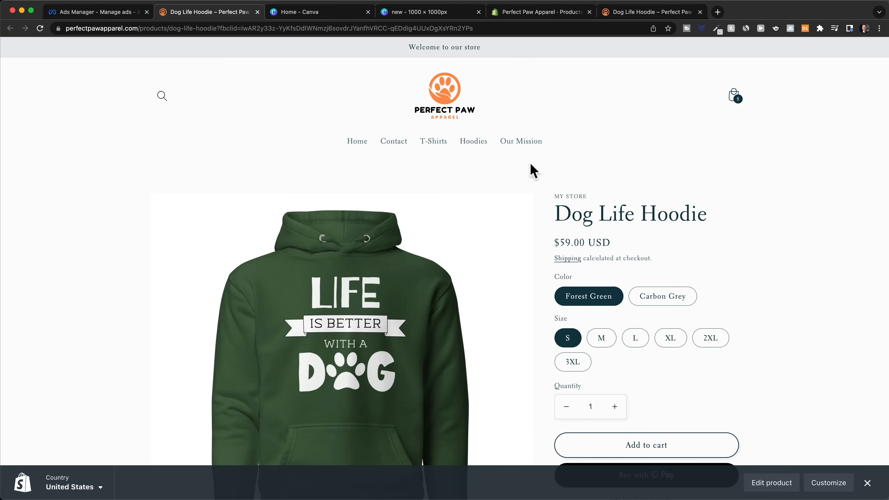
scroll(542, 311, down, 2)
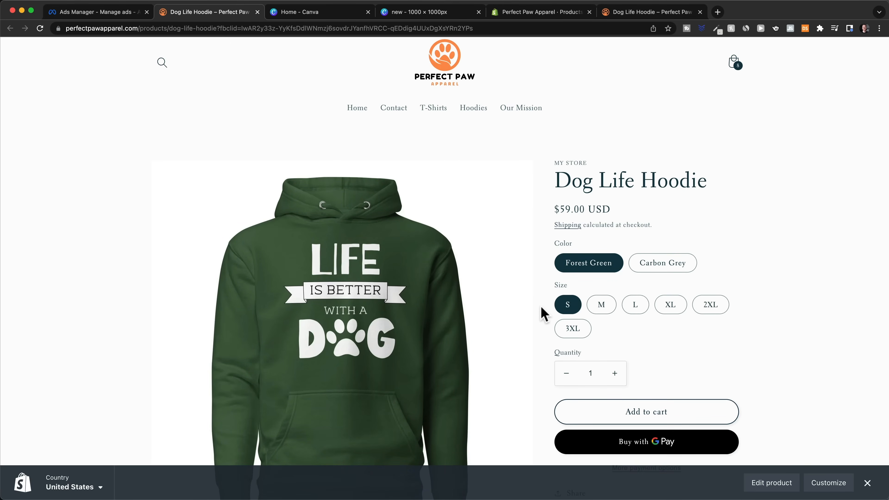
Switch to Shopify and open the Dog Life Hoodie's variants in the bulk editor
click(521, 14)
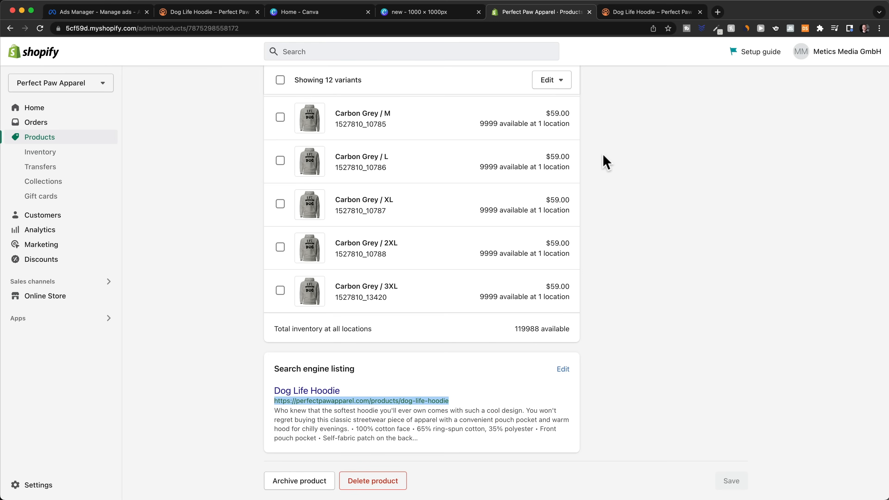
scroll(639, 337, up, 12)
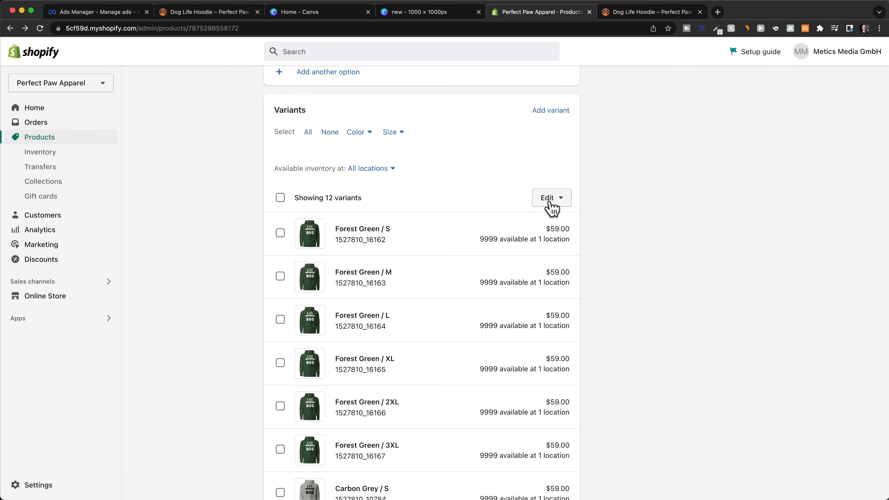
click(556, 198)
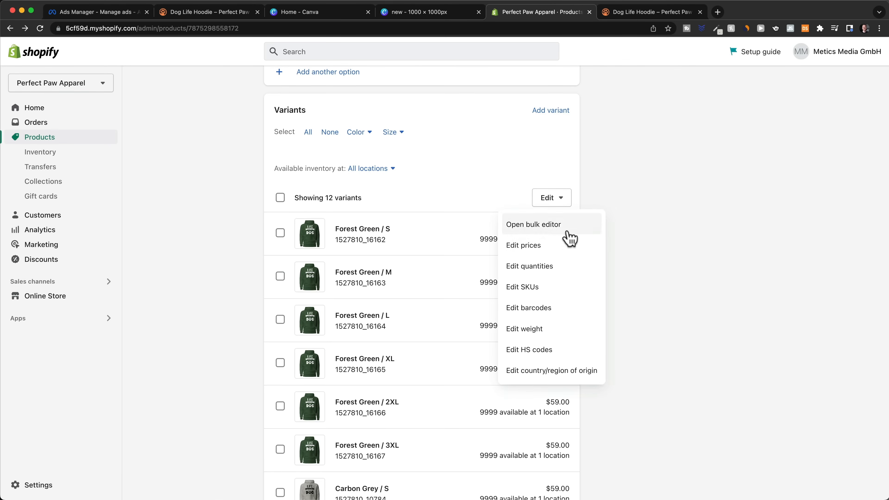
click(557, 228)
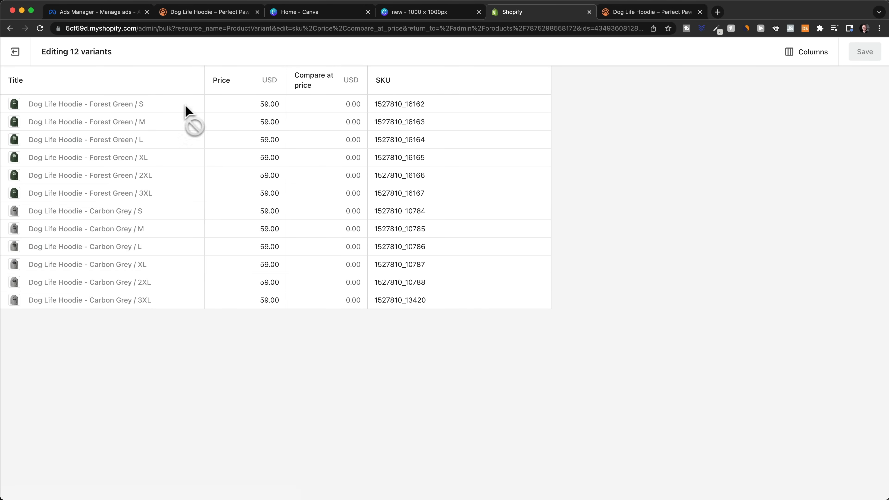
Set the compare-at price of all the hoodie variants to 119.00 USD and save the changes
click(341, 104)
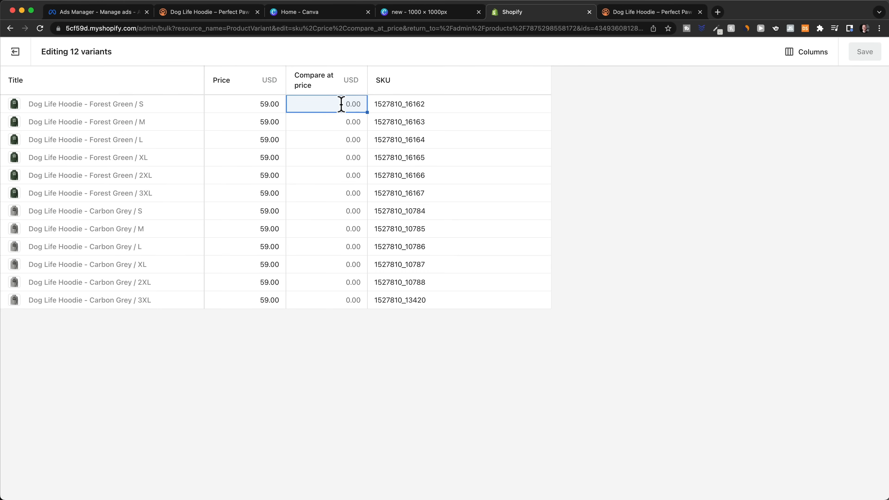
text(119)
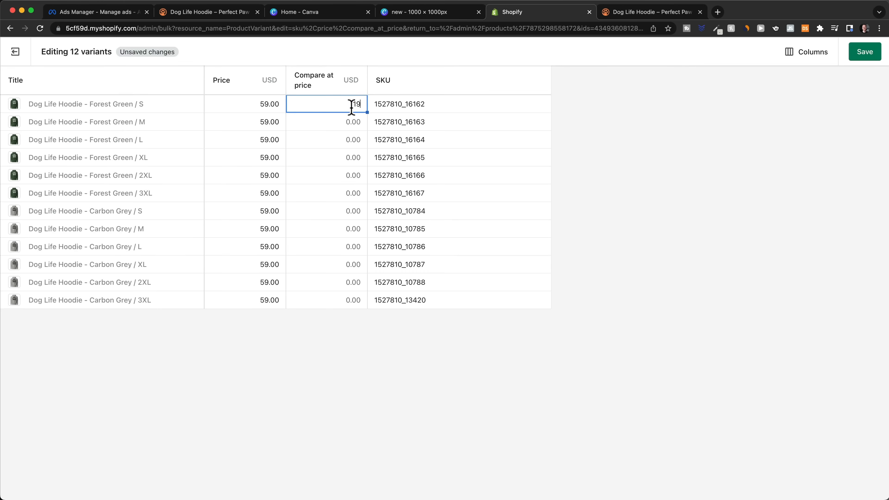
click(351, 123)
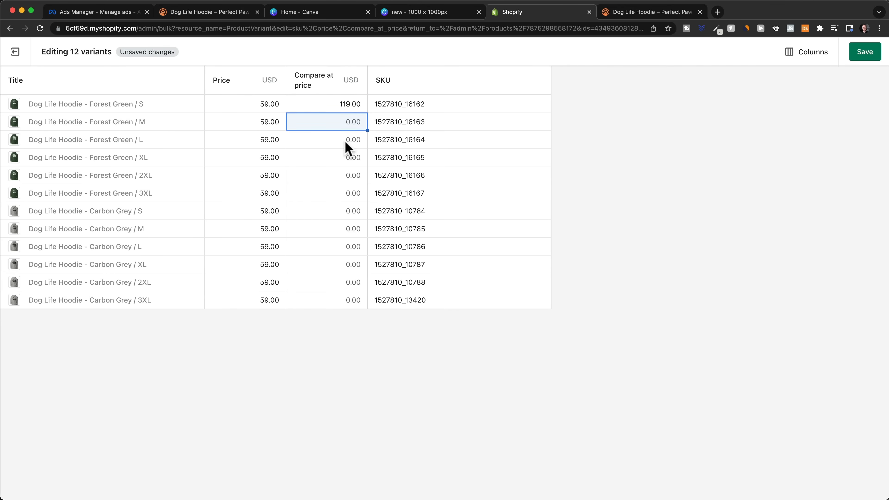
click(346, 142)
click(344, 119)
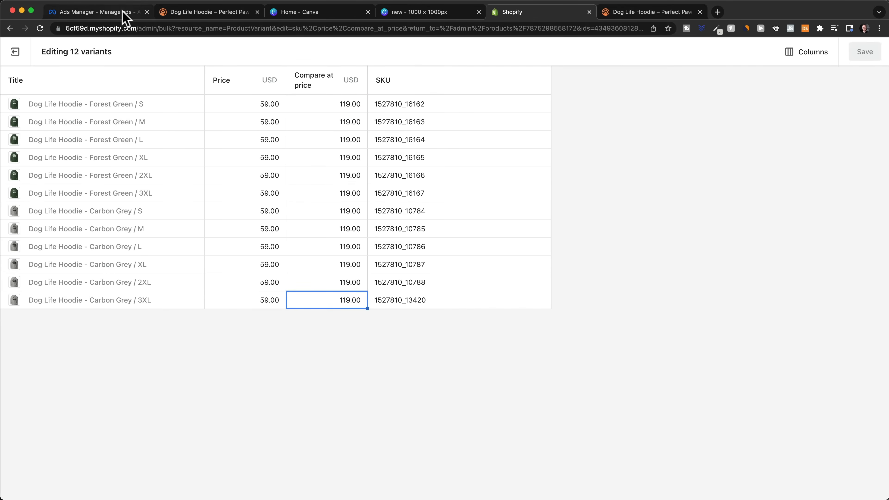
Switch to Ads Manager, preview the ad's website URL again and check the hoodie's sale pricing on the product page
click(124, 14)
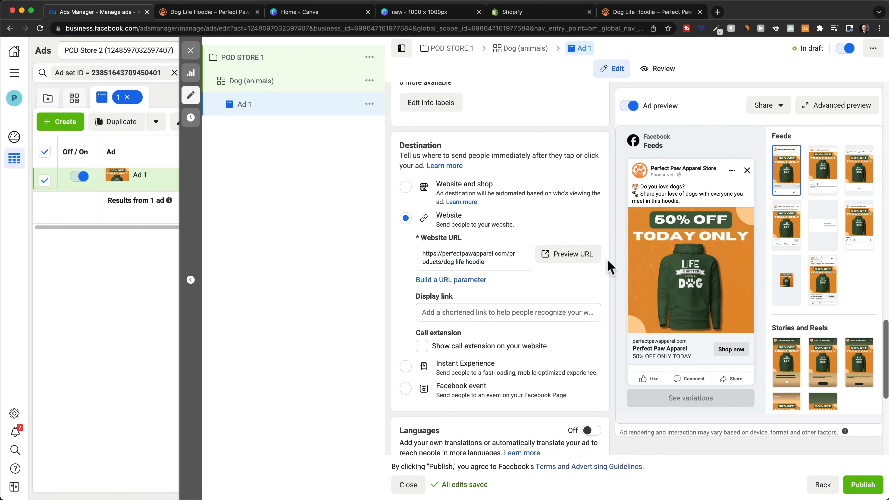
click(582, 260)
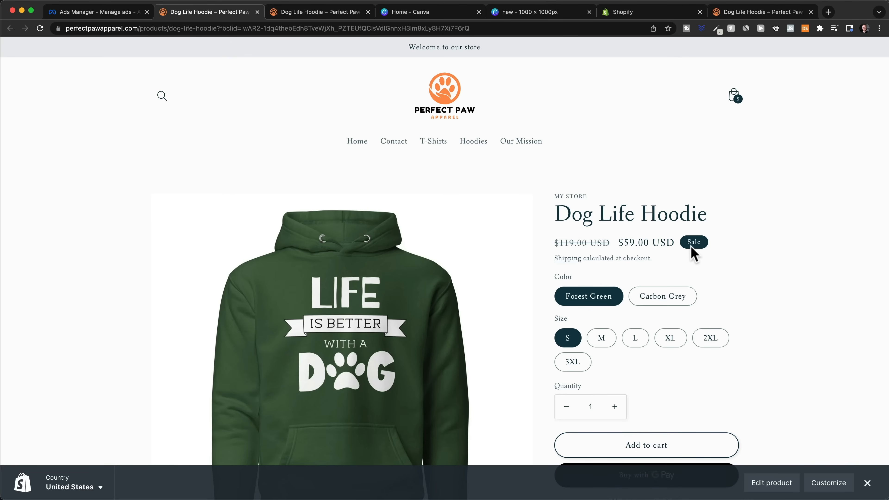
drag(552, 243, 676, 242)
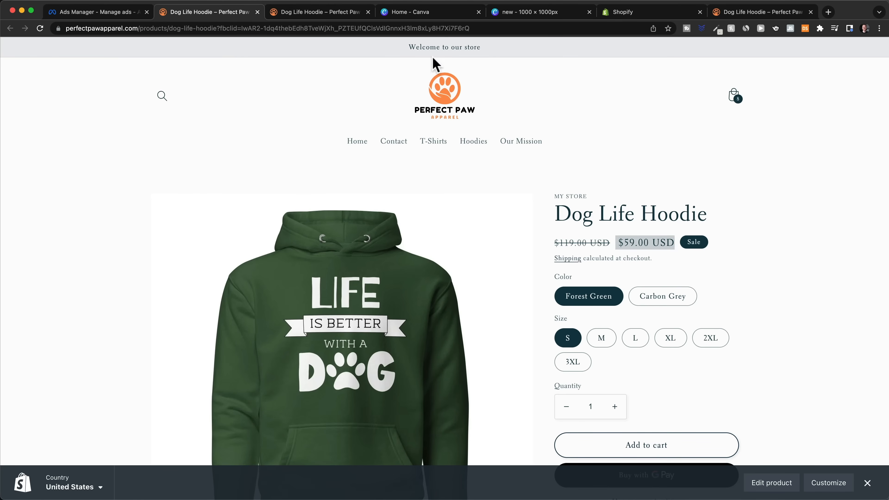
Switch to Shopify, leave the bulk editor and open the store's live Studio theme for customization
click(620, 14)
click(13, 55)
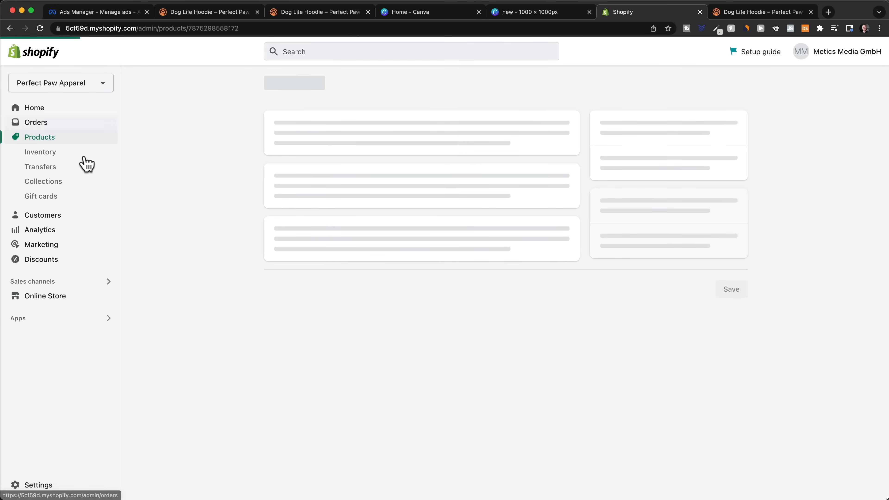
click(79, 299)
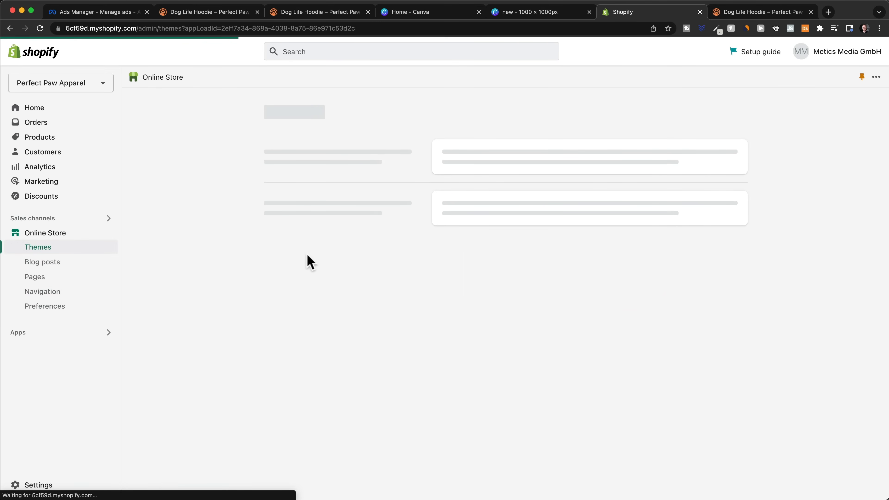
click(701, 157)
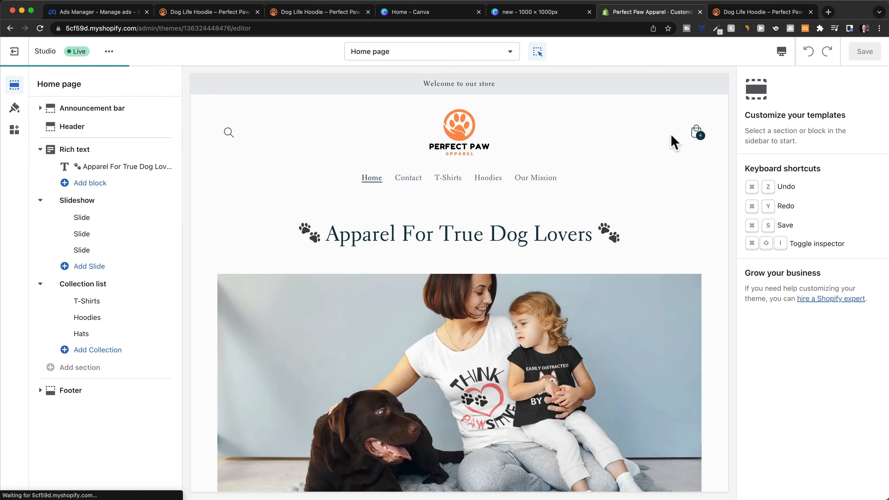
Change the announcement bar text from the welcome message to "50% OFF ONLY TODAY"
click(457, 84)
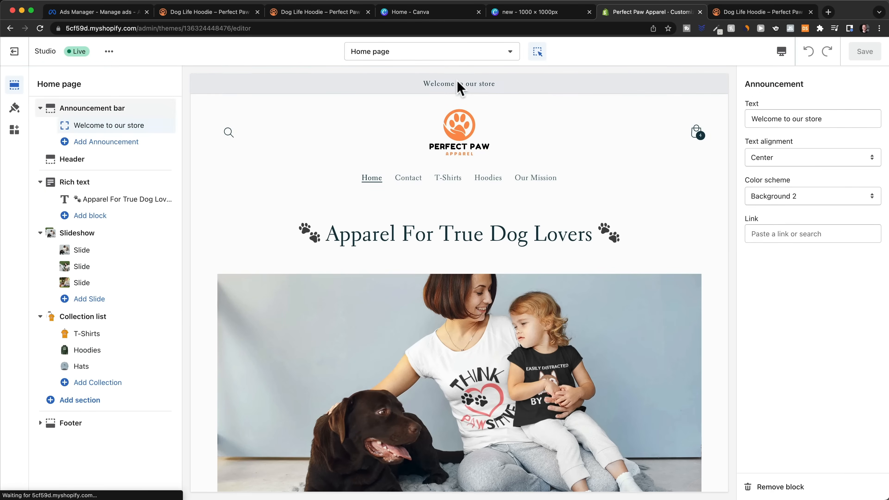
triple_click(837, 119)
text(50)
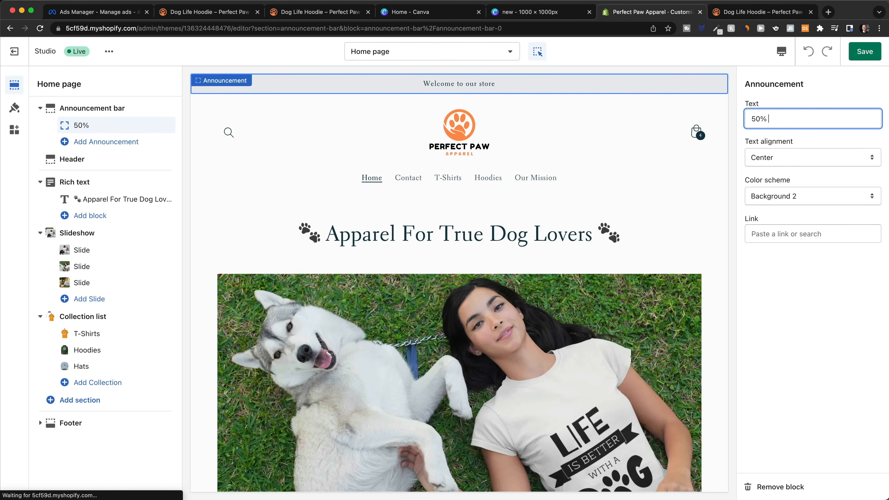
text(% OFF ONLY TODA)
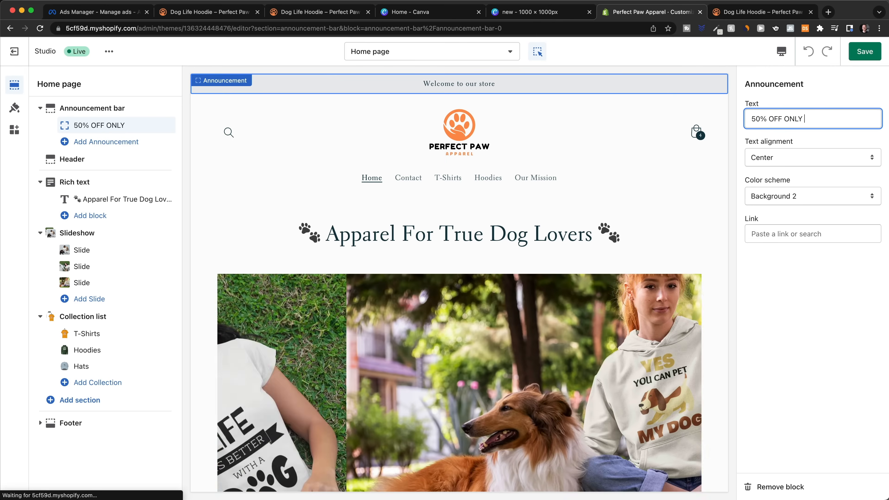
text(Y)
click(536, 123)
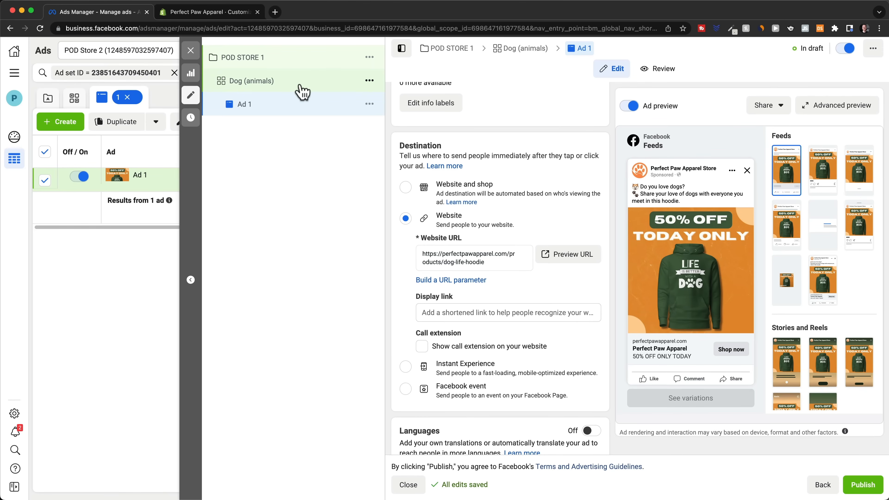
Duplicate Ad 1 as one copy within its original campaign
click(370, 107)
click(421, 157)
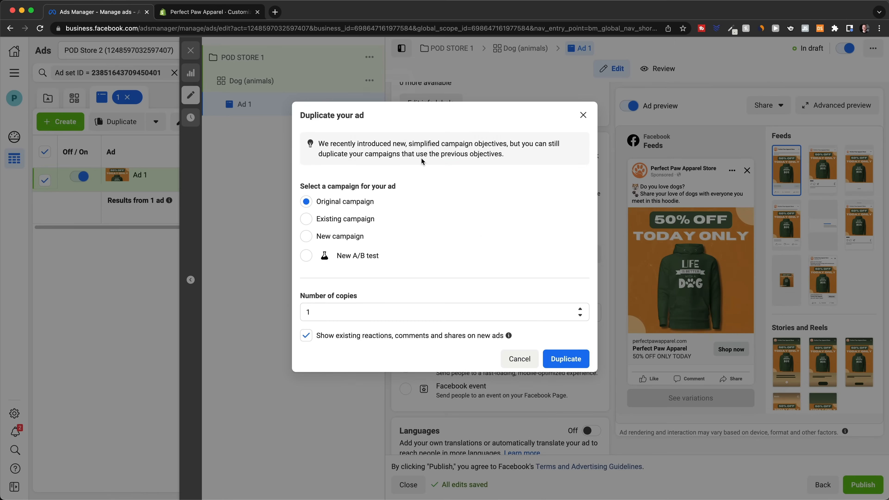
click(338, 312)
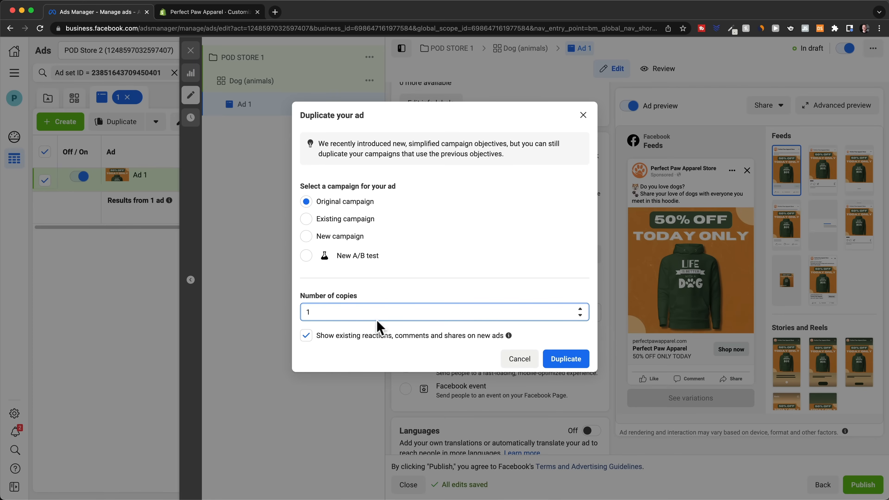
click(567, 359)
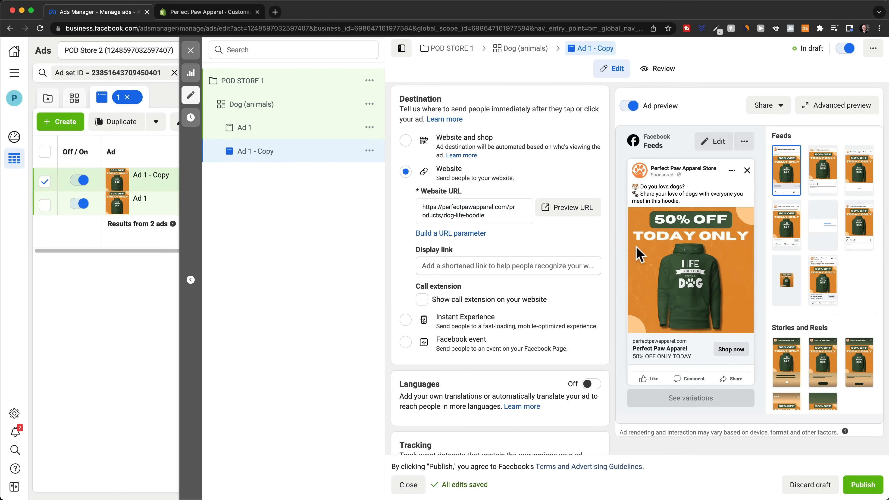
Delete the duplicated ad, Ad 1 - Copy
click(369, 150)
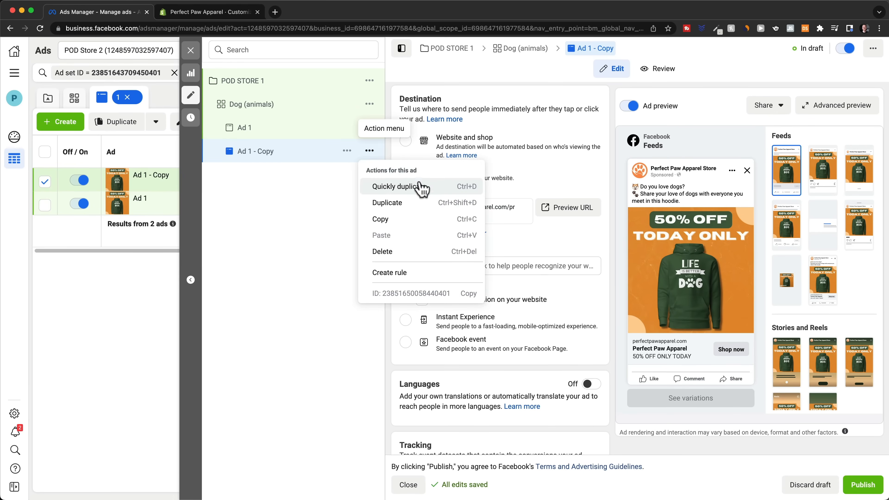
click(399, 255)
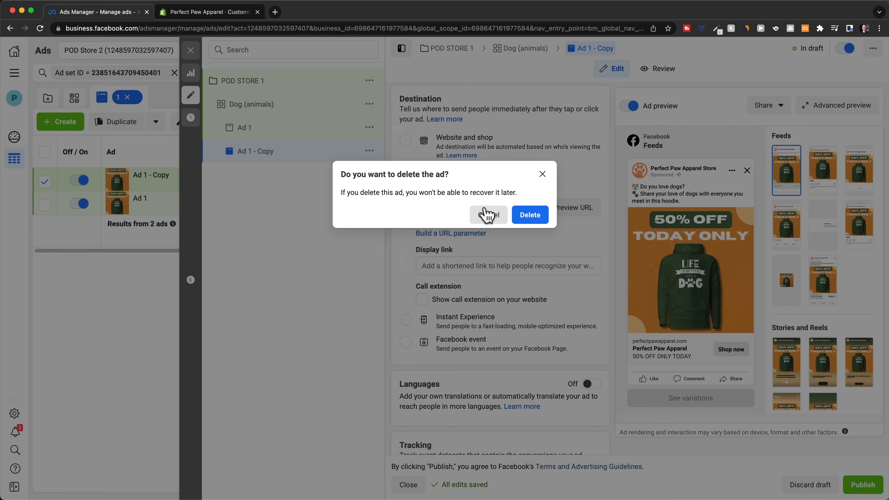
click(523, 217)
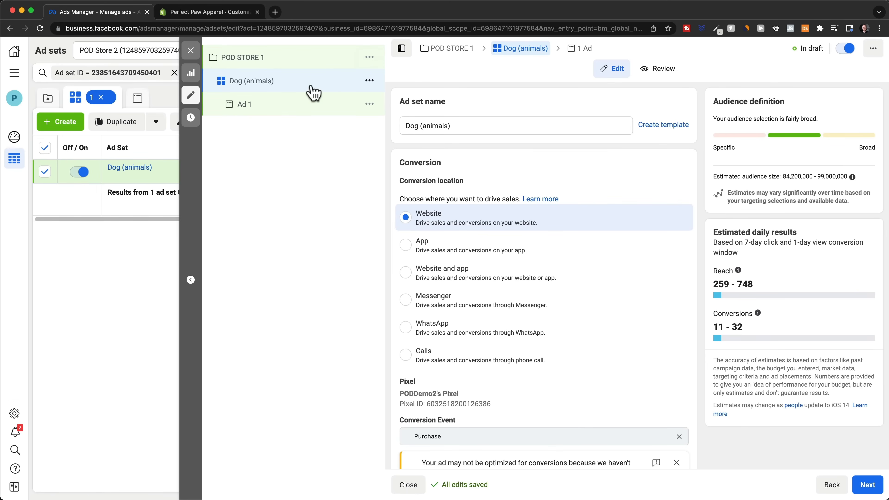
Duplicate the Dog (animals) ad set within the original campaign, making 5 copies
click(369, 80)
click(419, 132)
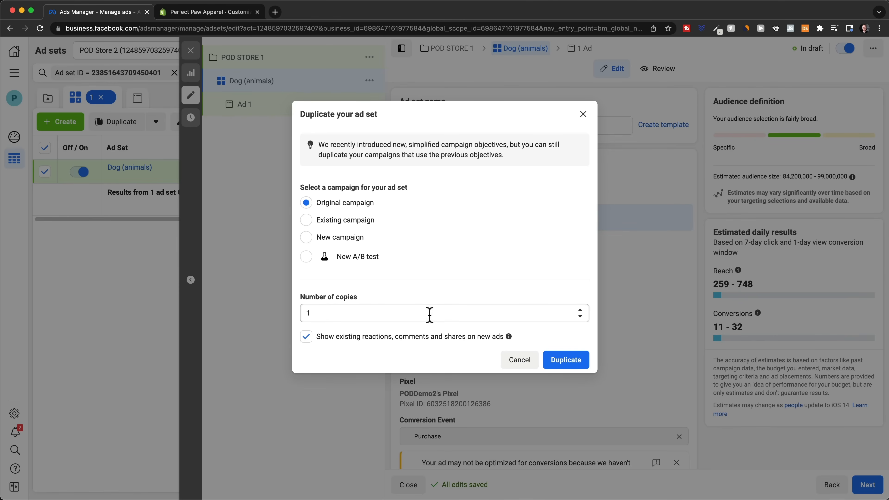
drag(429, 314, 295, 316)
text(5)
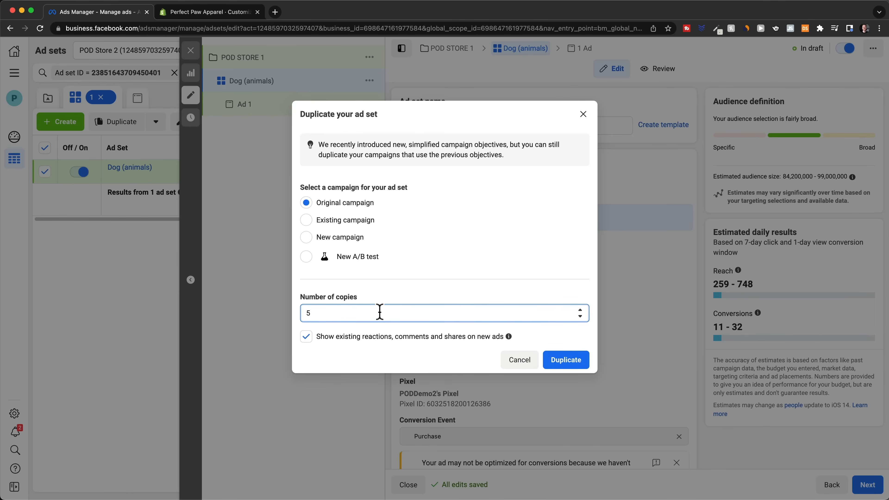
click(567, 363)
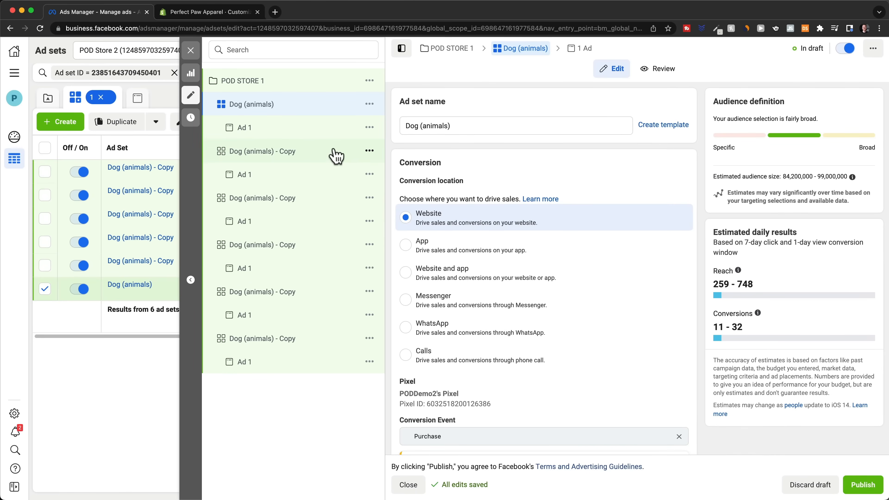
In the first Dog (animals) ad set copy, search the detailed targeting interests for "dog"
click(314, 160)
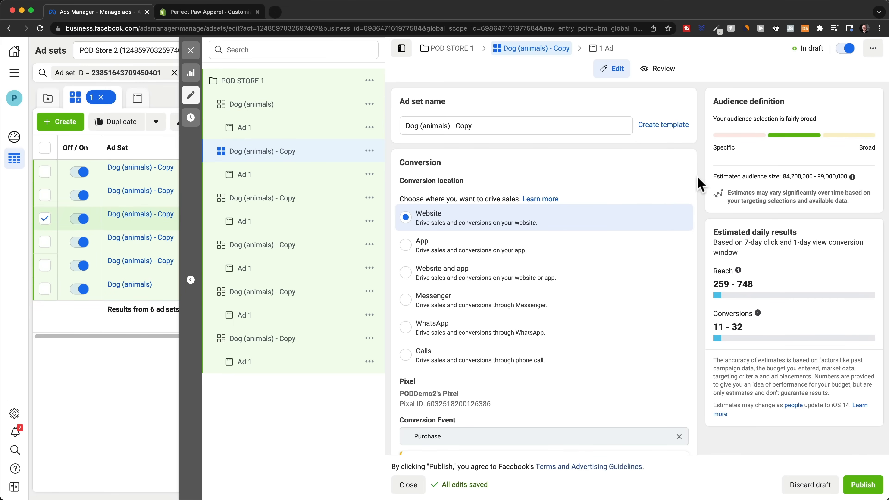
scroll(698, 191, down, 15)
scroll(699, 192, down, 10)
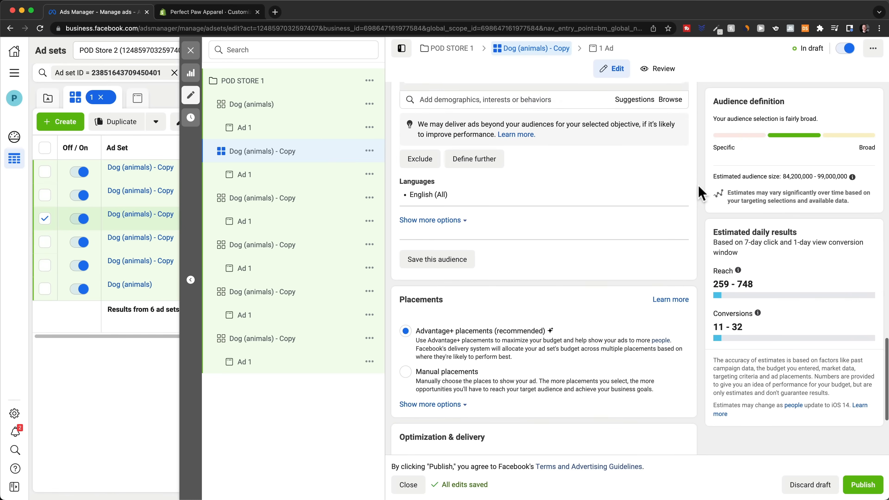
scroll(698, 192, up, 8)
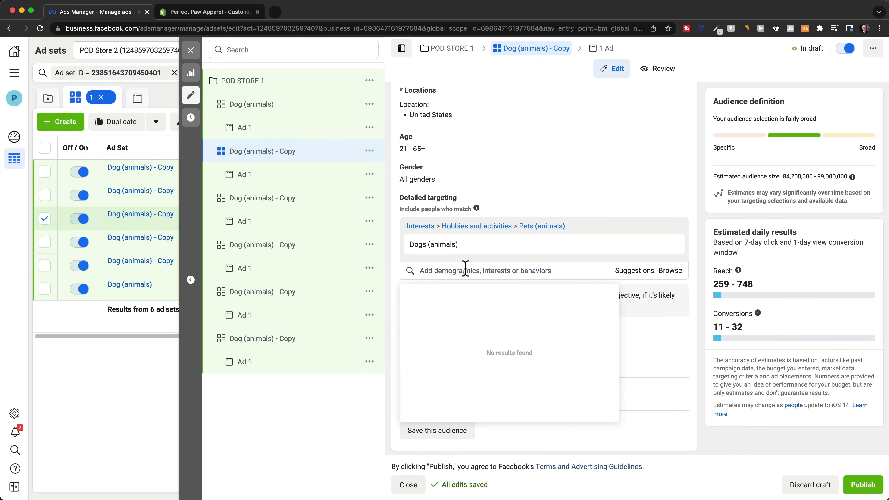
click(465, 270)
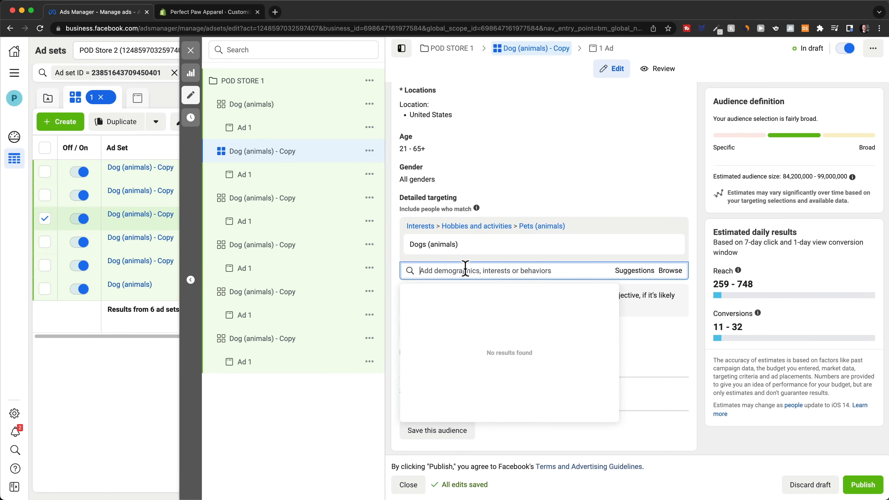
text(dog)
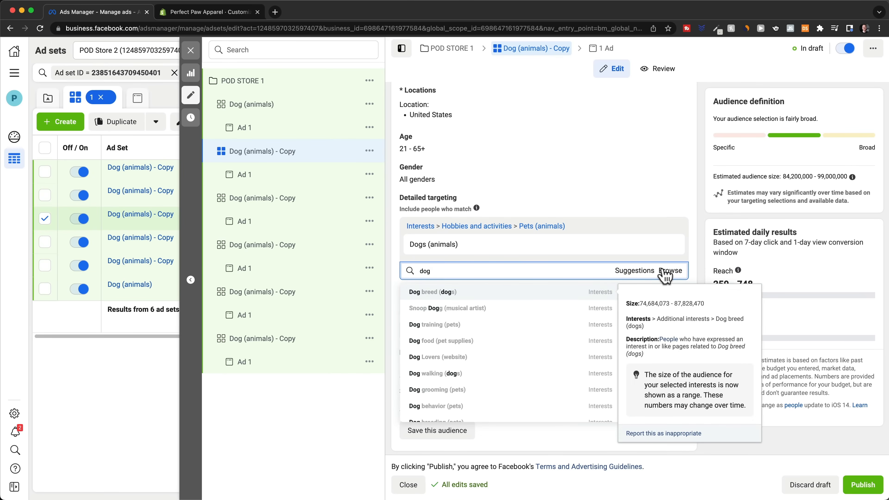
Using the suggested interests, replace Dogs (animals) with Puppy (dogs) in the ad set's detailed targeting
click(633, 275)
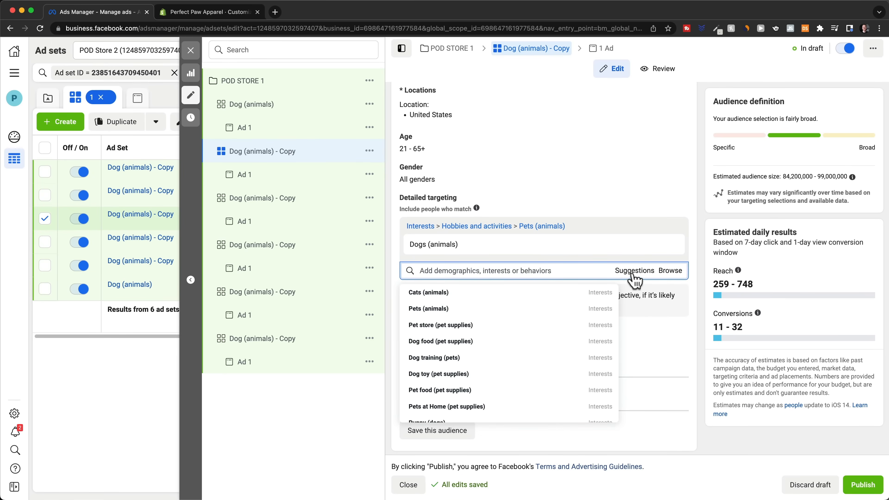
mouse_move(466, 249)
mouse_move(497, 312)
scroll(498, 317, down, 2)
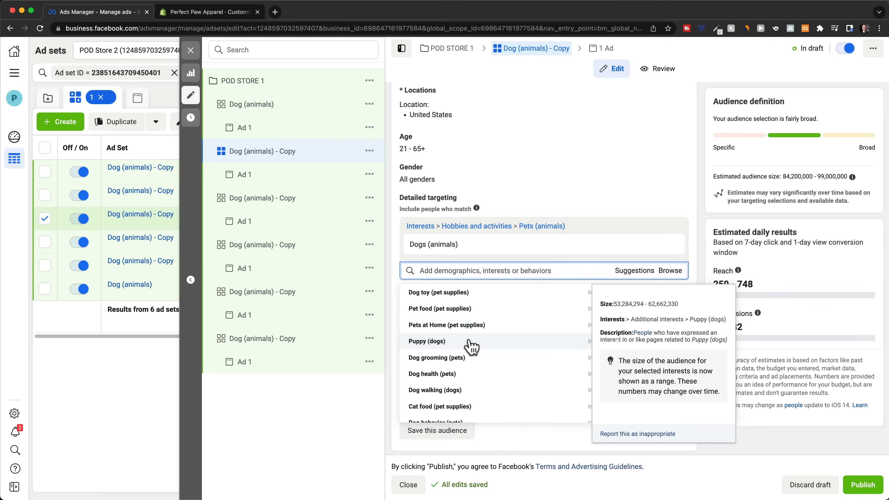
click(450, 342)
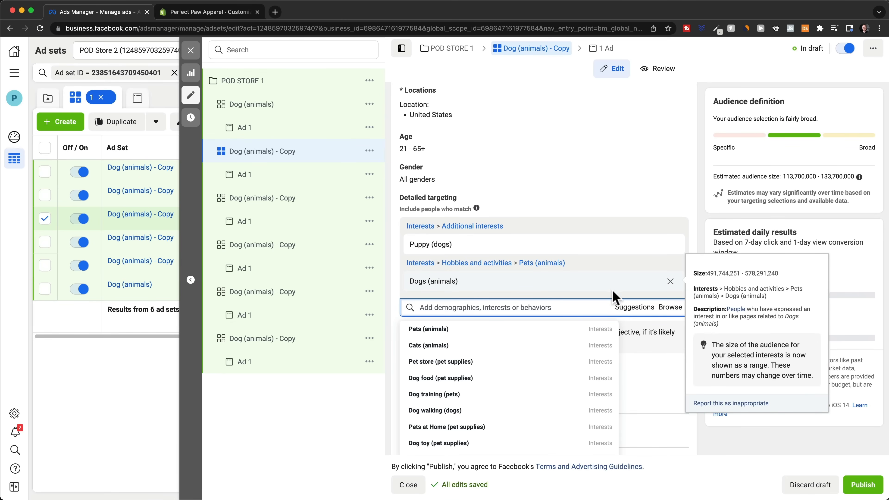
click(671, 282)
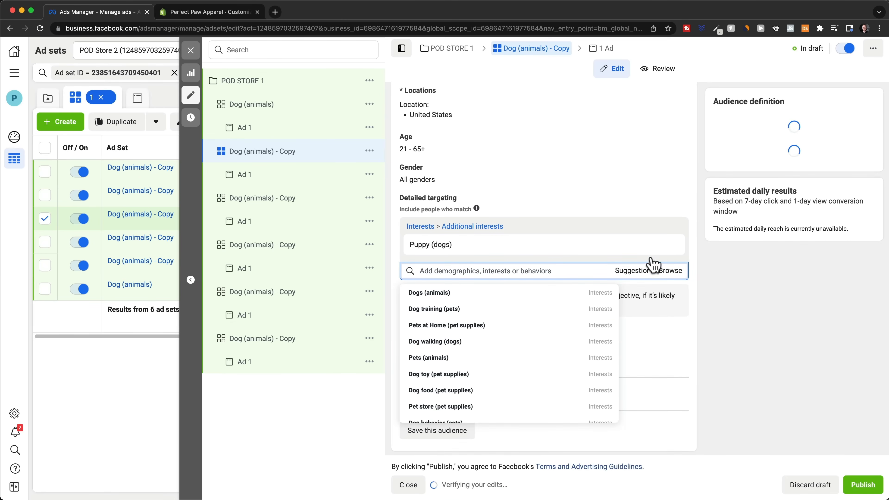
click(687, 202)
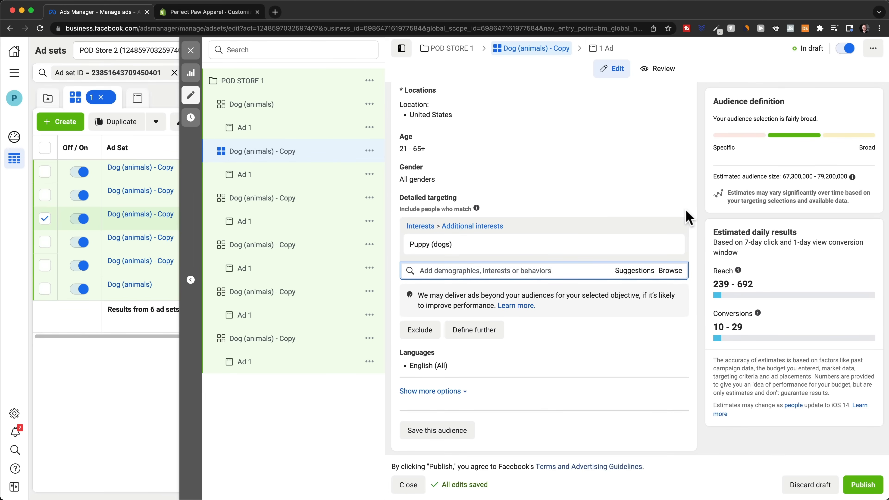
Rename this ad set copy as Puppies
scroll(665, 217, up, 1)
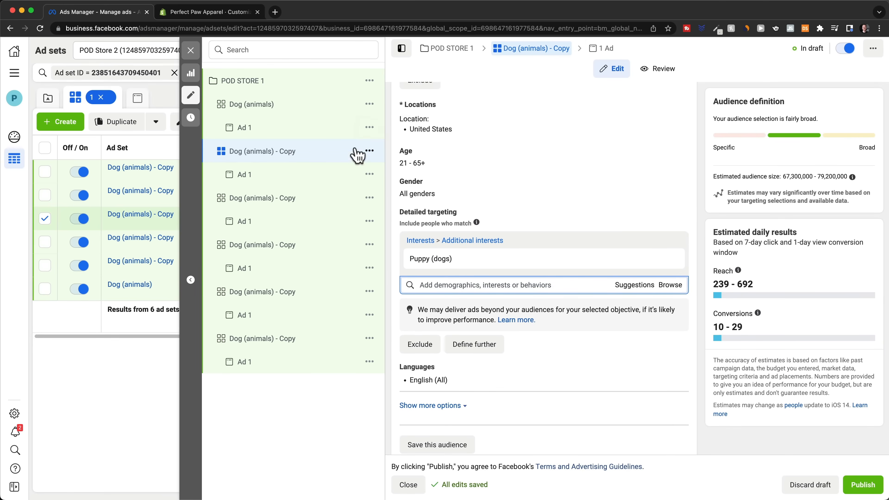
scroll(688, 217, up, 10)
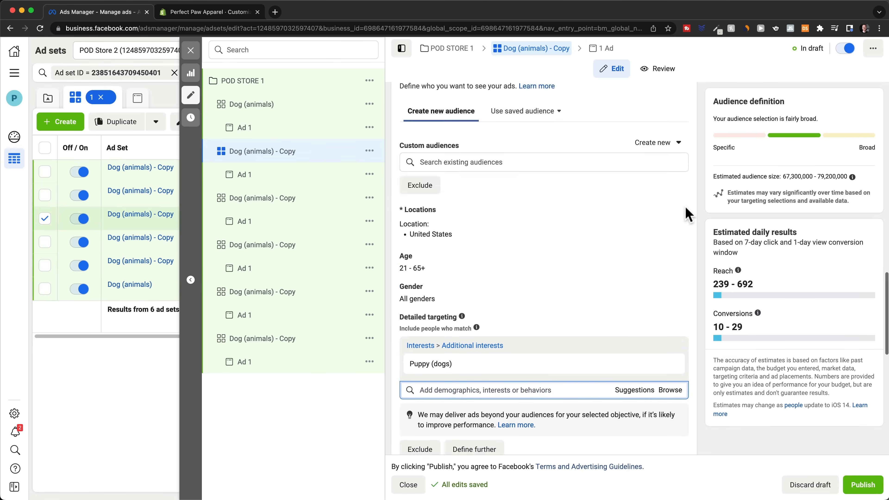
click(485, 125)
drag(486, 125, 384, 132)
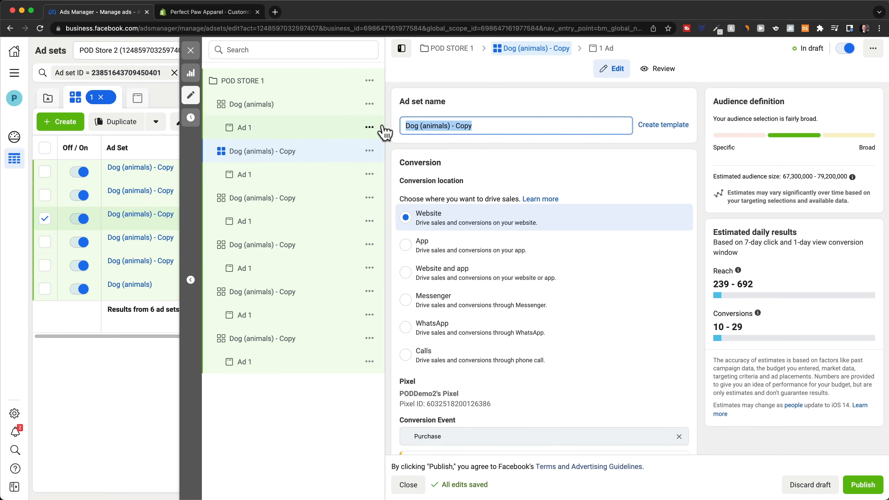
text(Puppies)
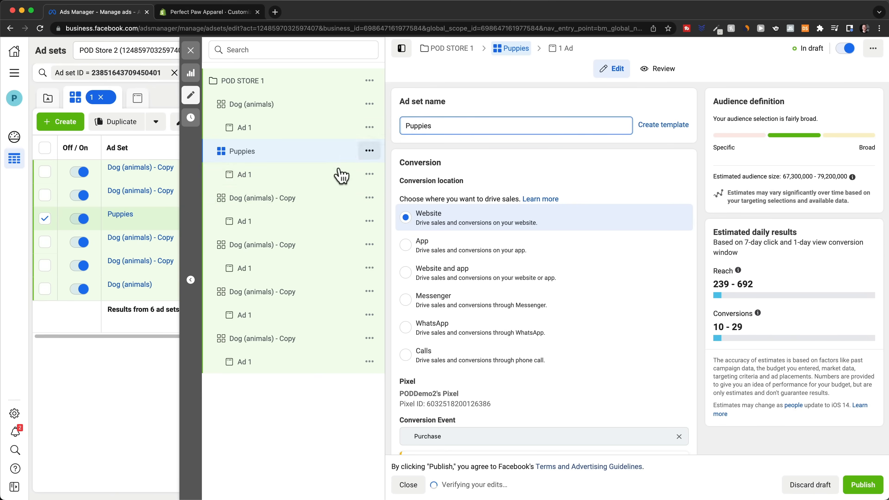
Go through the remaining ad set copies and publish the POD STORE 1 campaign with its ad sets and ads
click(292, 201)
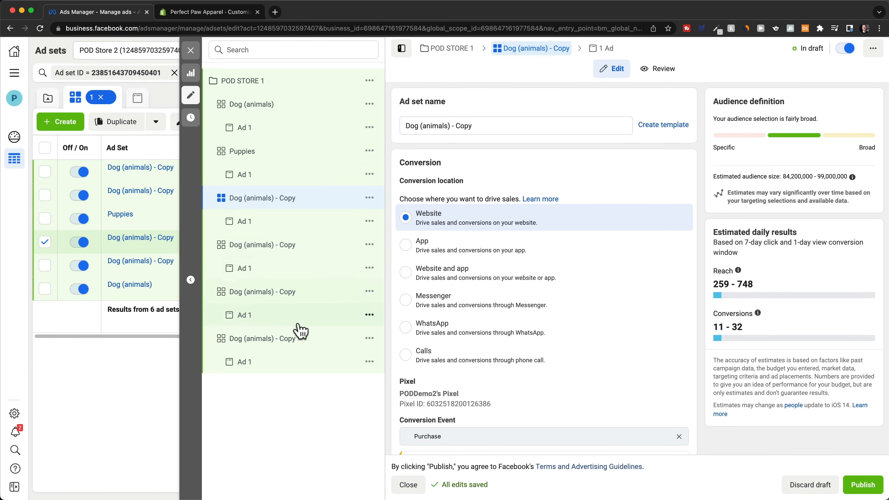
click(317, 337)
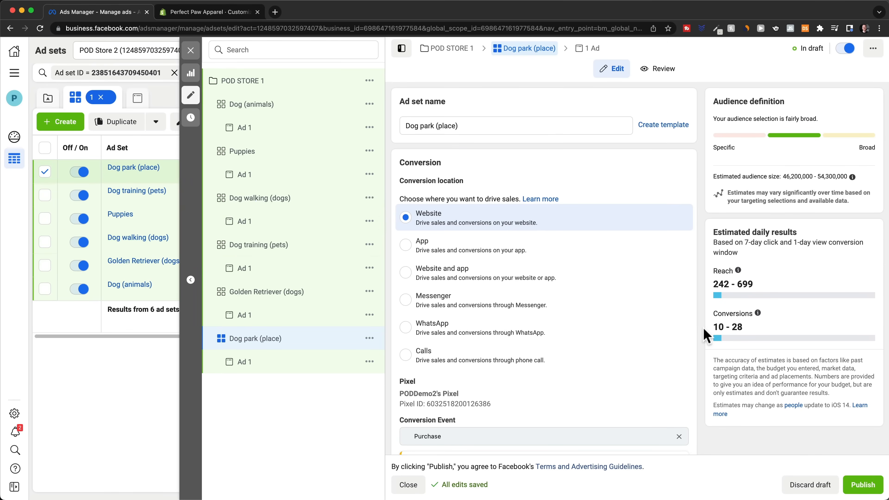
click(862, 486)
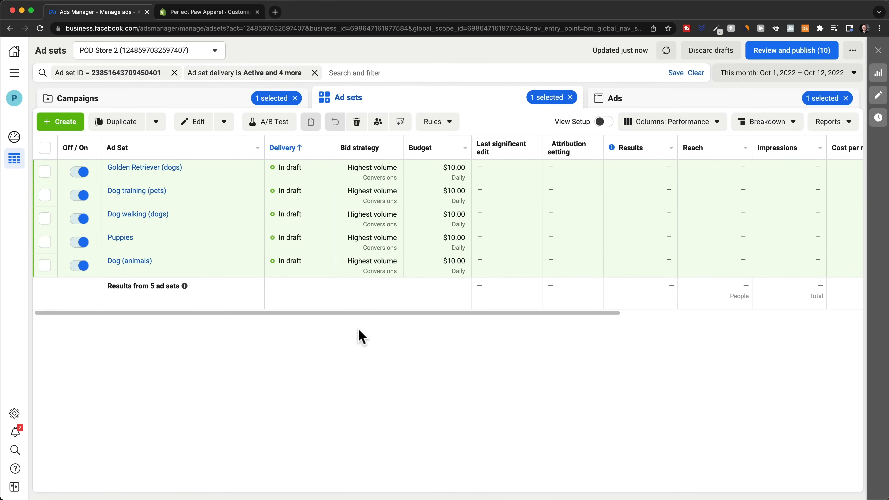
Review the POD STORE 1 campaign and its ad sets, and open the ads of the Golden Retriever (dogs) ad set
click(121, 107)
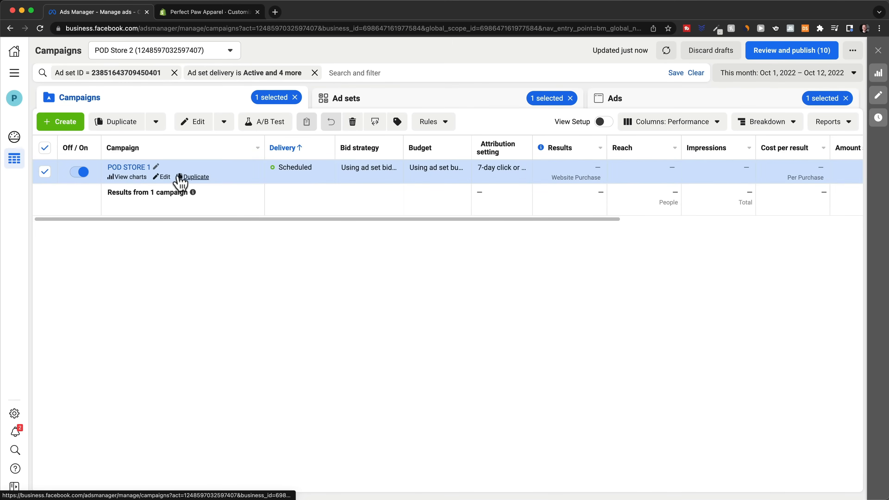
click(135, 167)
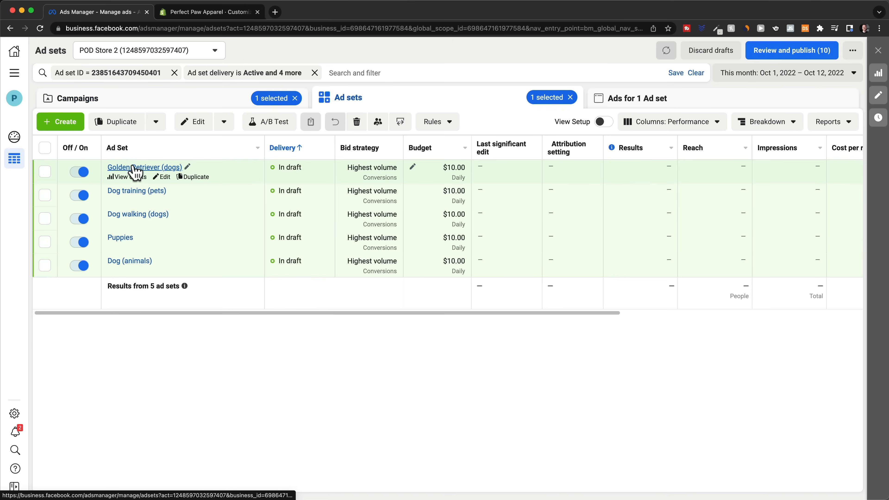
click(158, 101)
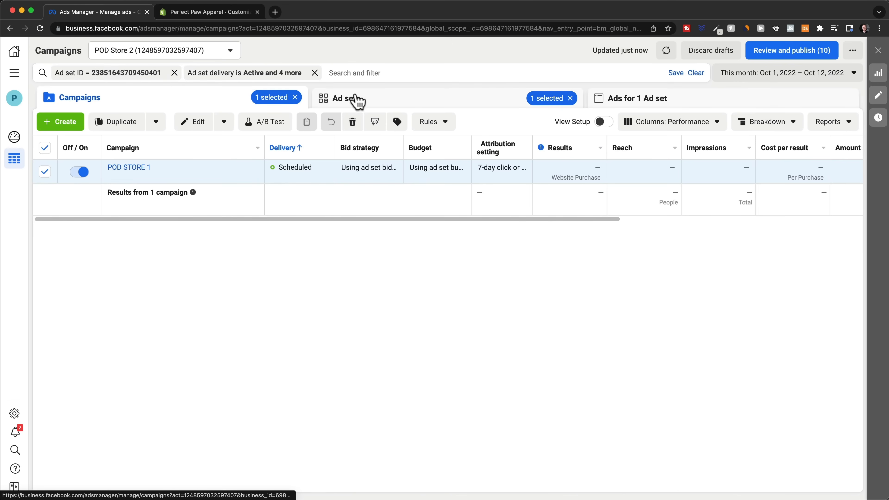
click(354, 106)
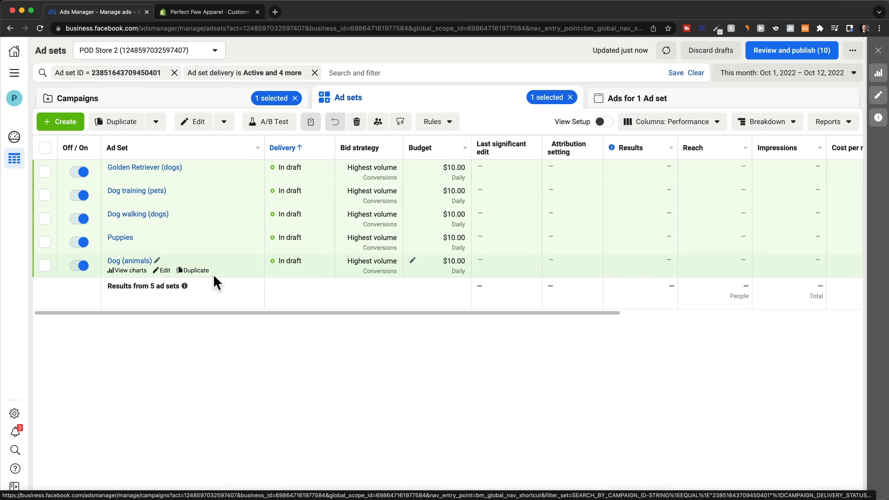
click(135, 171)
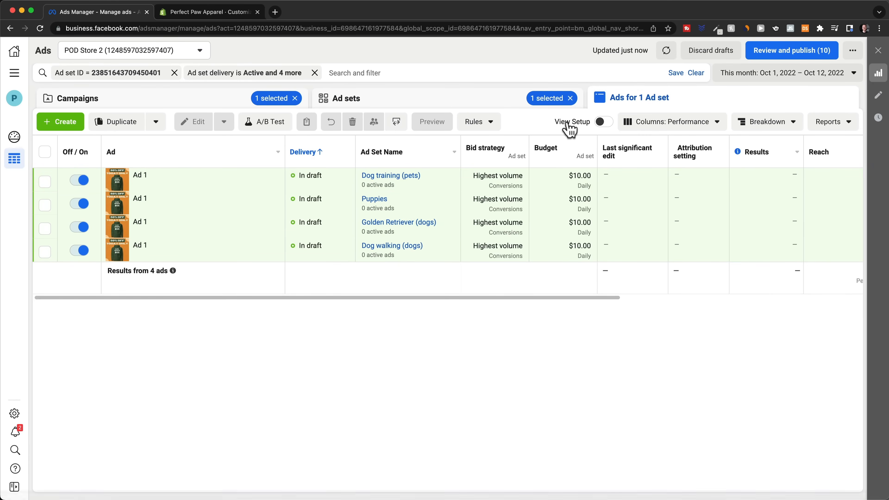
Try the on/off switch of the Dog training (pets) ad, and turn the Golden Retriever (dogs) ad set off and back on
click(75, 184)
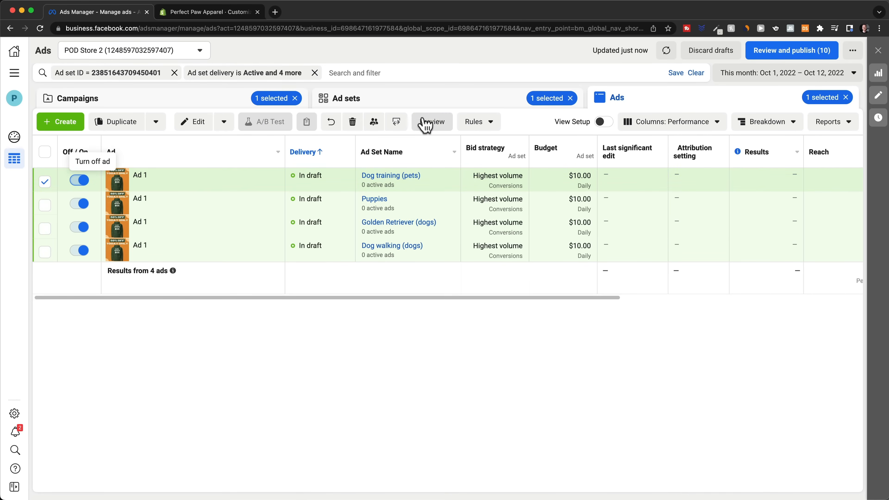
click(411, 104)
click(81, 172)
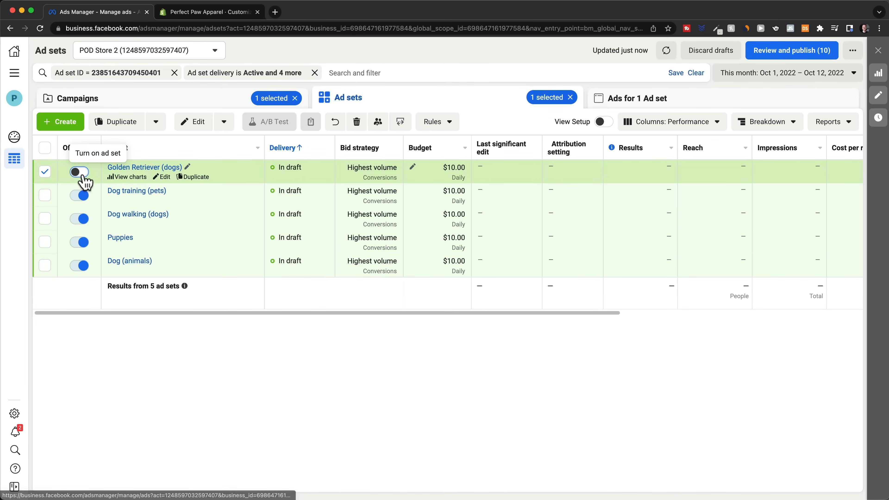
click(81, 173)
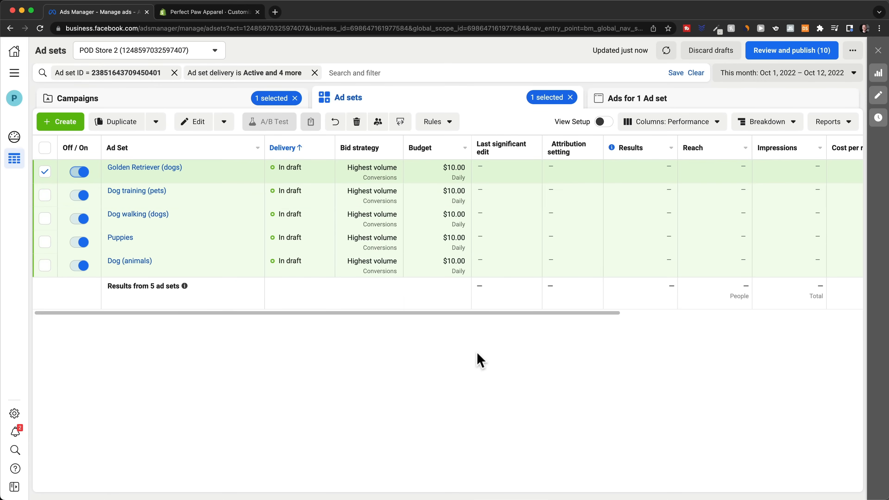
Open the column customization for the ad sets table and look through the list of selected columns
click(674, 127)
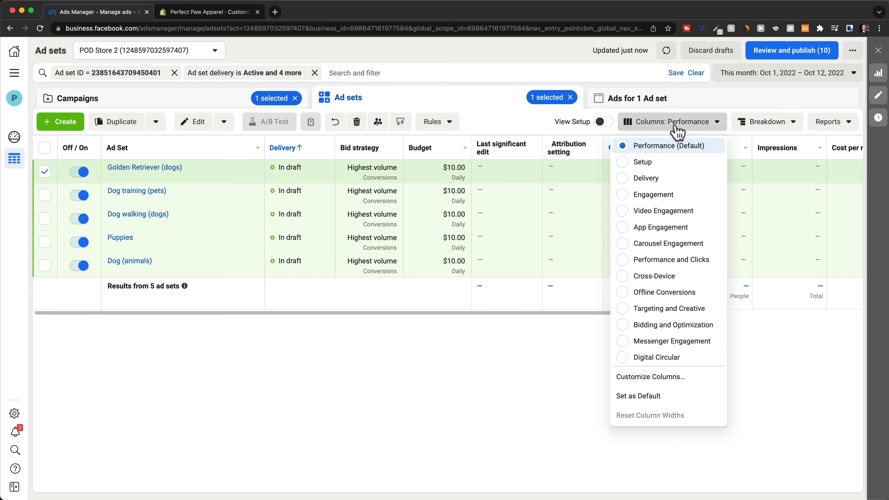
click(698, 381)
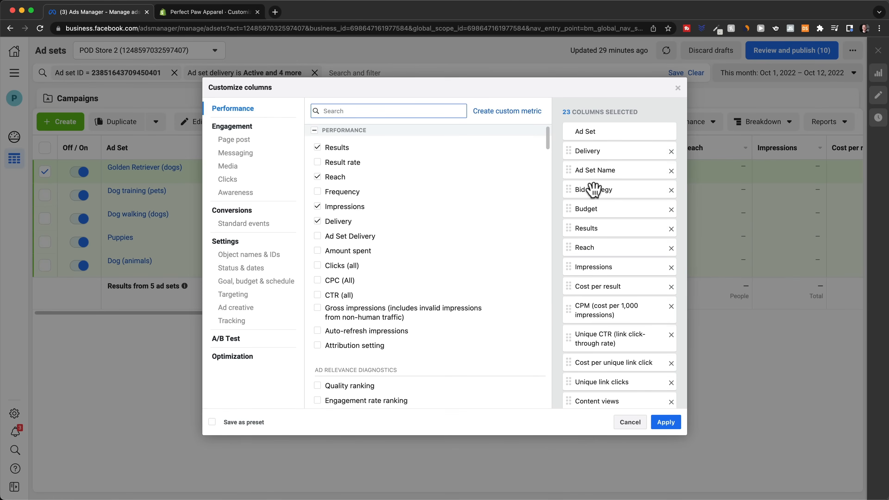
scroll(606, 182, down, 3)
scroll(609, 183, down, 6)
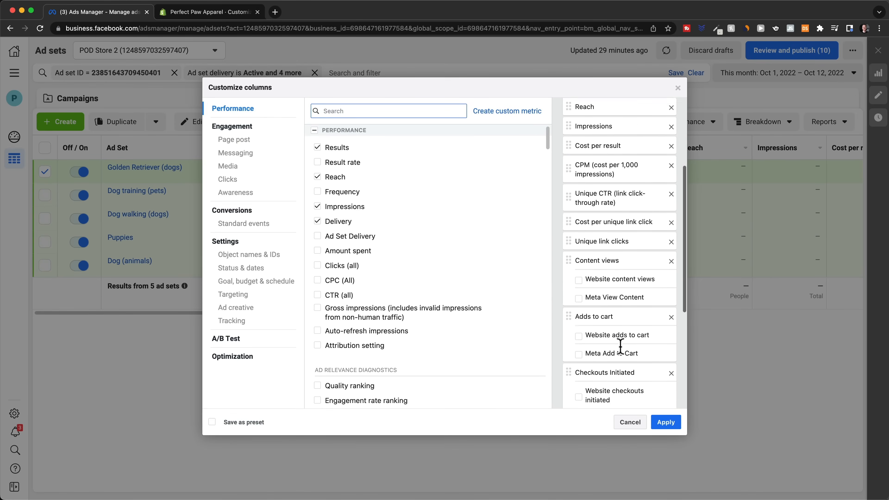
scroll(614, 217, up, 10)
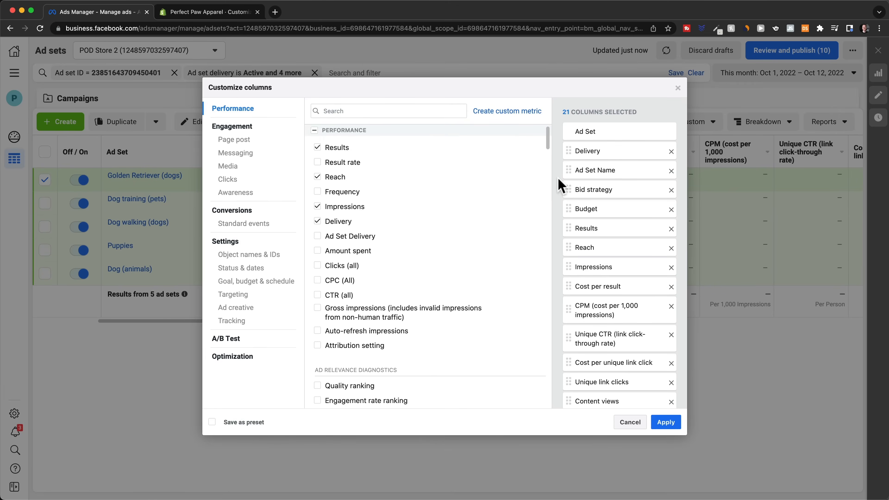
scroll(559, 185, down, 3)
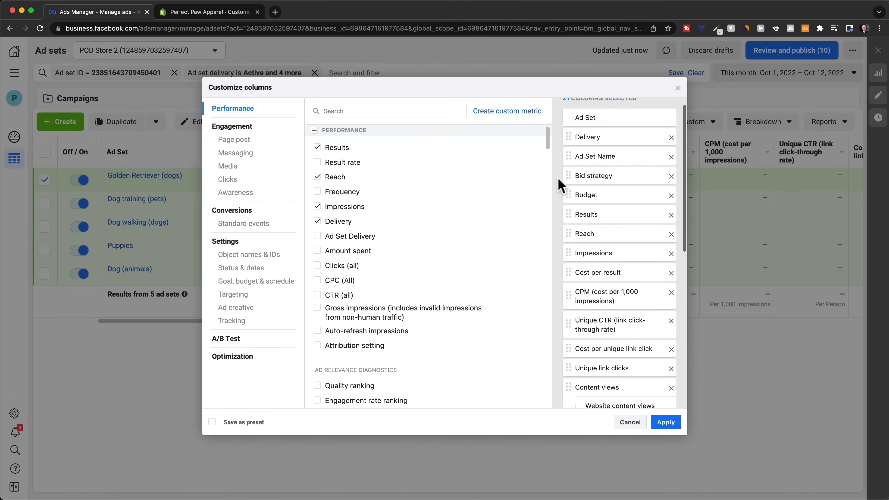
scroll(559, 182, down, 5)
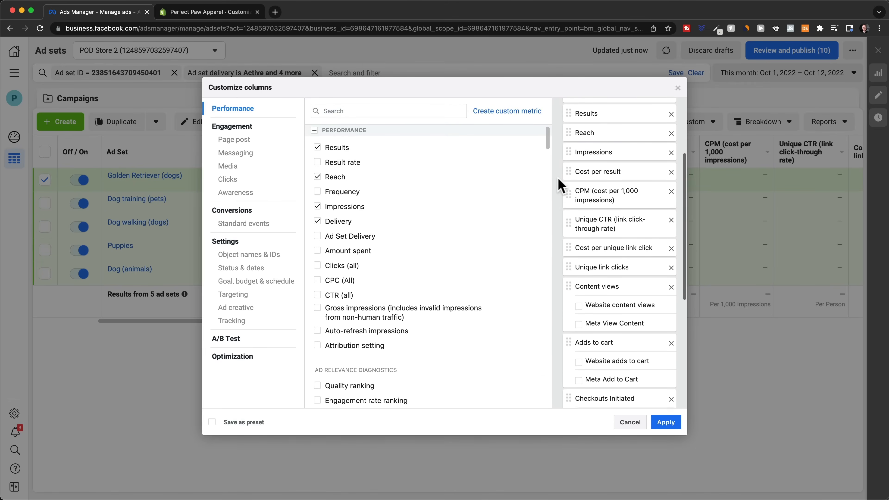
scroll(559, 184, down, 5)
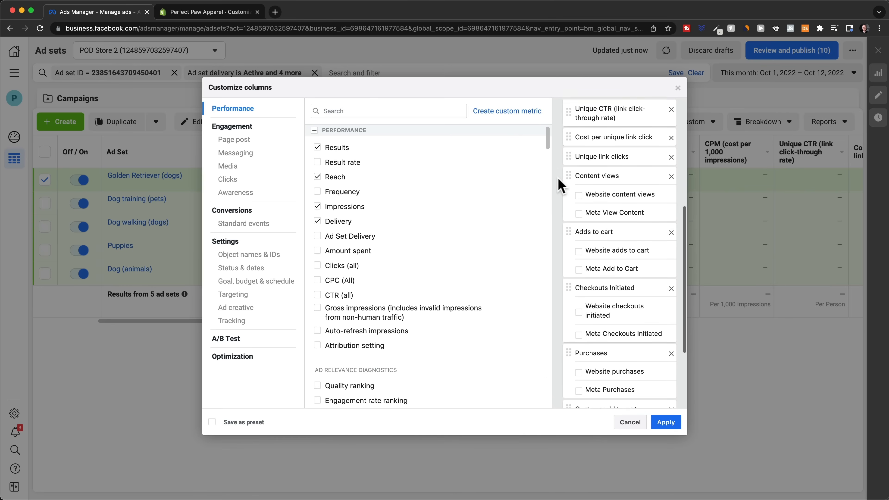
scroll(558, 182, down, 2)
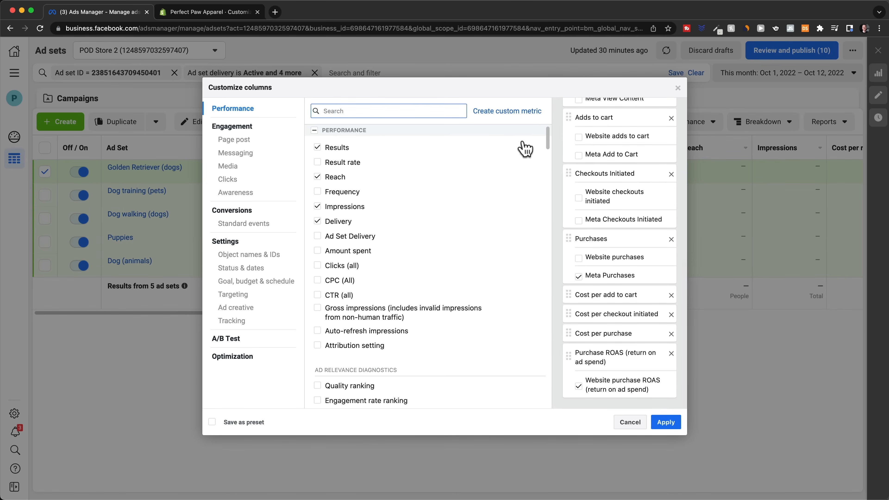
Search the available metrics for "roas", clear the search, and go back over the selected columns
text(roas)
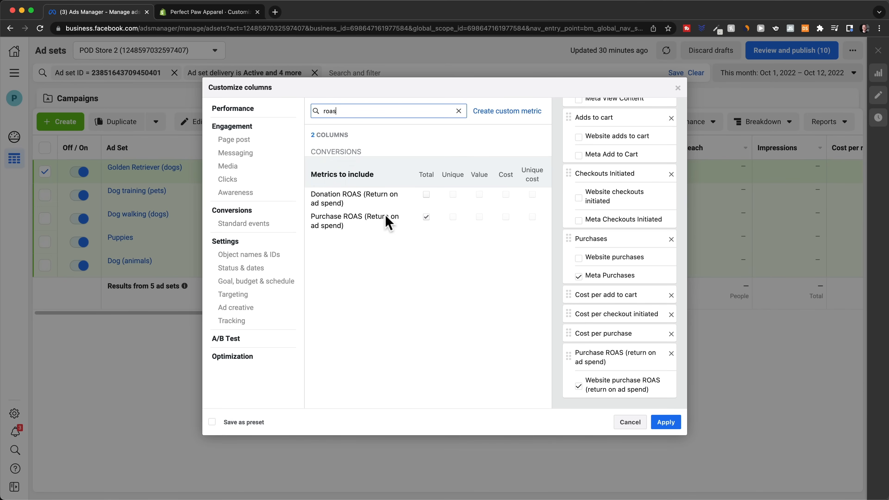
click(459, 111)
scroll(617, 242, up, 5)
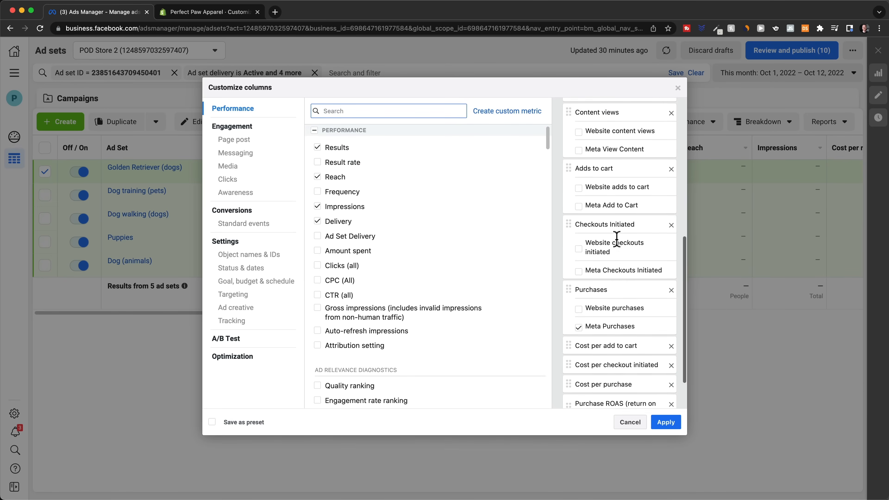
scroll(615, 228, up, 5)
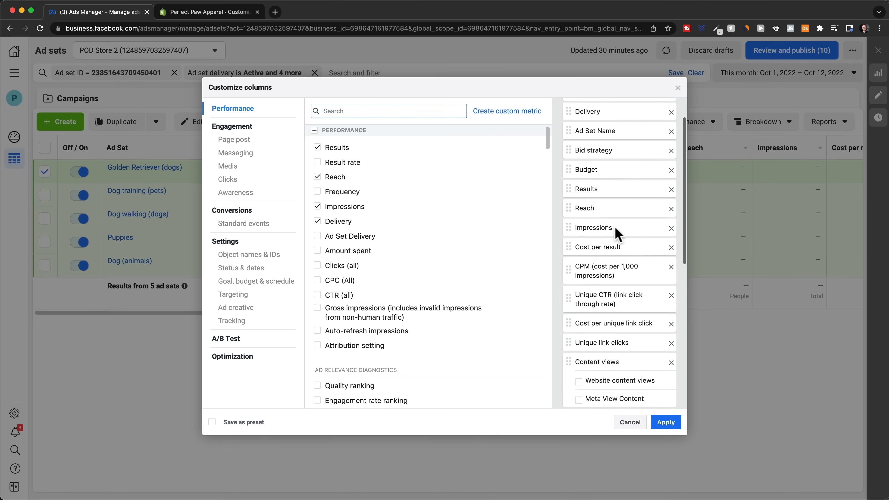
Save the selected columns as a preset named default and apply them to the ad sets table
click(212, 422)
click(291, 422)
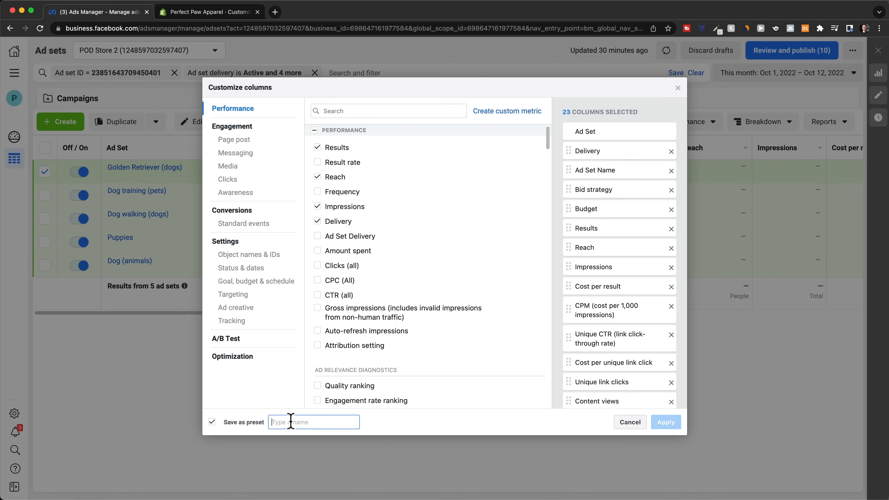
text(default)
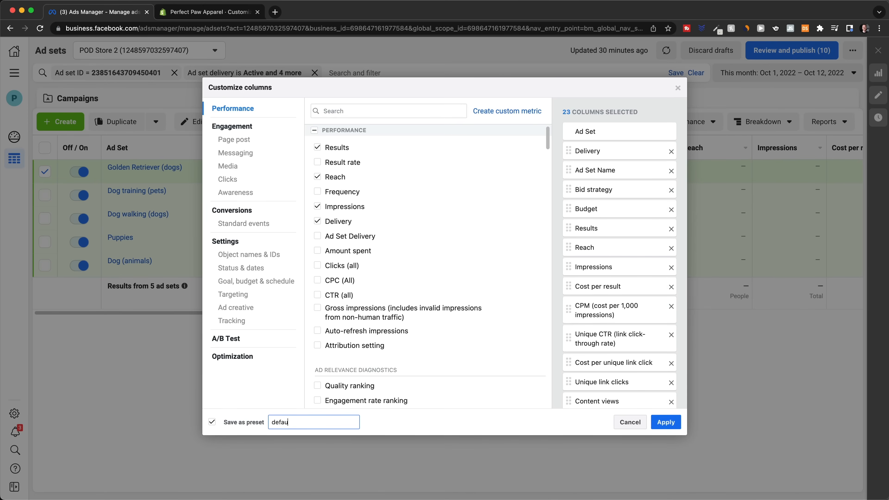
click(666, 422)
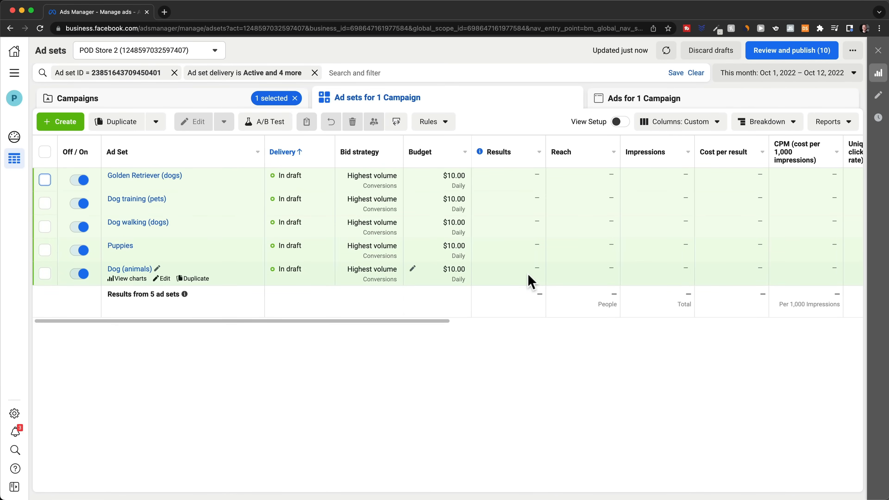
Examine the ad sets' metric columns from Results and Reach across to Purchase ROAS
scroll(525, 252, right, 2)
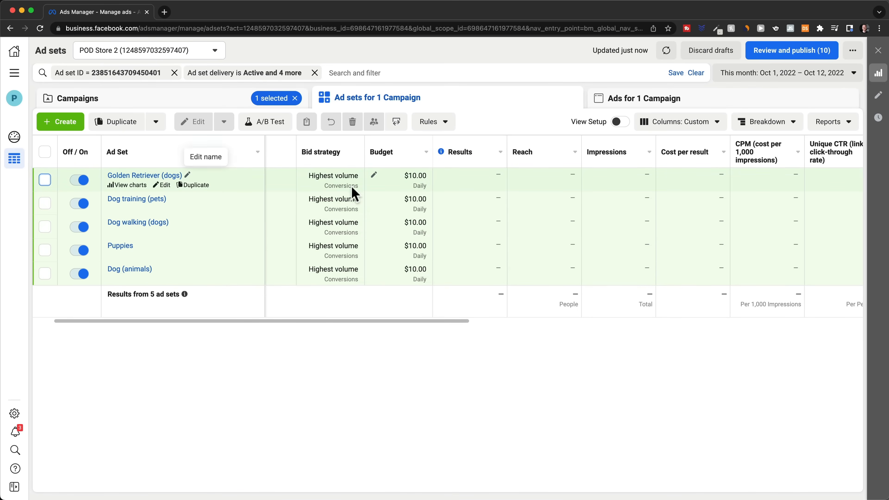
scroll(454, 184, right, 2)
scroll(451, 175, right, 2)
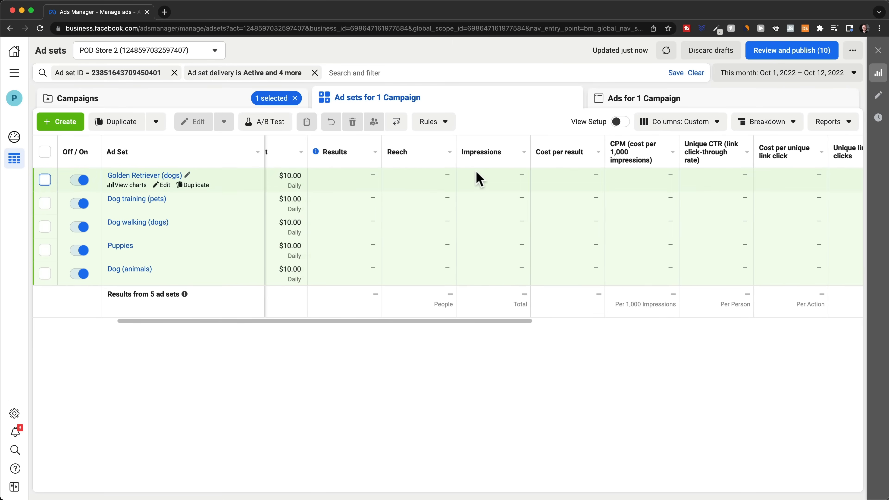
scroll(476, 175, right, 2)
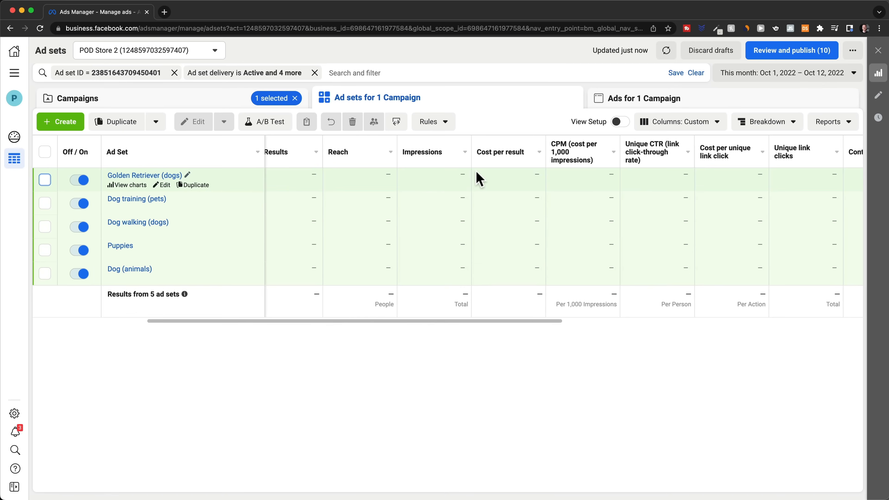
scroll(478, 179, right, 5)
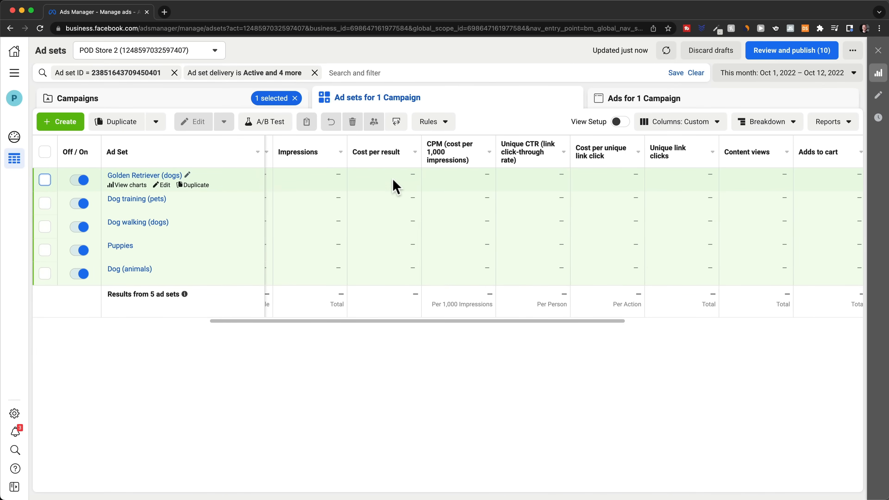
scroll(396, 186, right, 3)
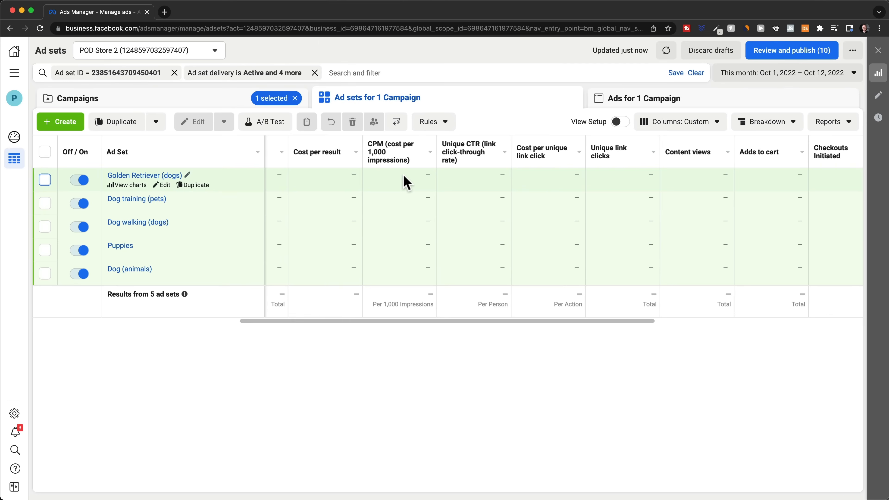
scroll(406, 182, right, 3)
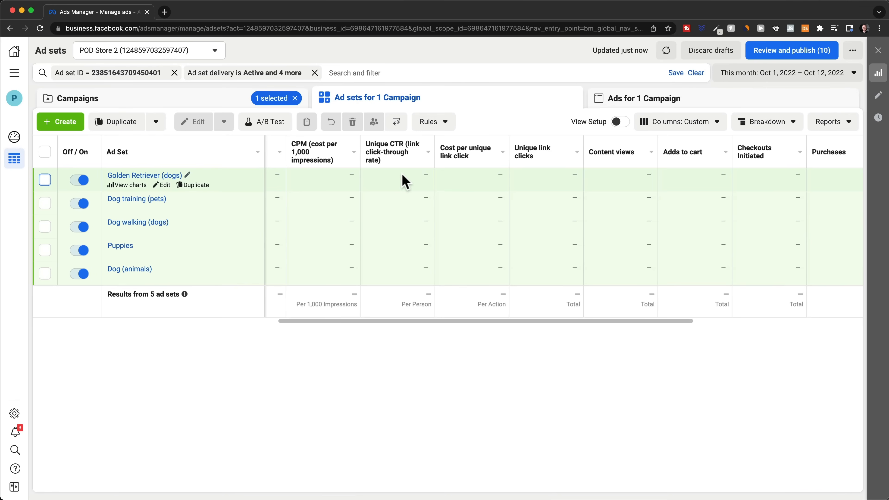
scroll(405, 181, right, 3)
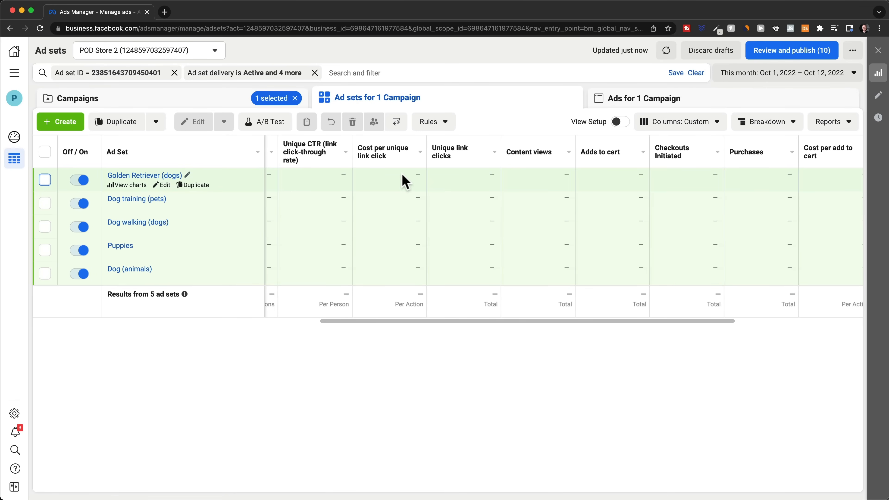
scroll(404, 181, right, 3)
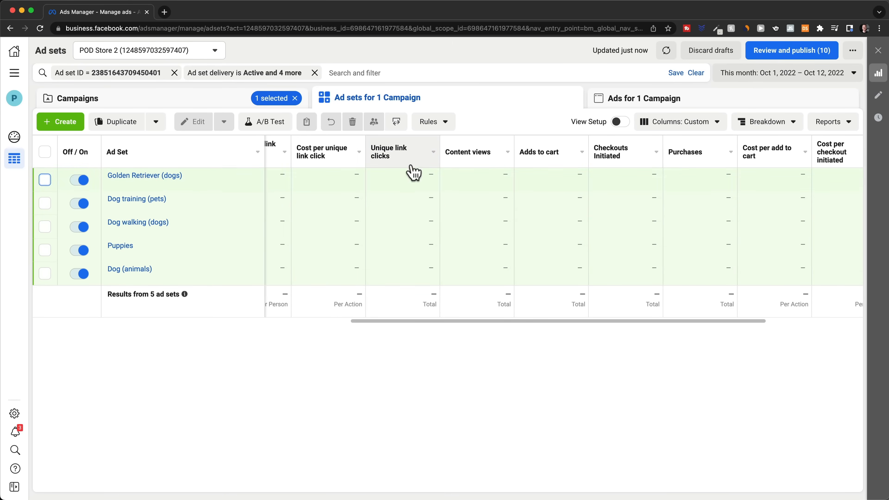
scroll(412, 185, right, 3)
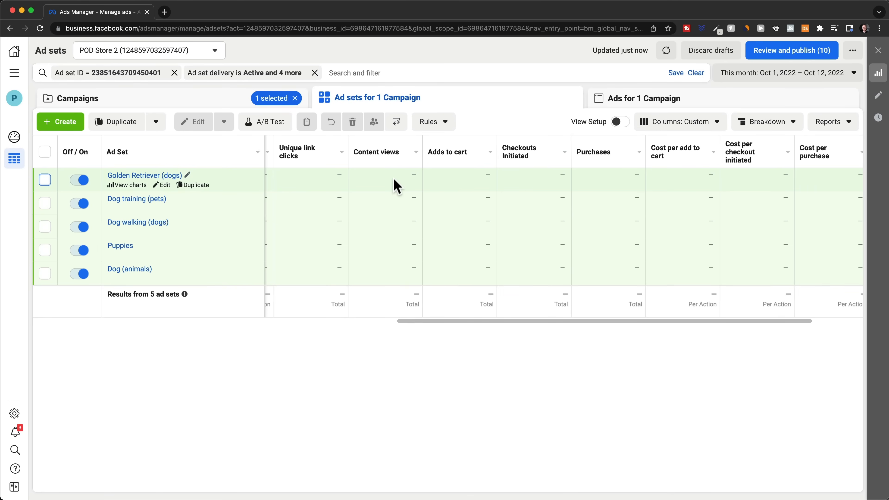
scroll(396, 186, right, 3)
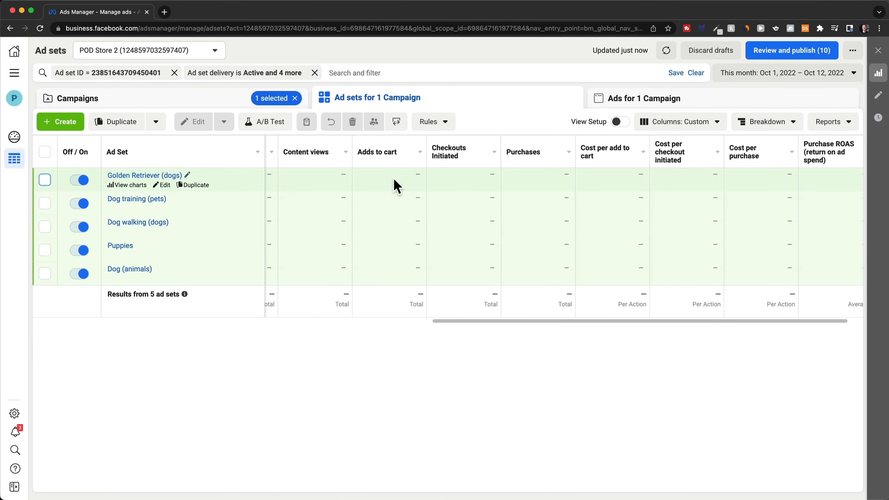
scroll(397, 186, right, 1)
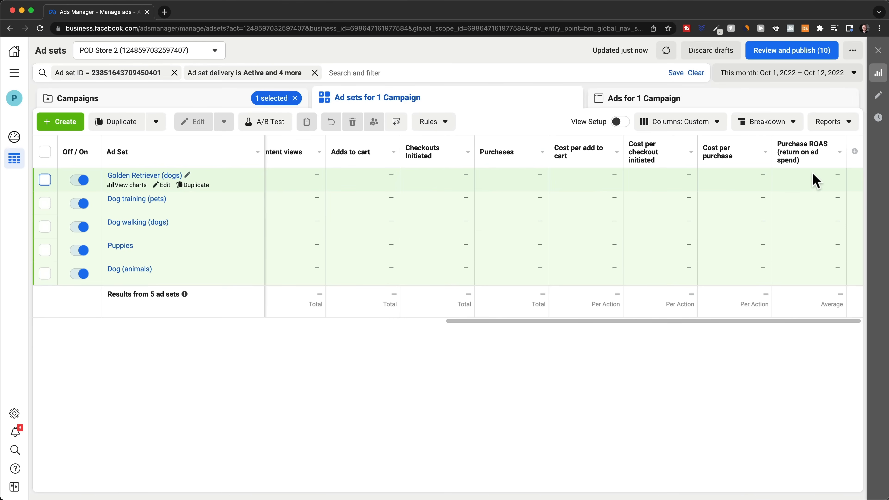
Go back over the CPM, Unique CTR, Cost per unique link click, Content views, Adds to cart and Checkouts Initiated columns
scroll(815, 180, left, 10)
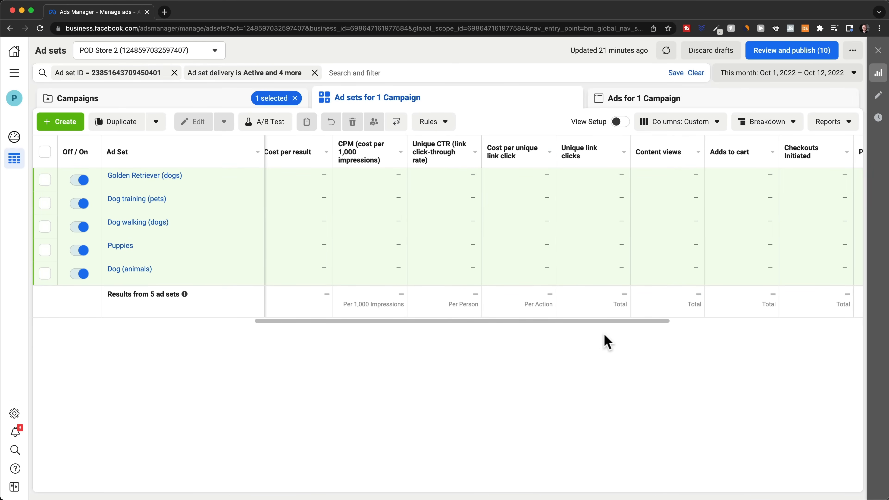
scroll(466, 236, left, 3)
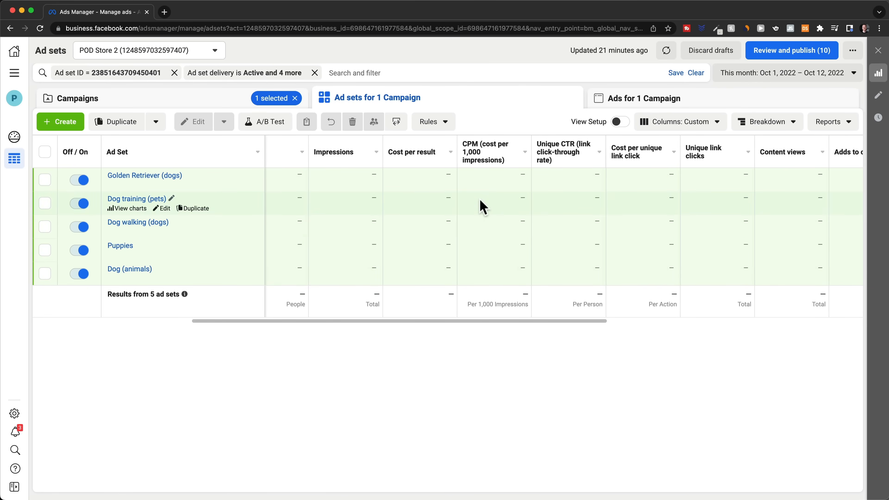
scroll(482, 204, right, 3)
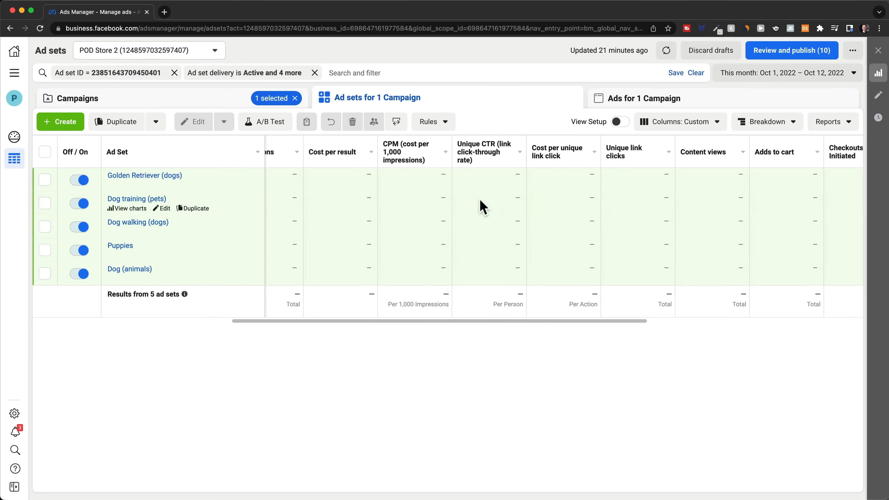
mouse_move(484, 153)
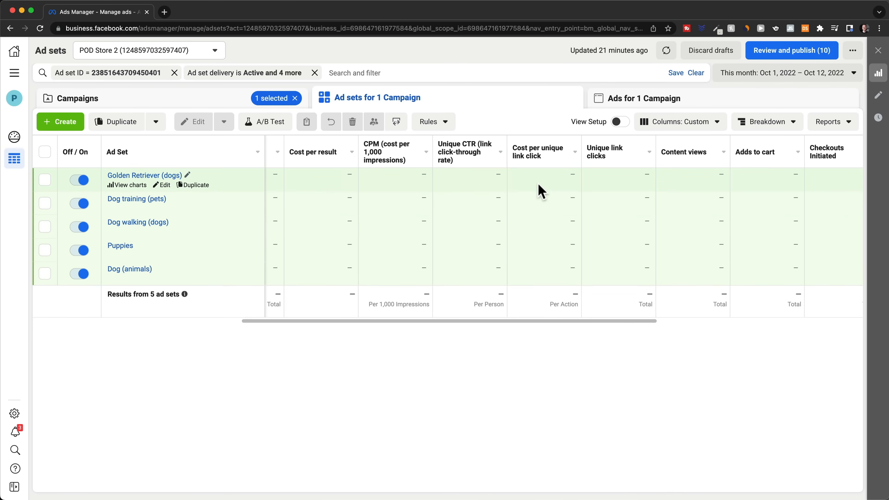
scroll(542, 190, right, 2)
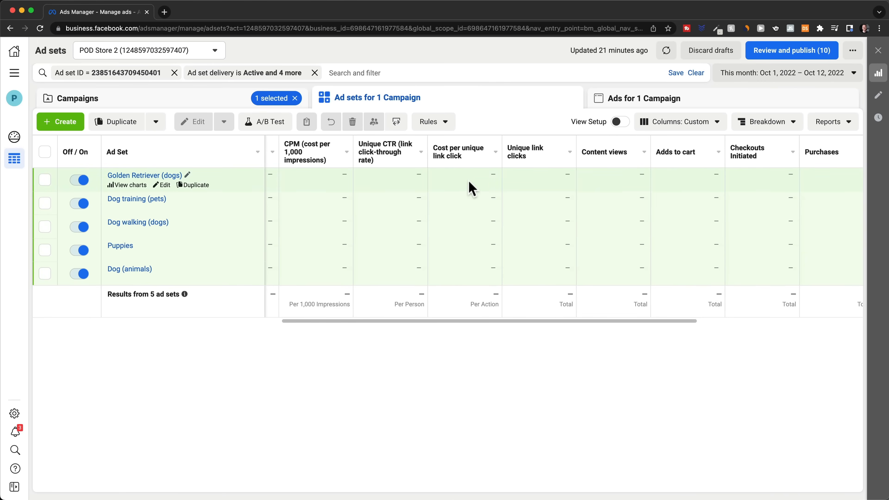
scroll(473, 187, right, 2)
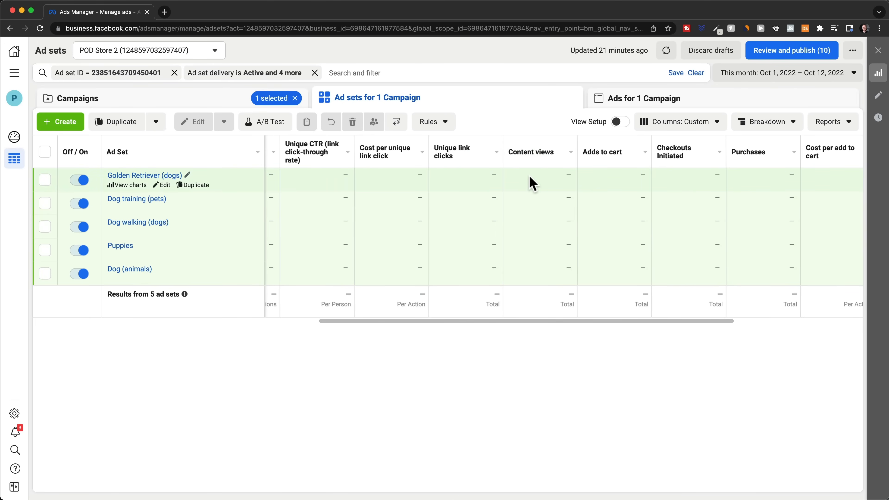
scroll(528, 175, right, 3)
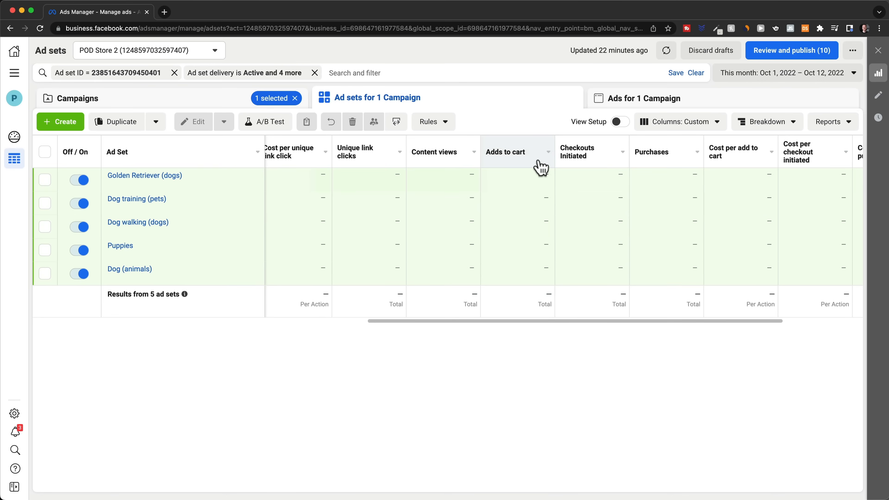
scroll(541, 167, right, 2)
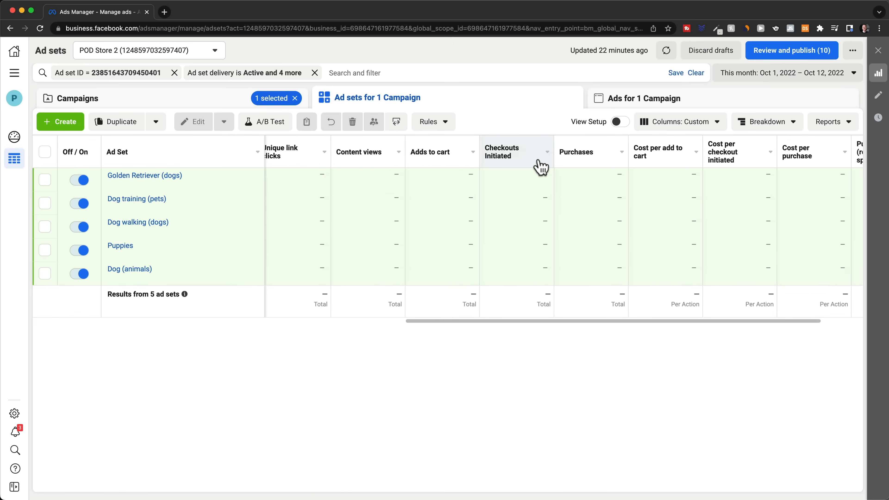
scroll(541, 167, right, 1)
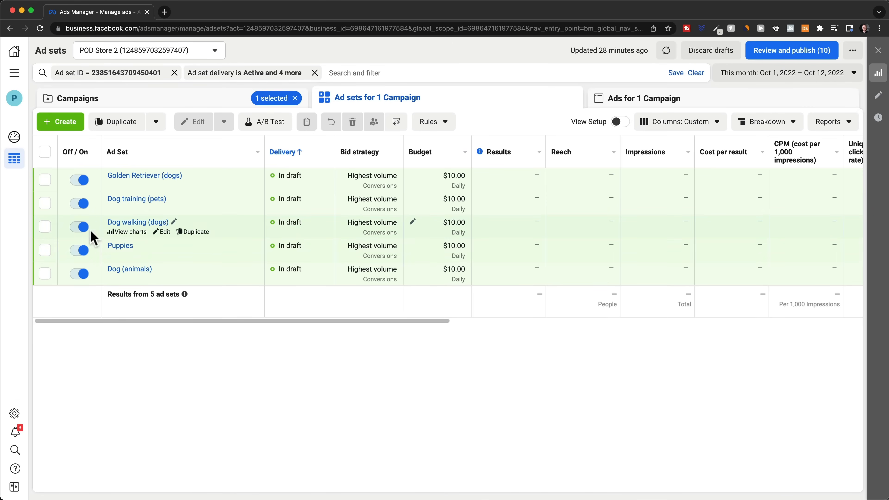
Turn off the Dog walking (dogs), Puppies and Dog (animals) ad sets
click(79, 227)
click(81, 277)
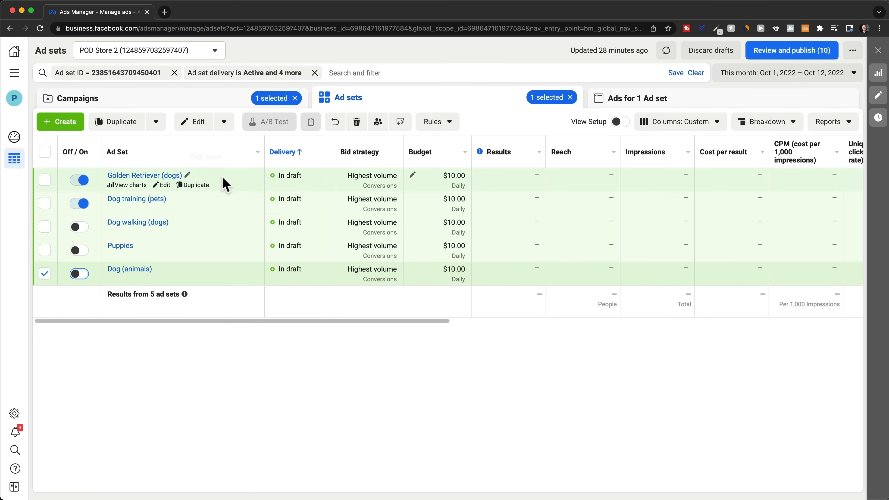
Duplicate the Golden Retriever (dogs) ad set into 3 copies within the original campaign
click(203, 185)
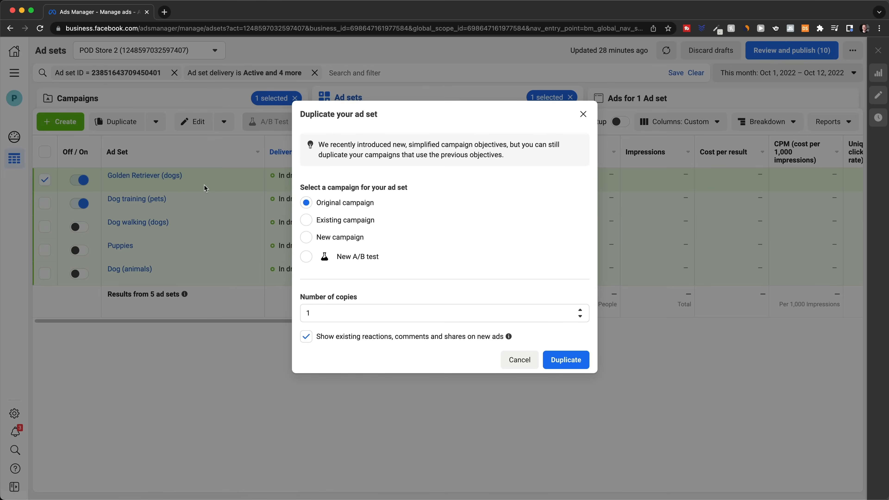
double_click(326, 313)
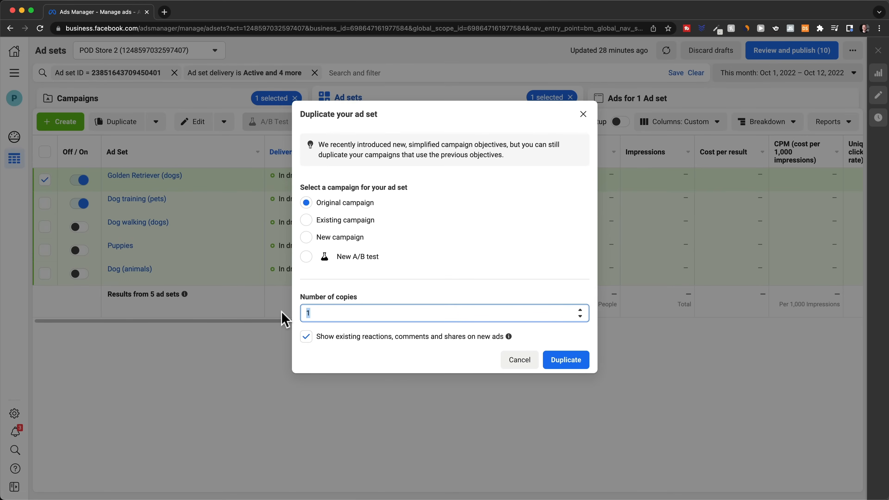
text(3)
click(553, 361)
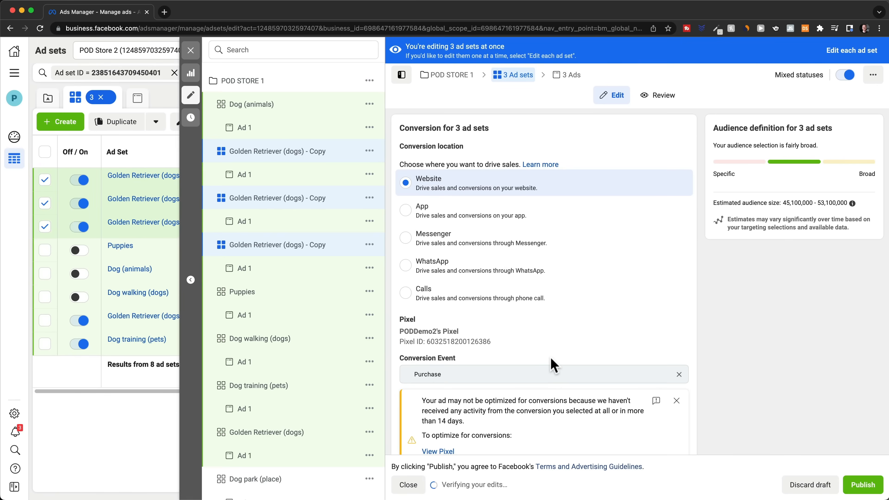
In the first Golden Retriever copy, replace the targeted interest with German Shepherd (dogs)
click(295, 154)
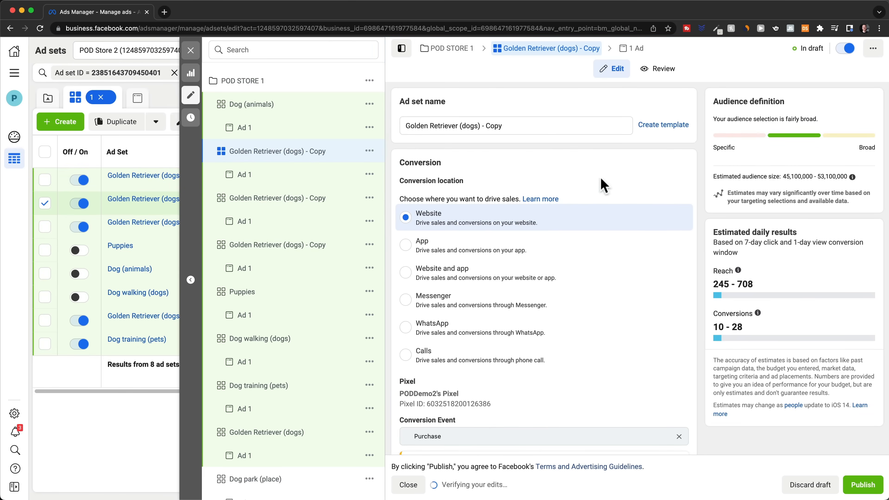
scroll(689, 278, down, 15)
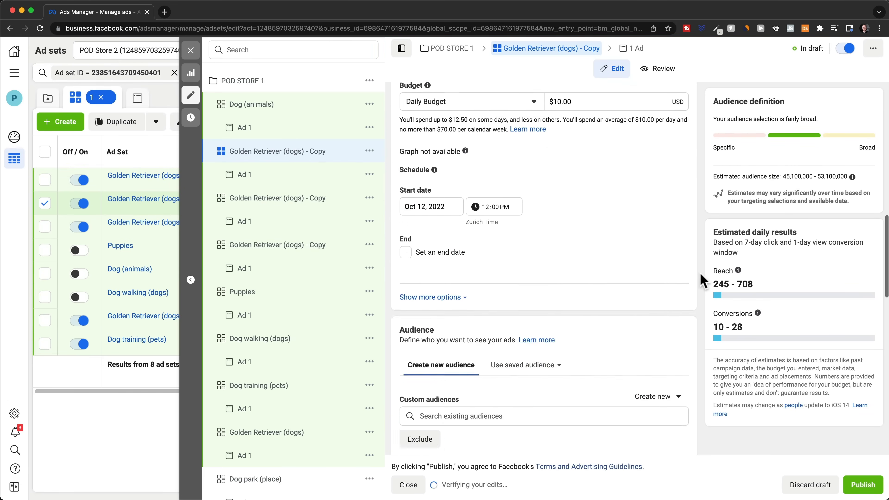
scroll(700, 280, down, 8)
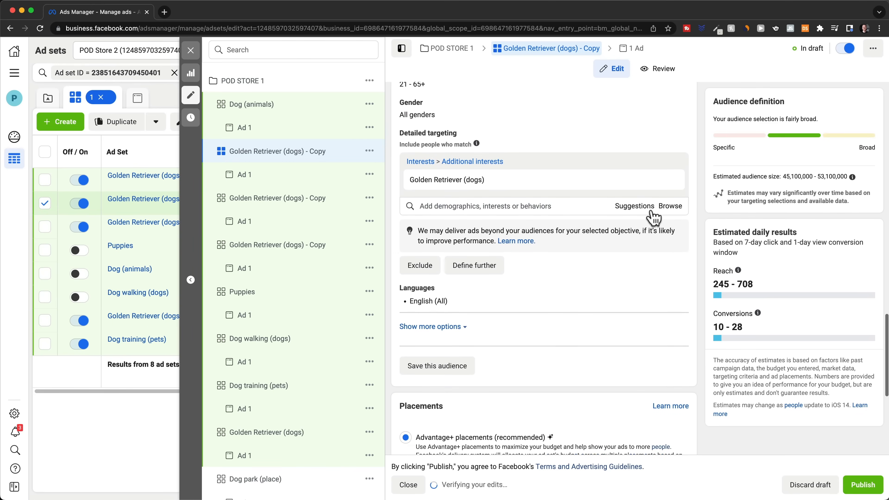
mouse_move(505, 180)
click(633, 206)
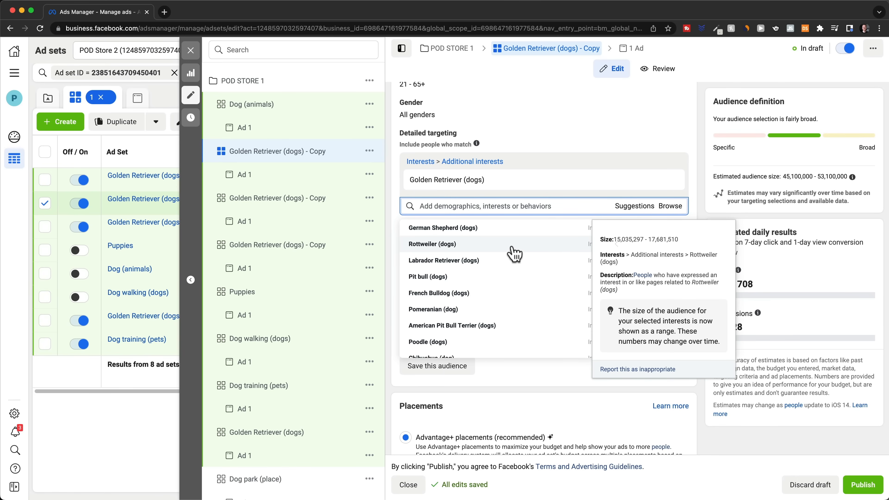
click(496, 228)
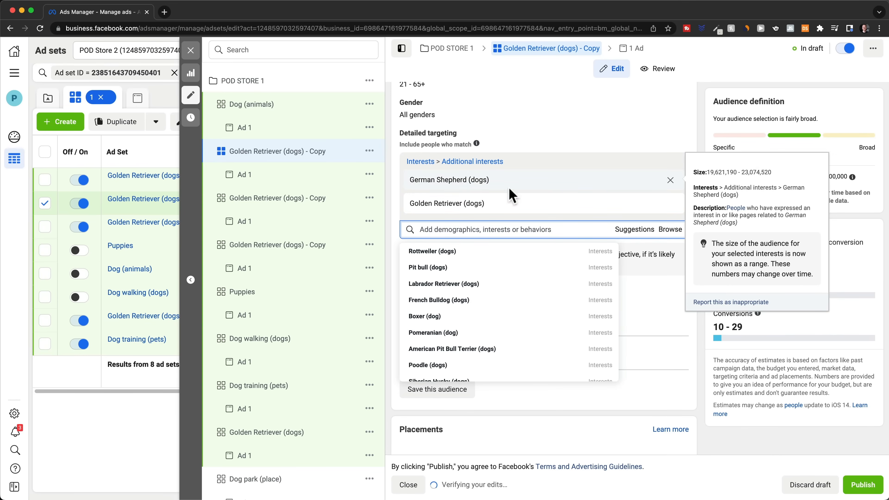
click(670, 203)
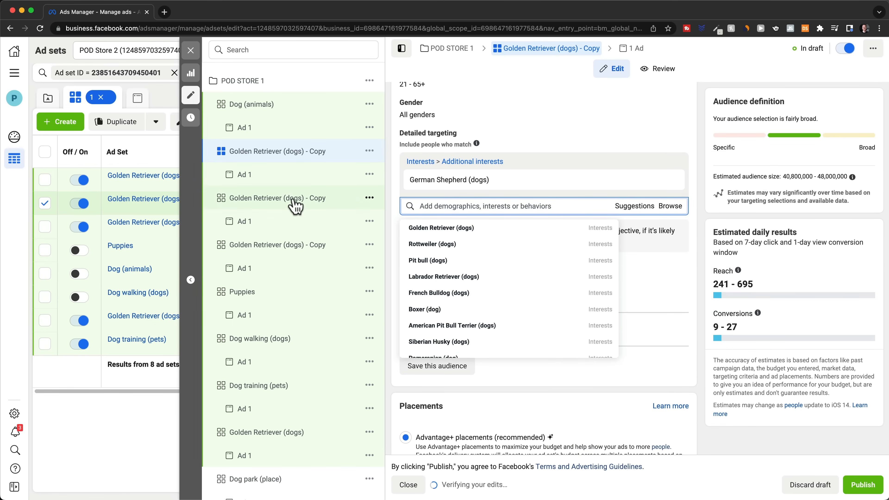
In the second Golden Retriever copy, replace the targeted interest with French Bulldog (dogs)
click(295, 205)
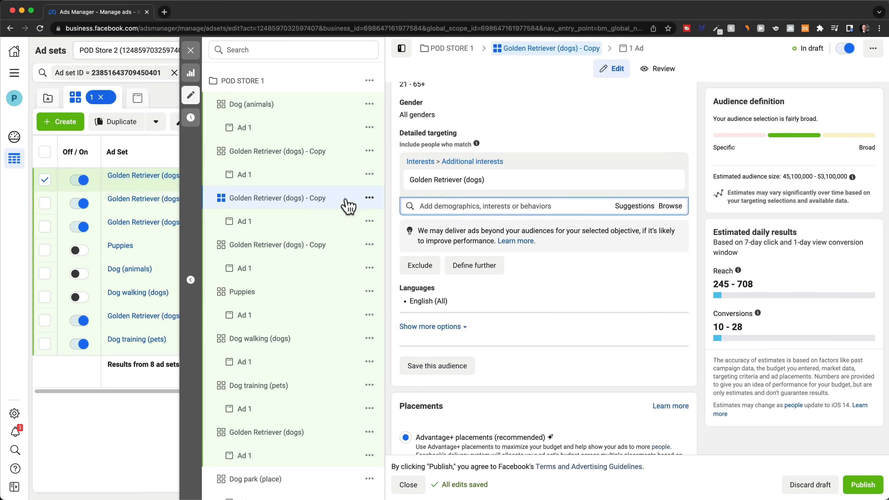
click(634, 206)
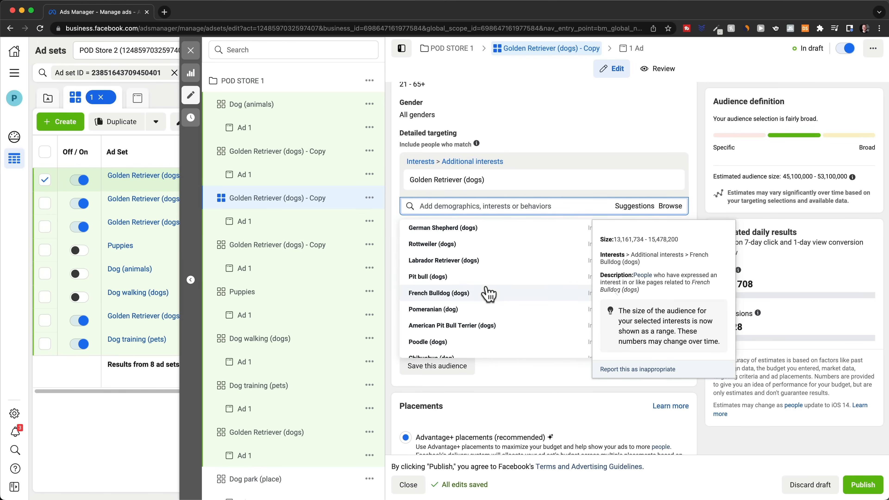
click(488, 294)
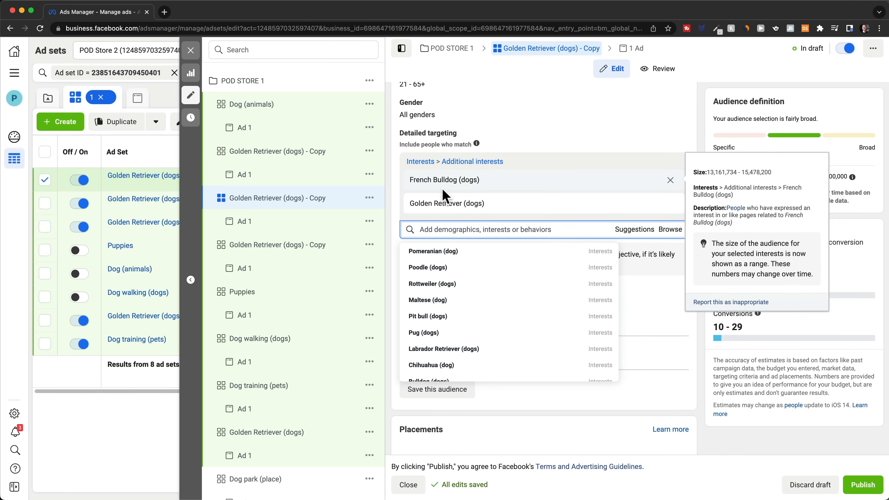
click(670, 204)
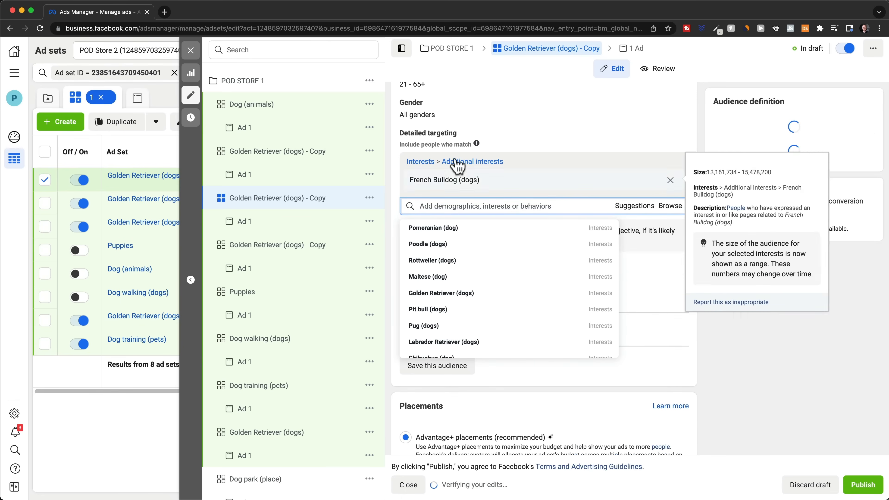
In the third Golden Retriever copy, replace the targeted interest with Rottweiler (dogs)
click(278, 250)
mouse_move(482, 182)
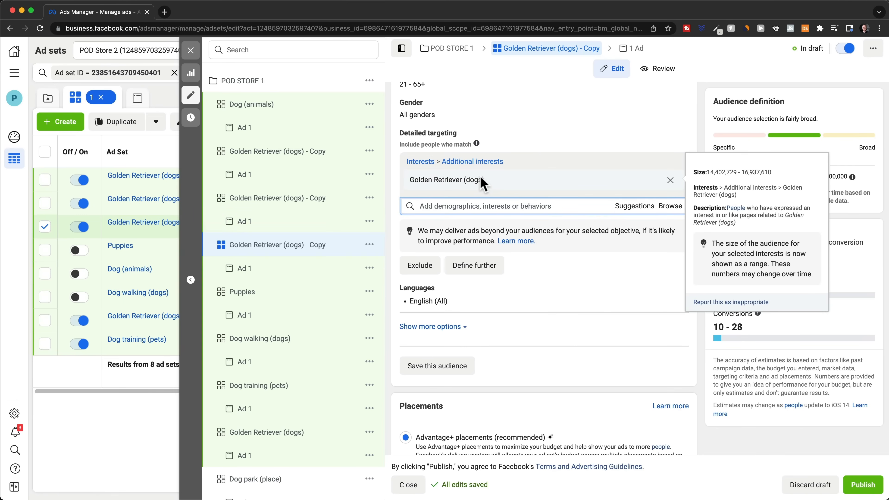
click(630, 209)
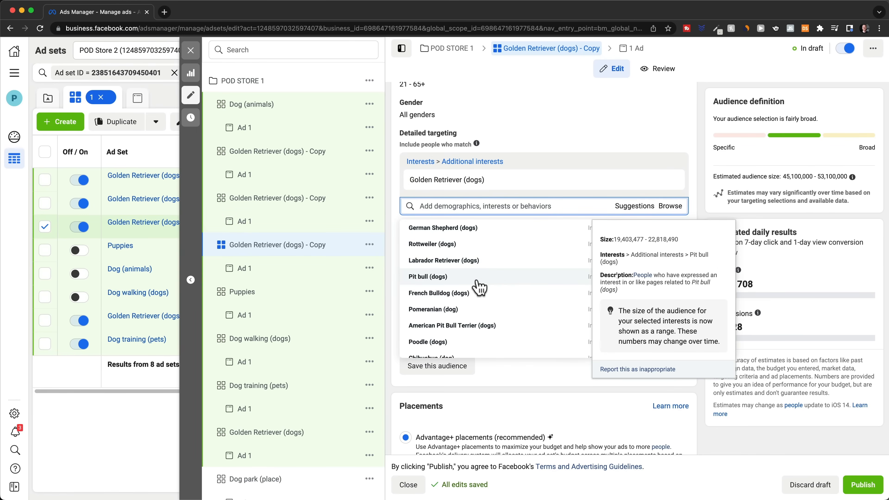
click(478, 244)
mouse_move(623, 193)
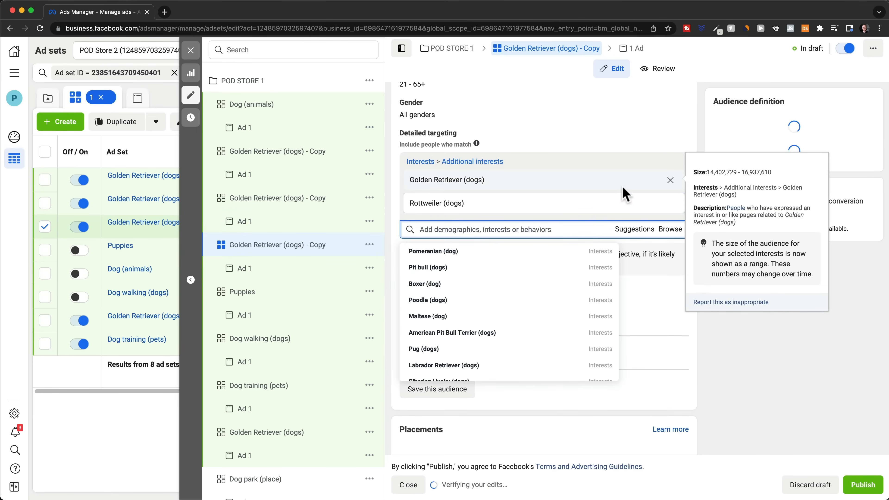
click(670, 180)
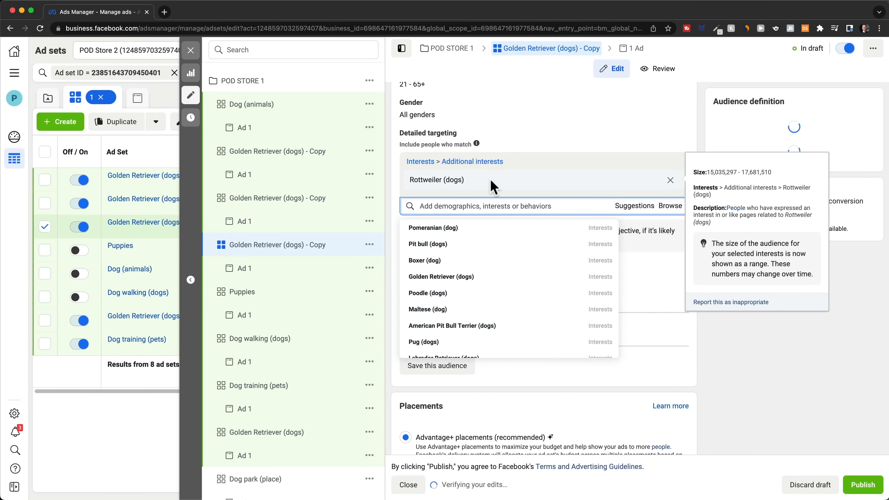